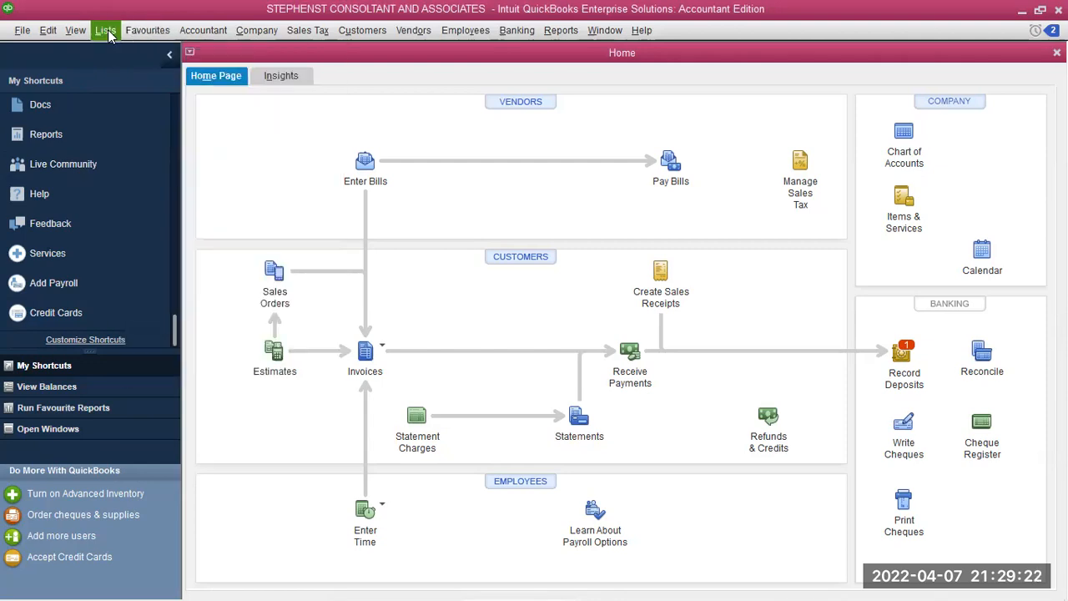
Open the Chart of Accounts and start a new account
left_click(107, 33)
left_click(115, 51)
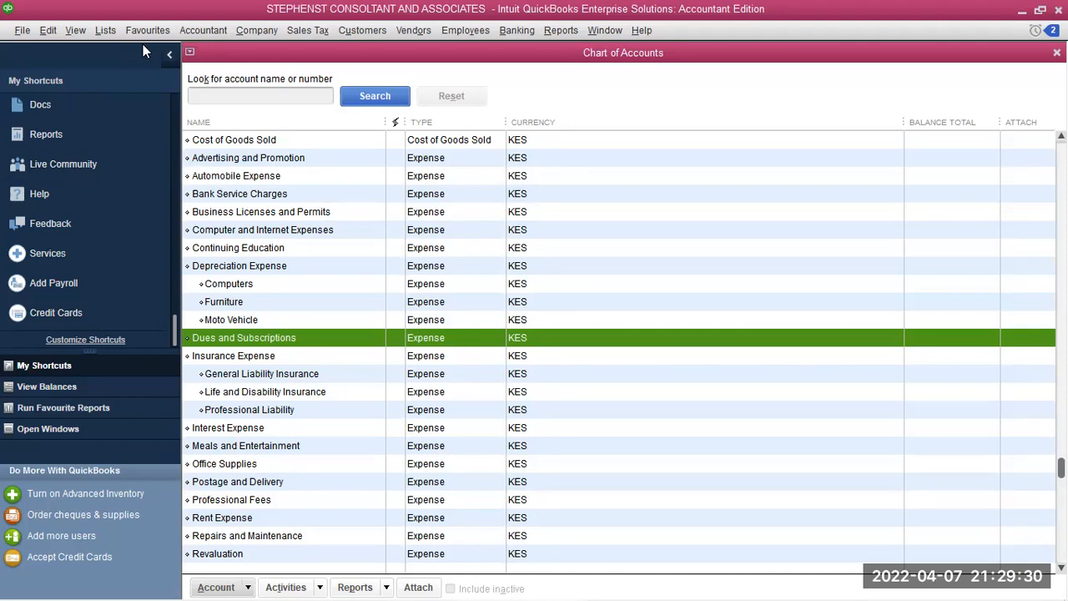
left_click(219, 587)
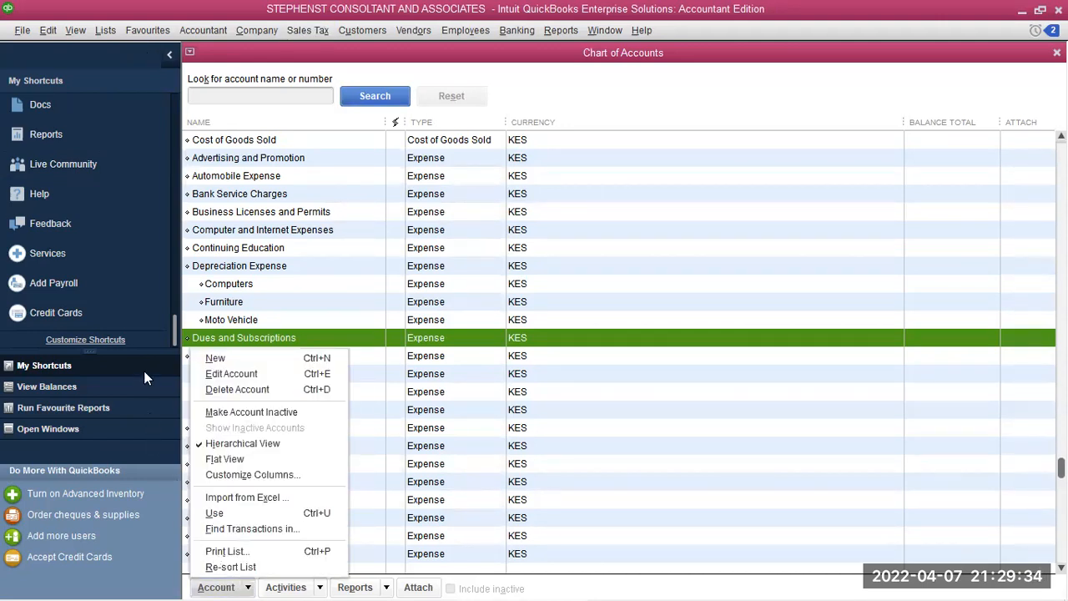
left_click(220, 358)
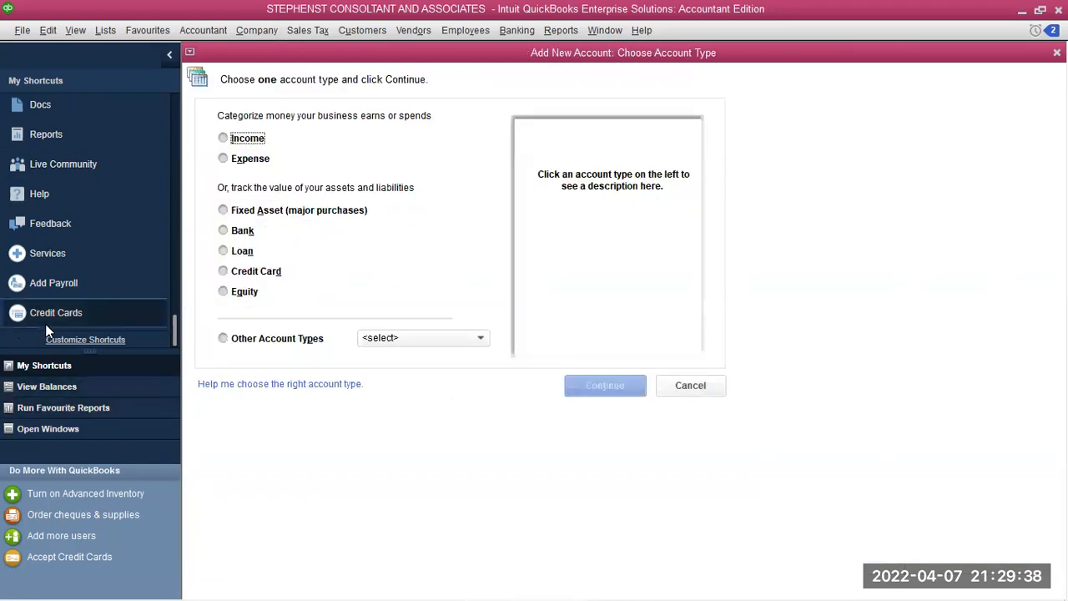
Create a Kenyan Shilling bank account named 'ABSA FIXED DEPOSIT' and save it
left_click(223, 231)
left_click(604, 388)
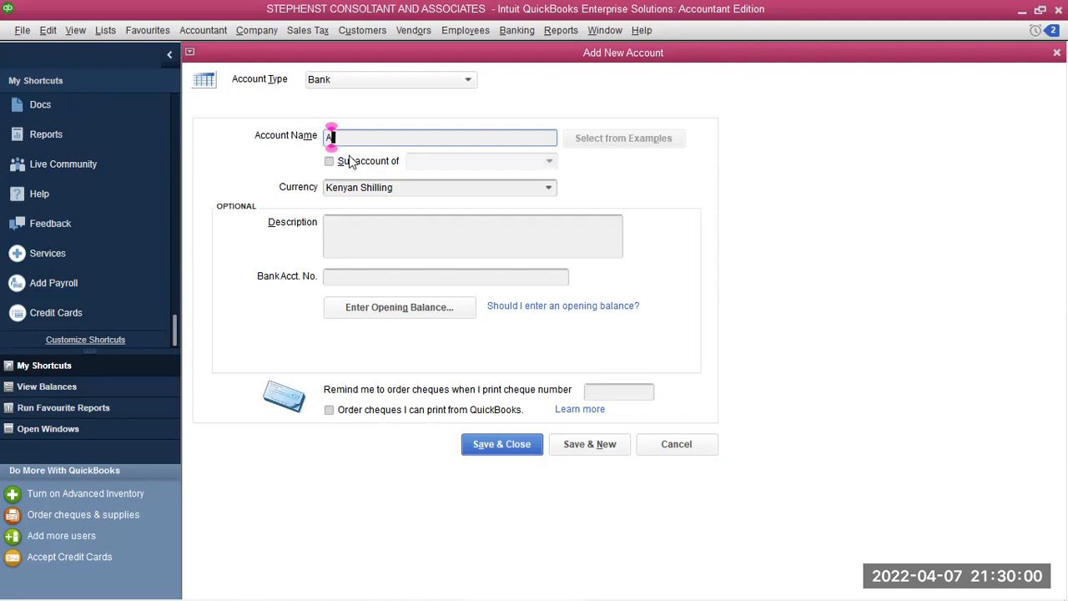
type("ABSA")
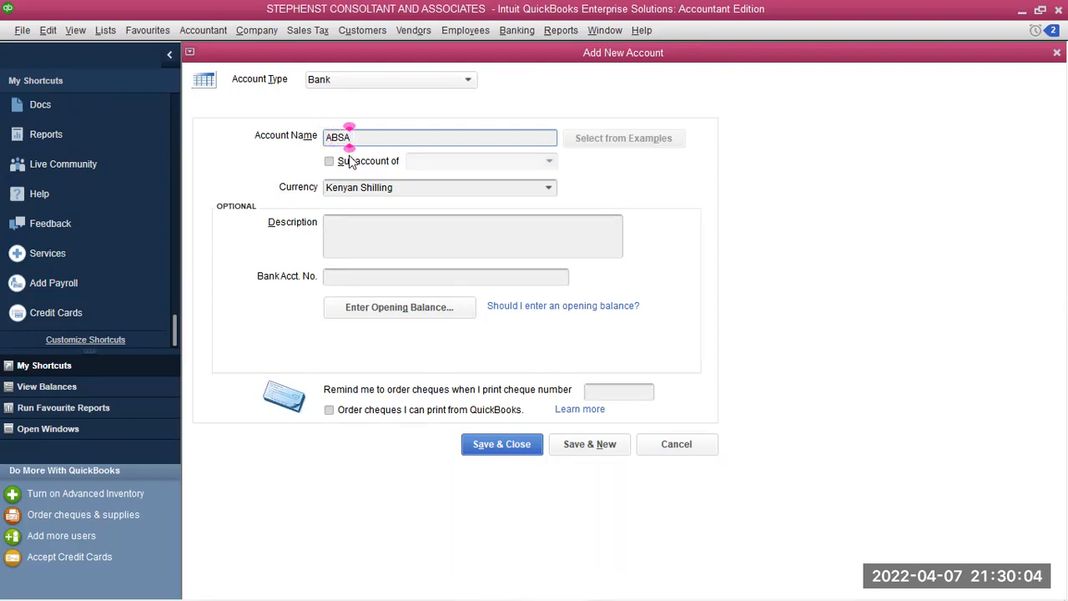
type(" FI")
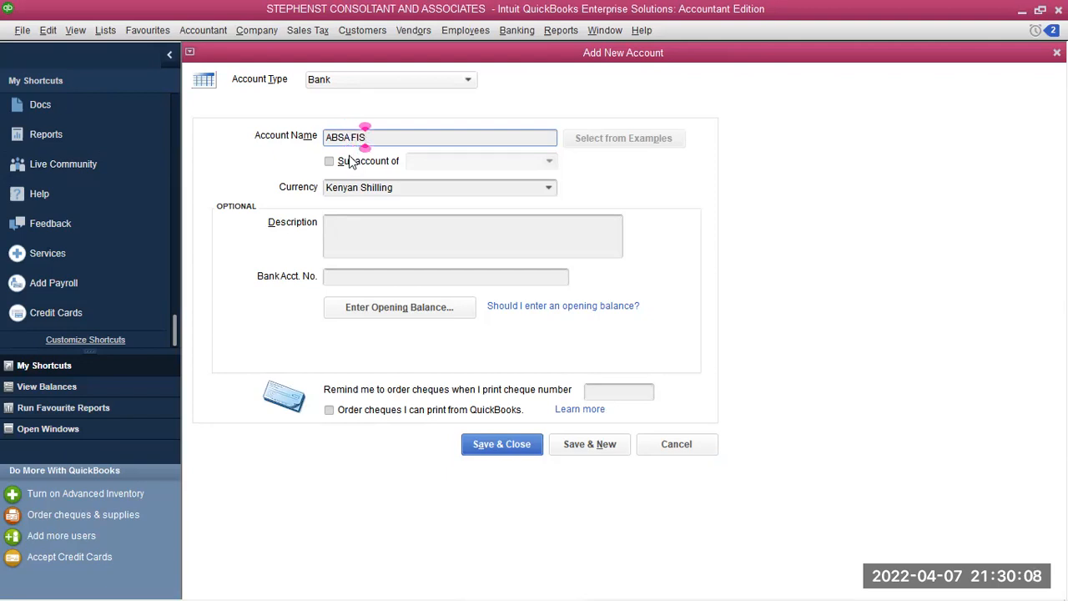
type("XED ")
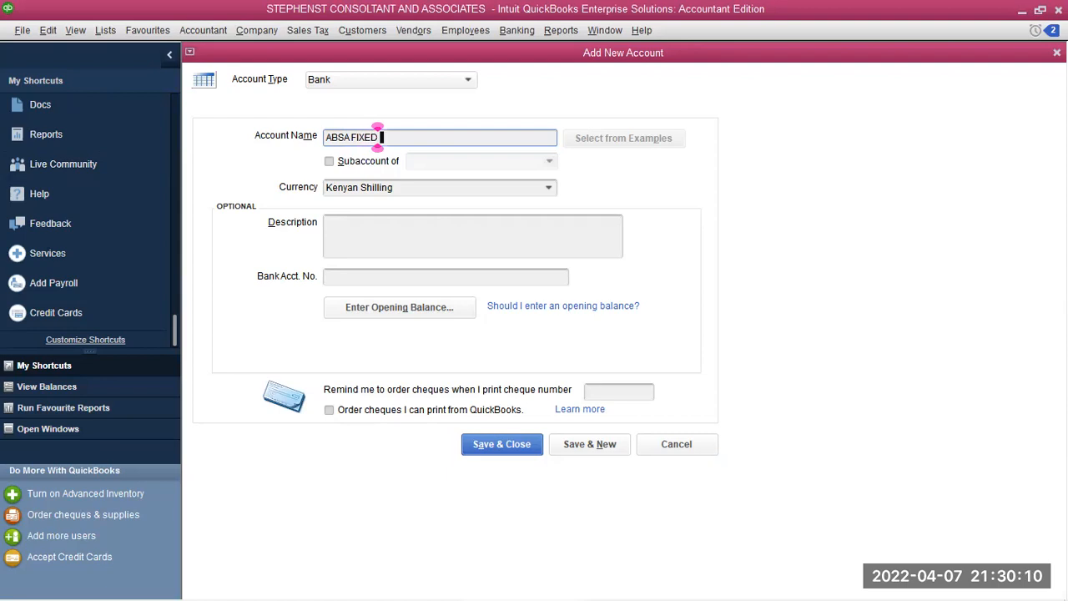
type("DEPOS")
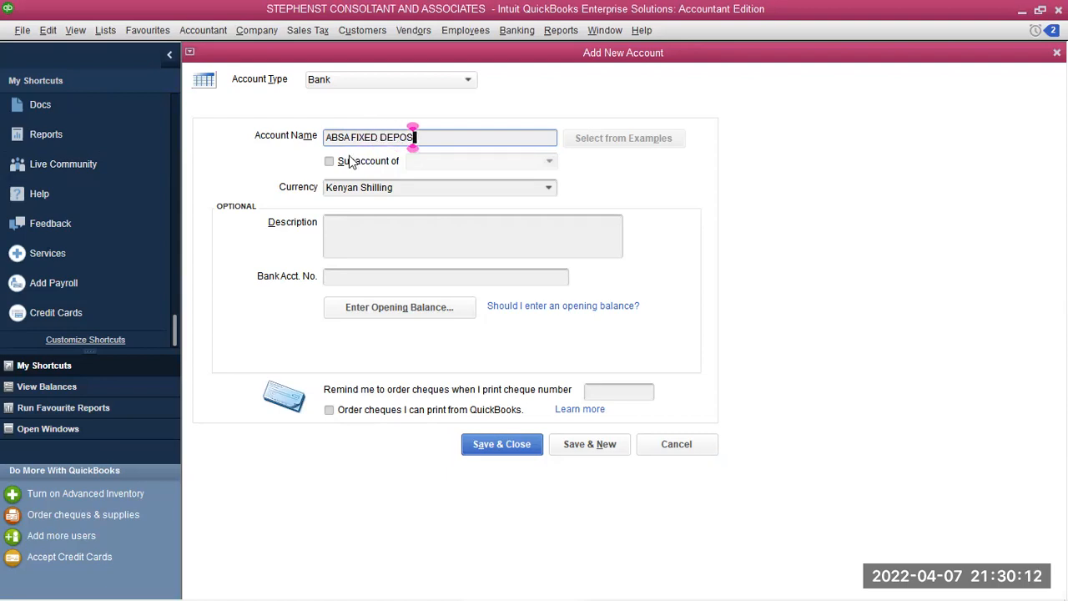
type("IT")
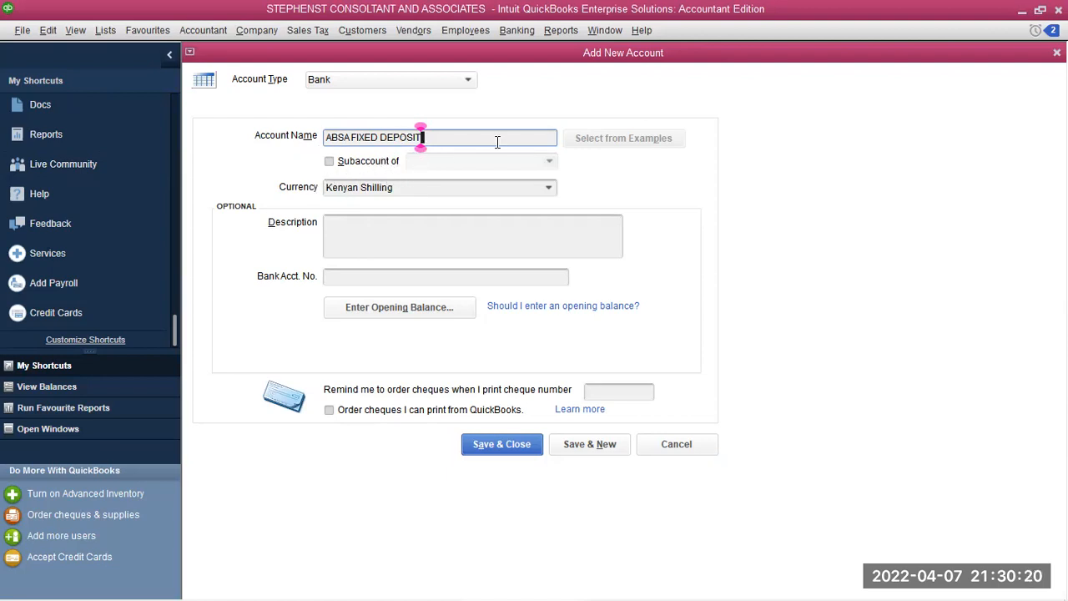
left_click(548, 190)
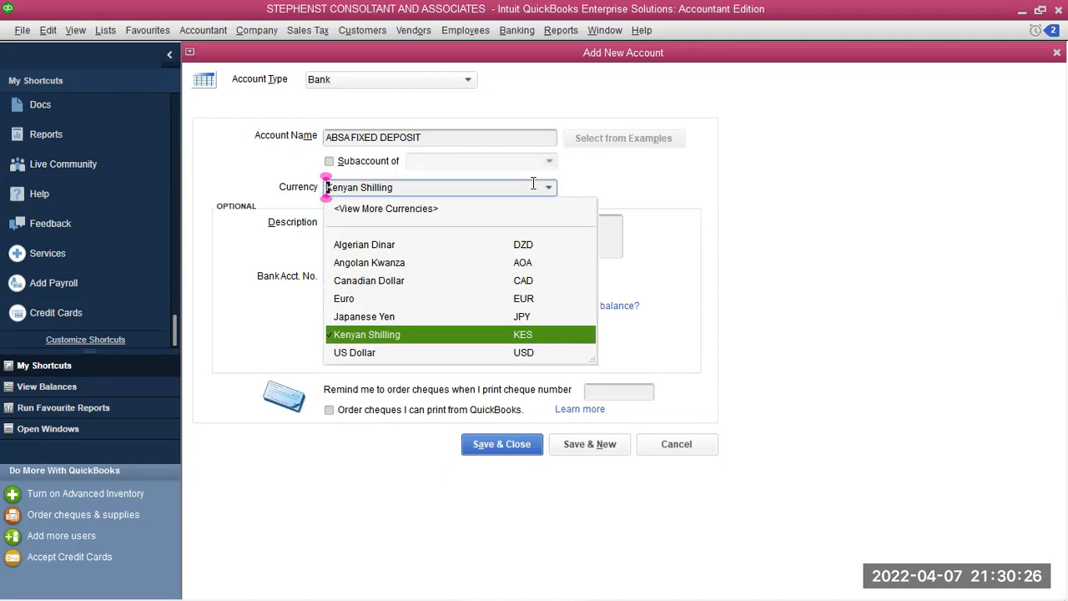
left_click(402, 333)
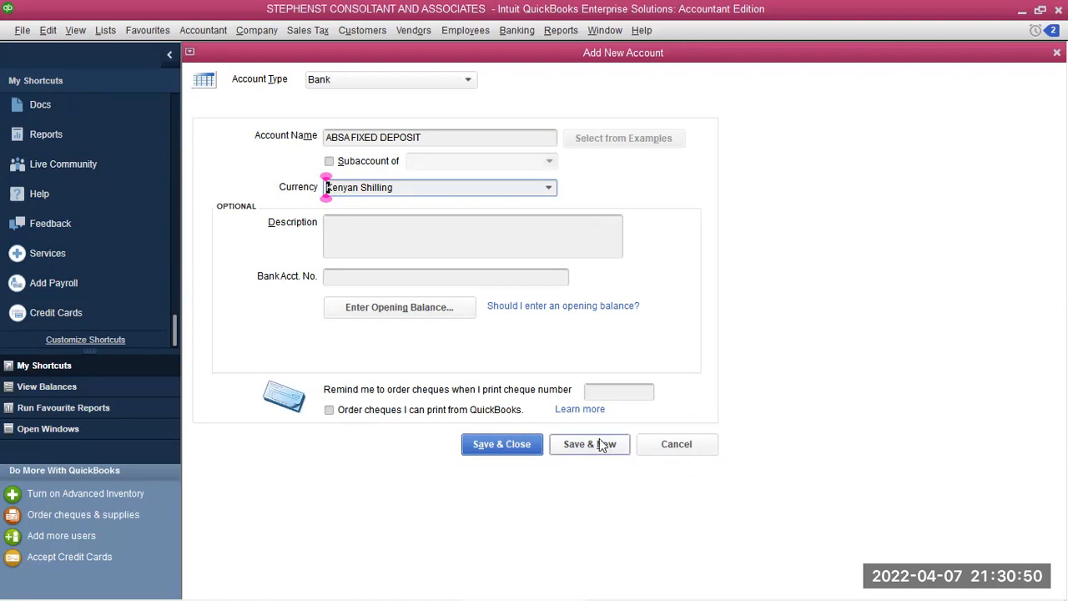
left_click(492, 448)
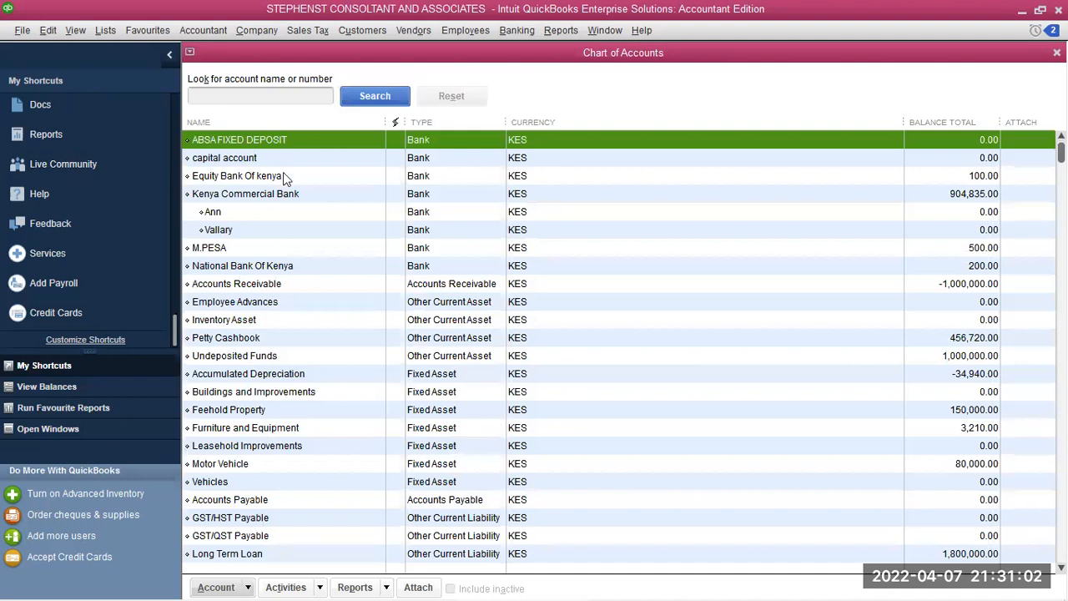
Start another bank account named 'National Bank Of Kenya' and try to save it
left_click(236, 584)
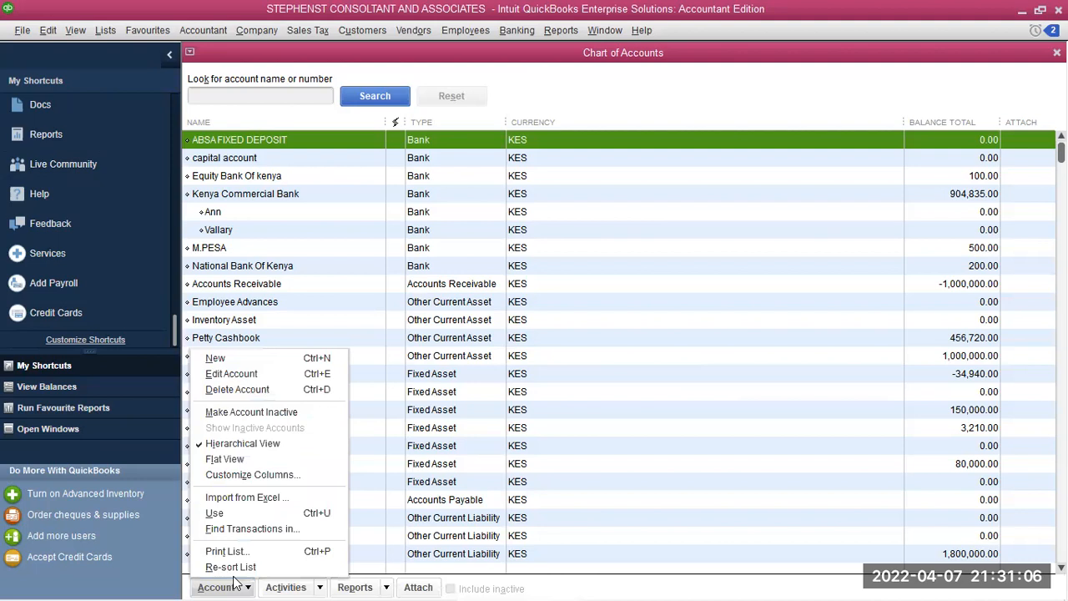
left_click(220, 359)
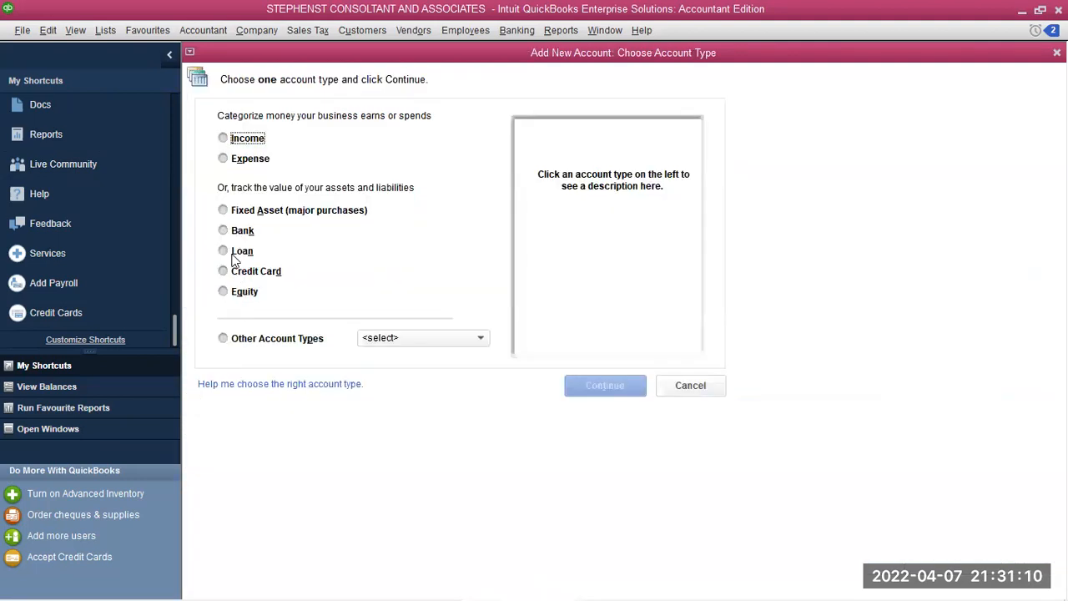
left_click(224, 230)
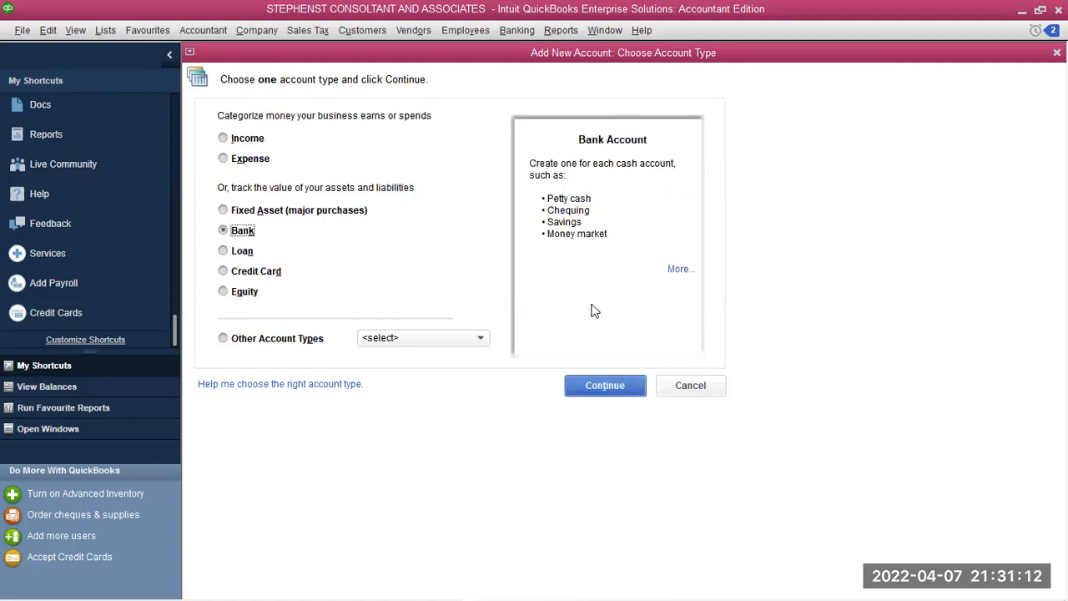
left_click(607, 389)
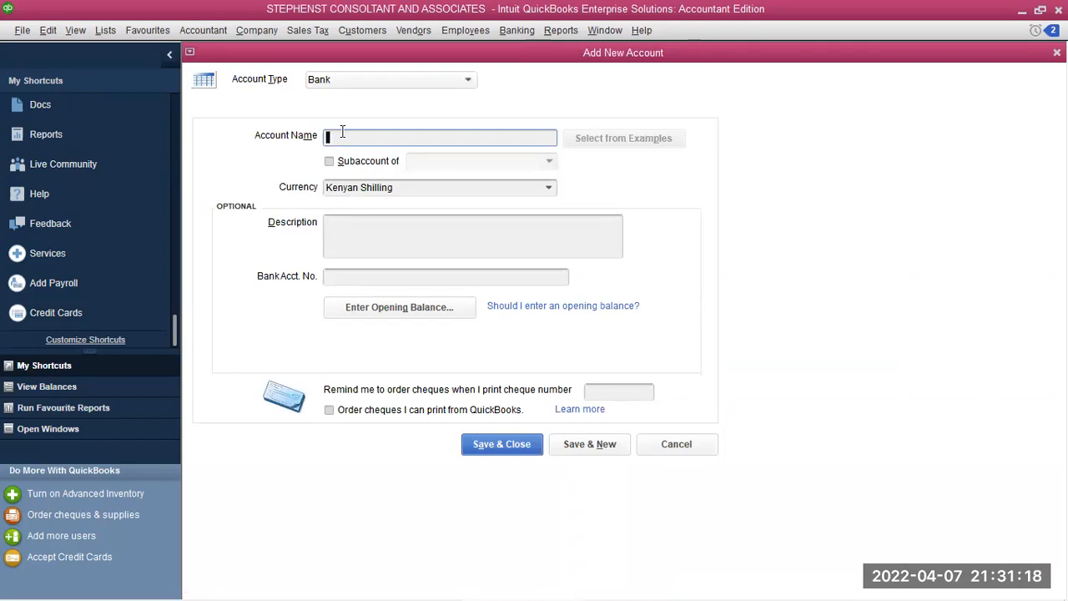
type("National Bank Of Kenya")
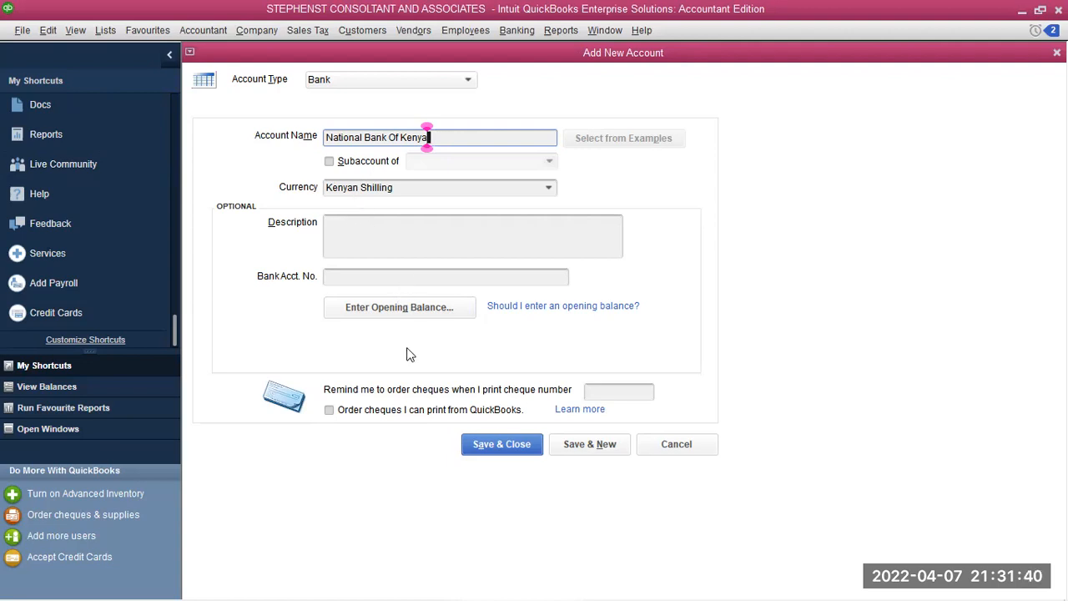
left_click(501, 449)
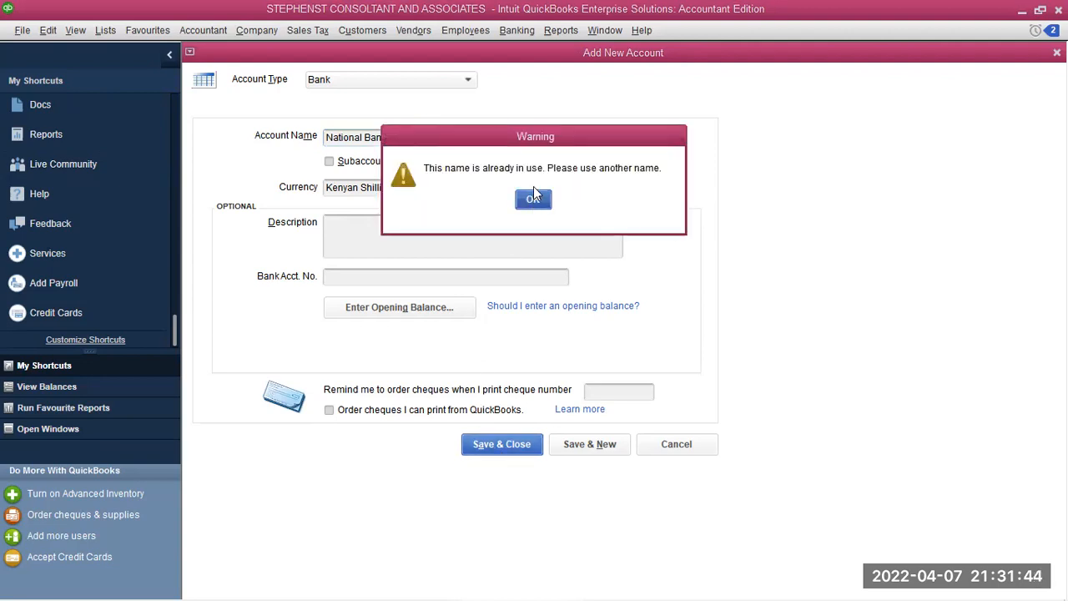
Dismiss the duplicate-name warnings and select the account name for replacement
left_click(535, 202)
left_click(533, 201)
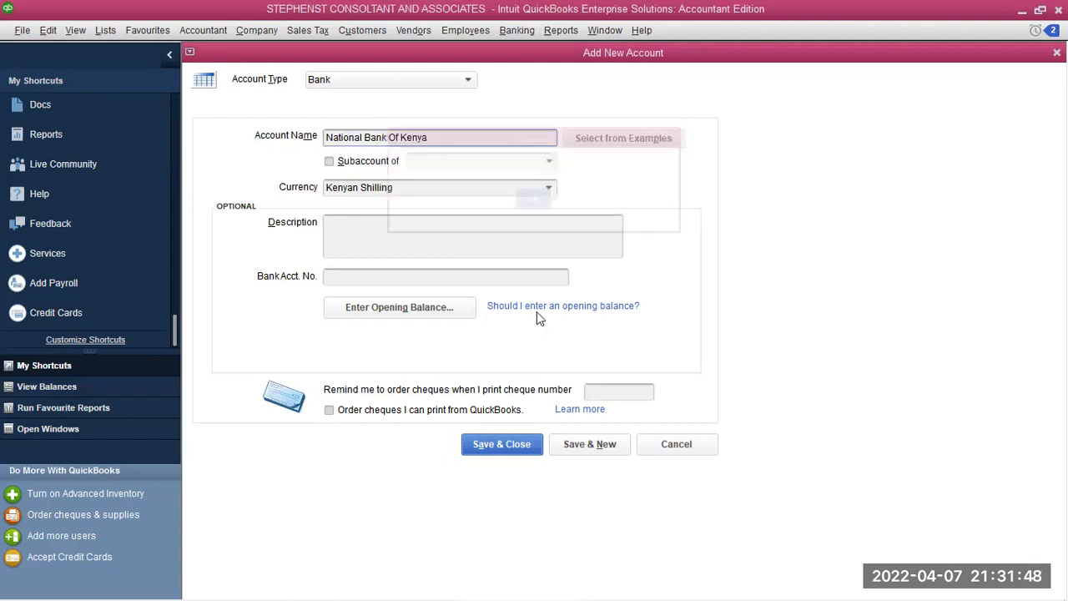
left_click(517, 450)
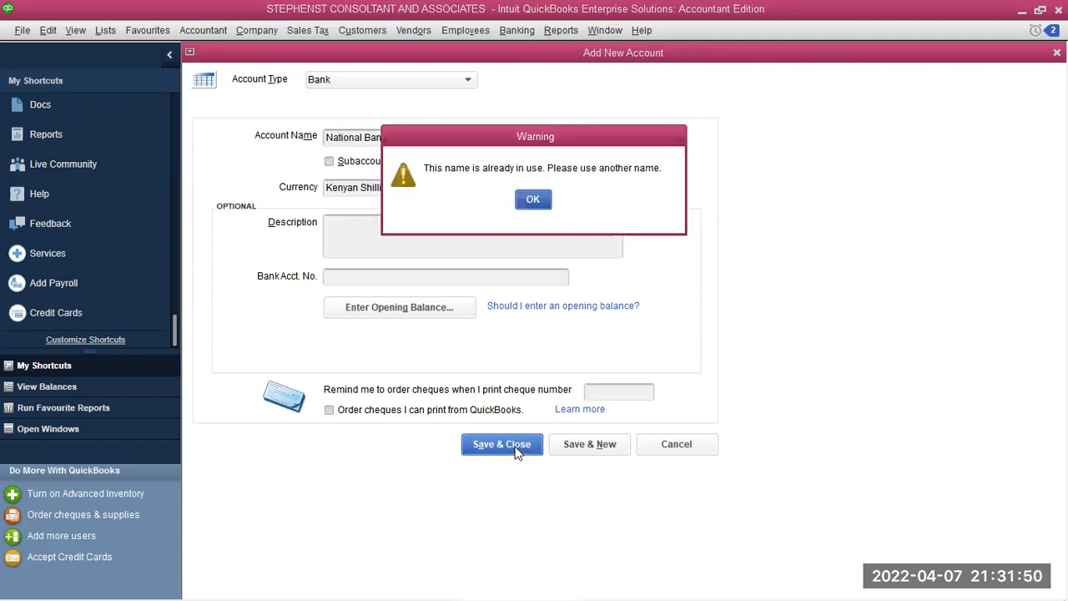
left_click(532, 200)
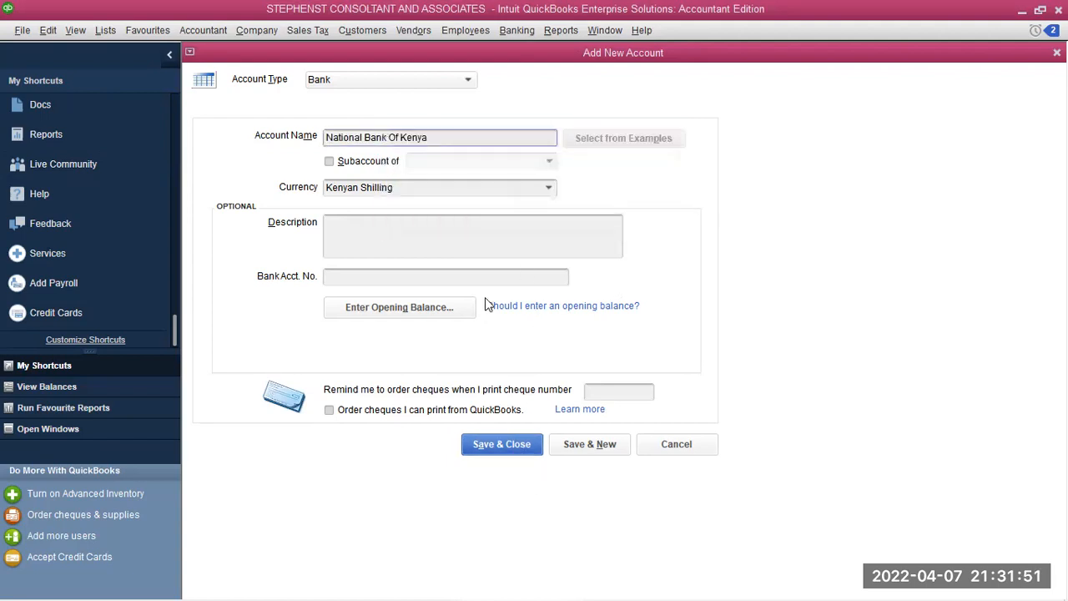
double_click(382, 137)
double_click(382, 137)
left_click(384, 137)
left_click(423, 136)
left_click_drag(409, 143, 306, 177)
left_click_drag(434, 138, 311, 170)
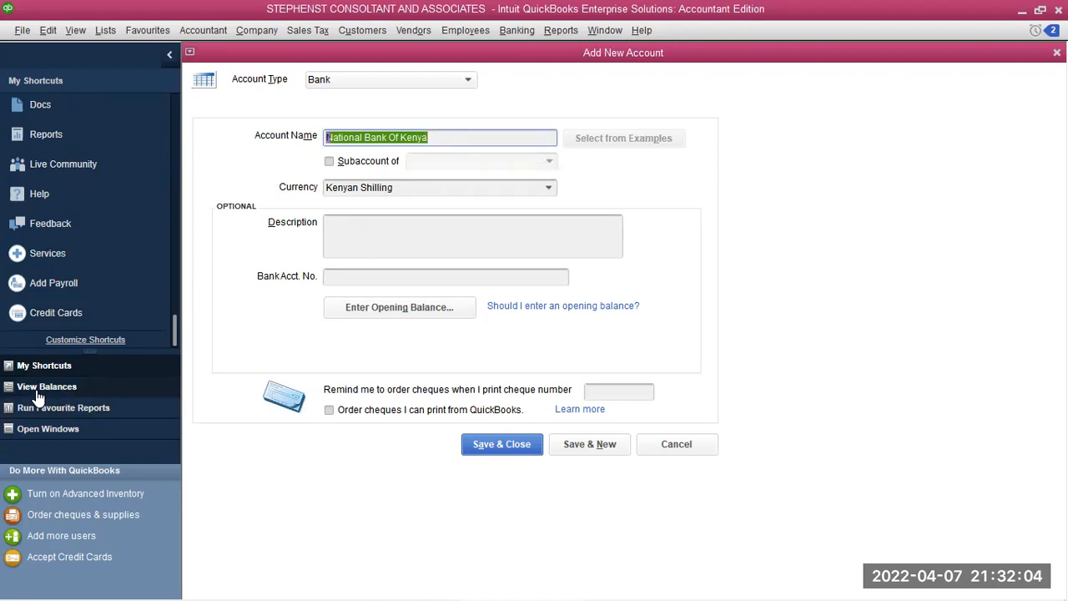
Rename the new bank account to 'DTB' and save it
type("D")
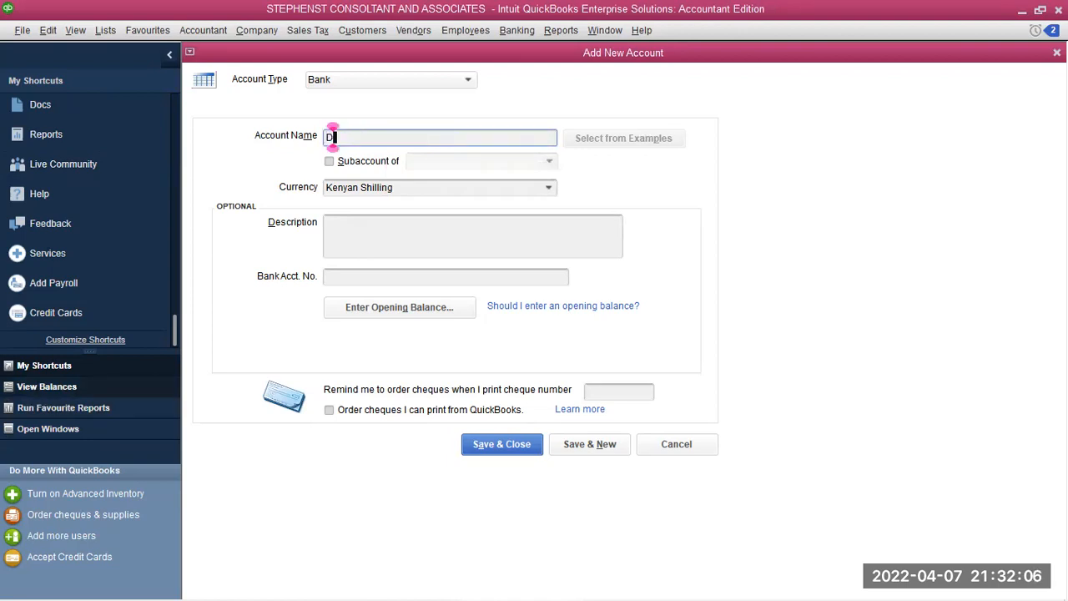
type("TB")
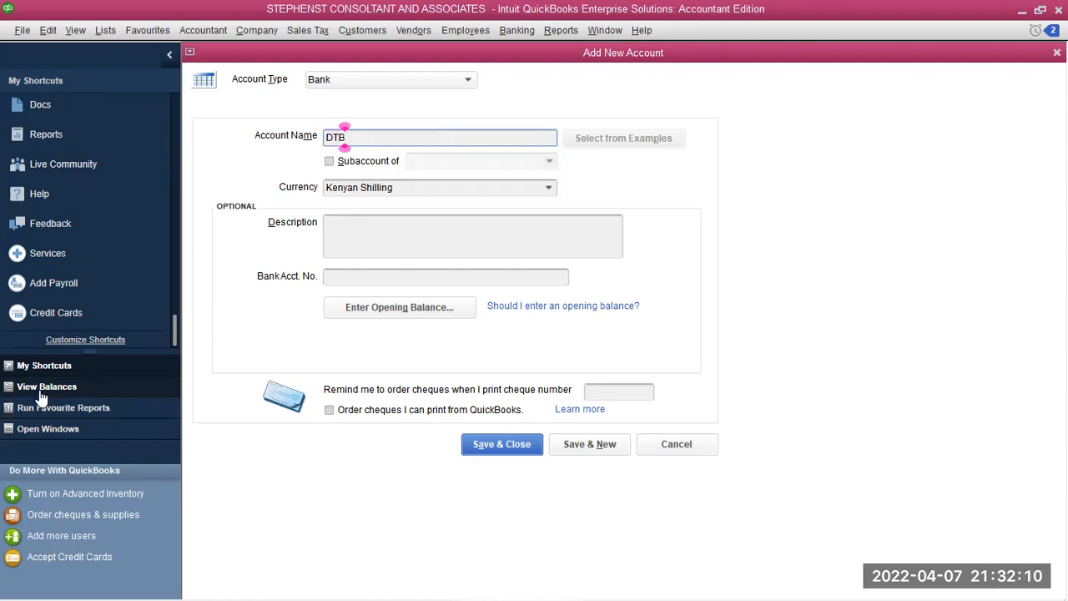
left_click(481, 446)
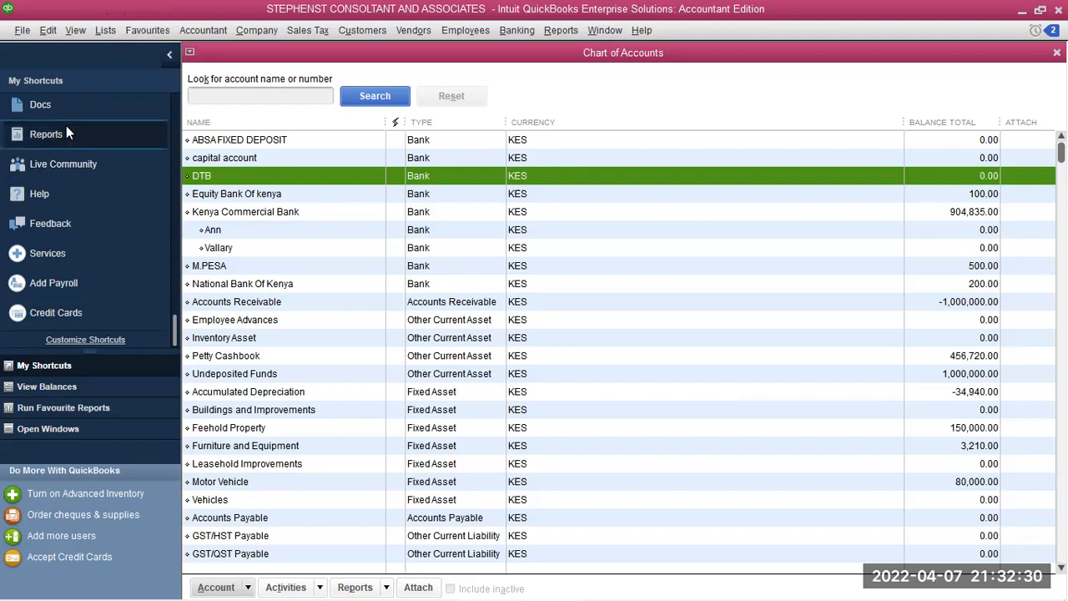
Open the Transfer Funds form from the Banking menu
left_click(511, 30)
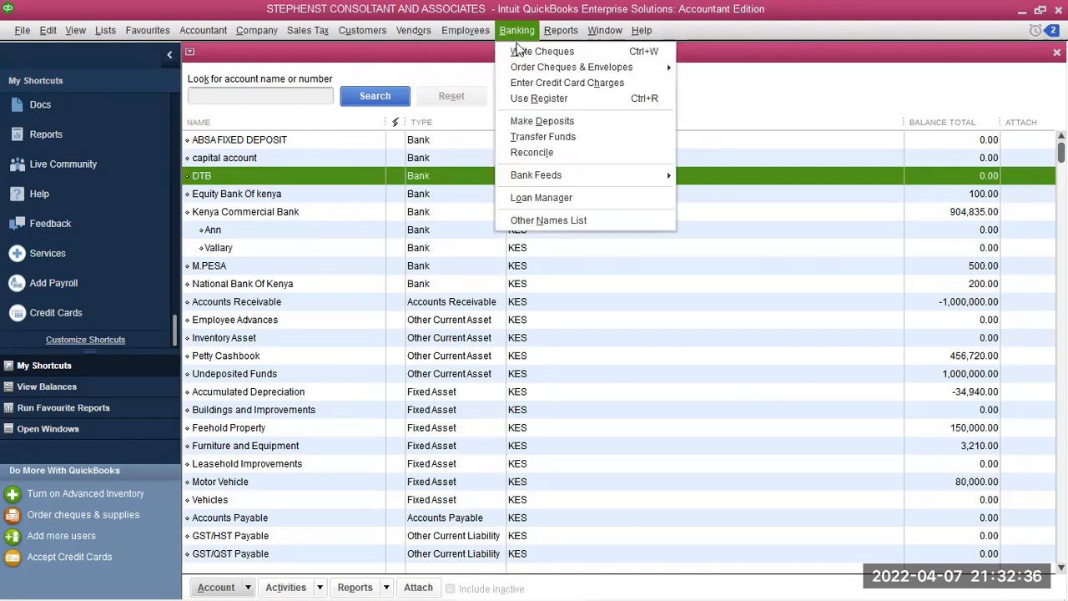
mouse_move(518, 68)
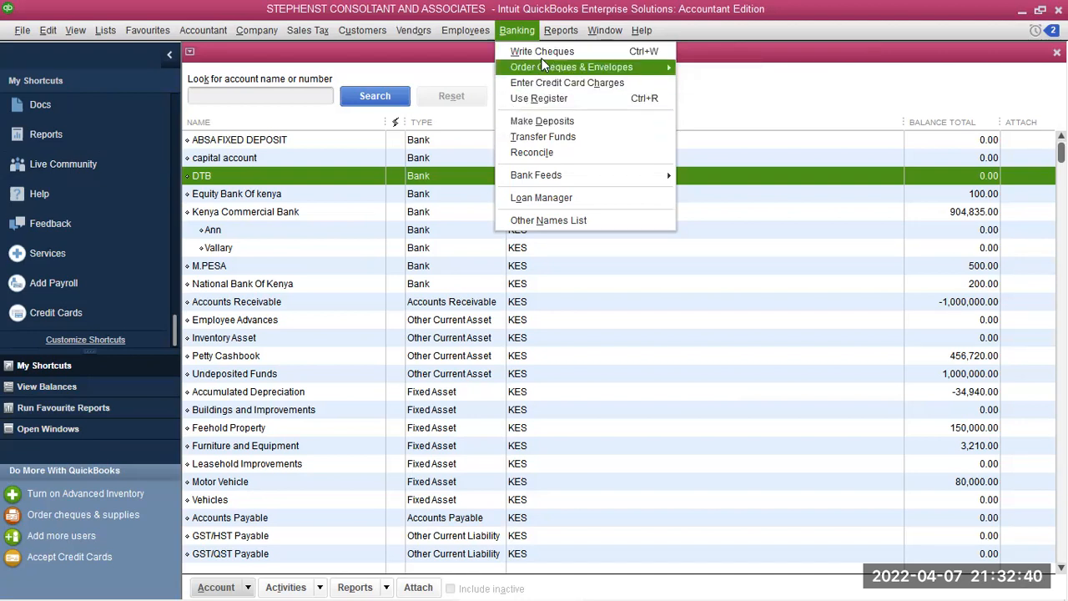
left_click(556, 139)
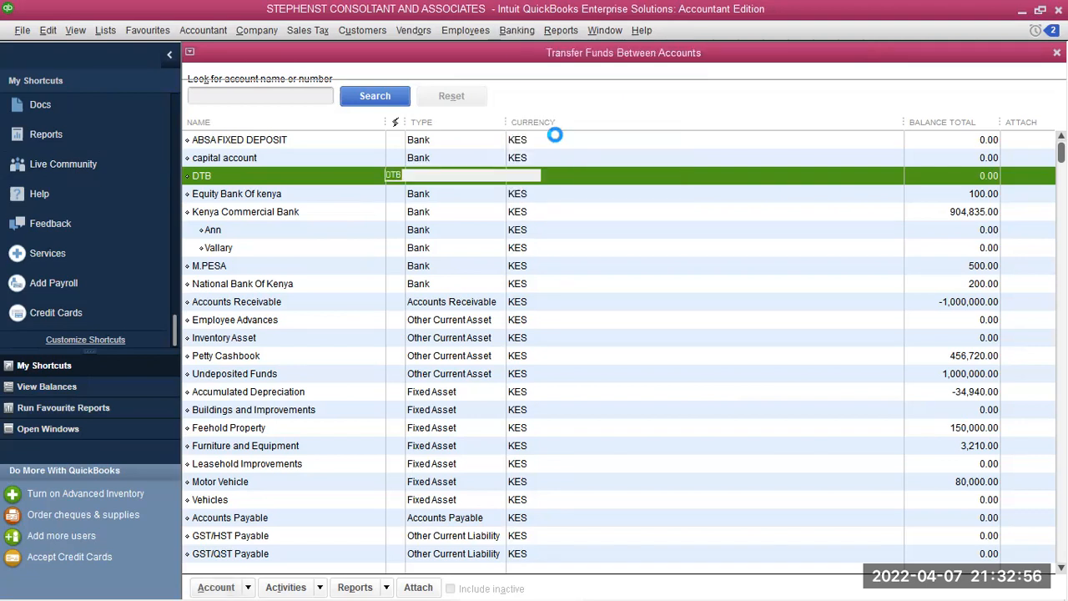
key("shift+Tab")
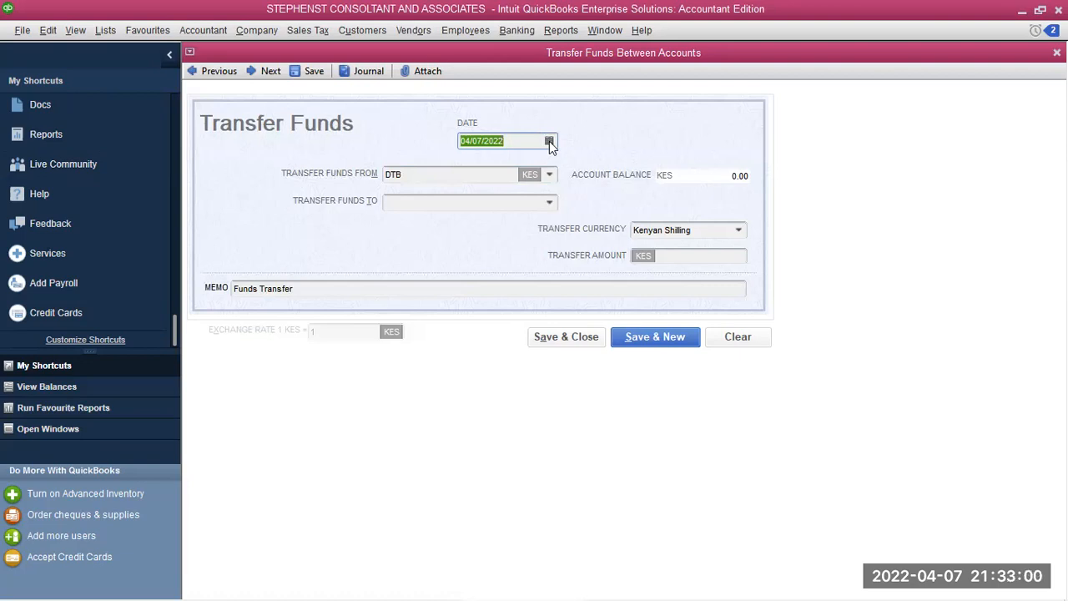
Set the transfer date to 03/15/2022 using the calendar
left_click(549, 141)
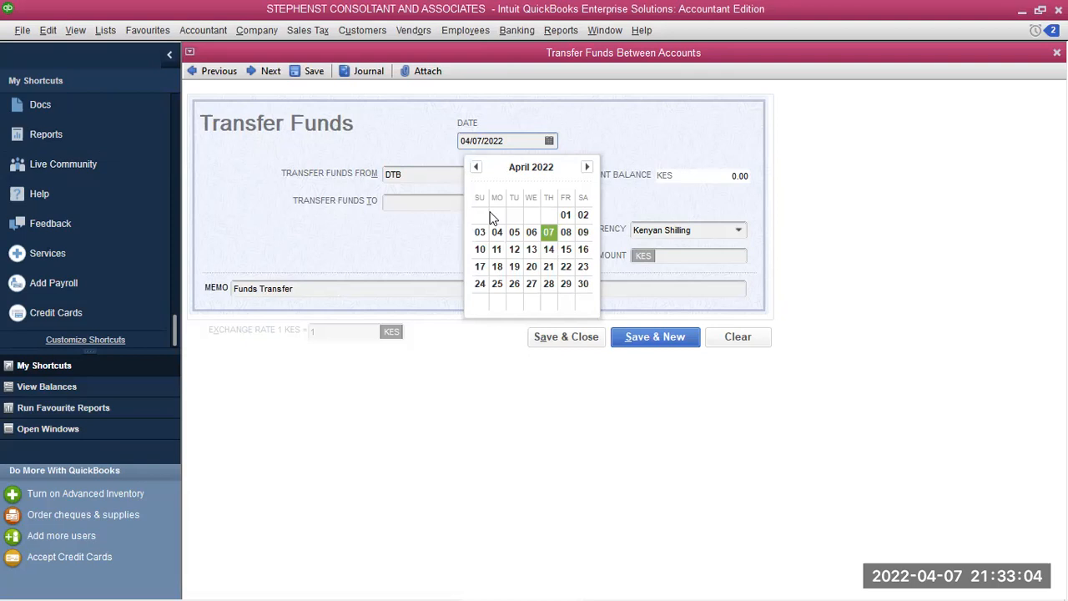
left_click(476, 168)
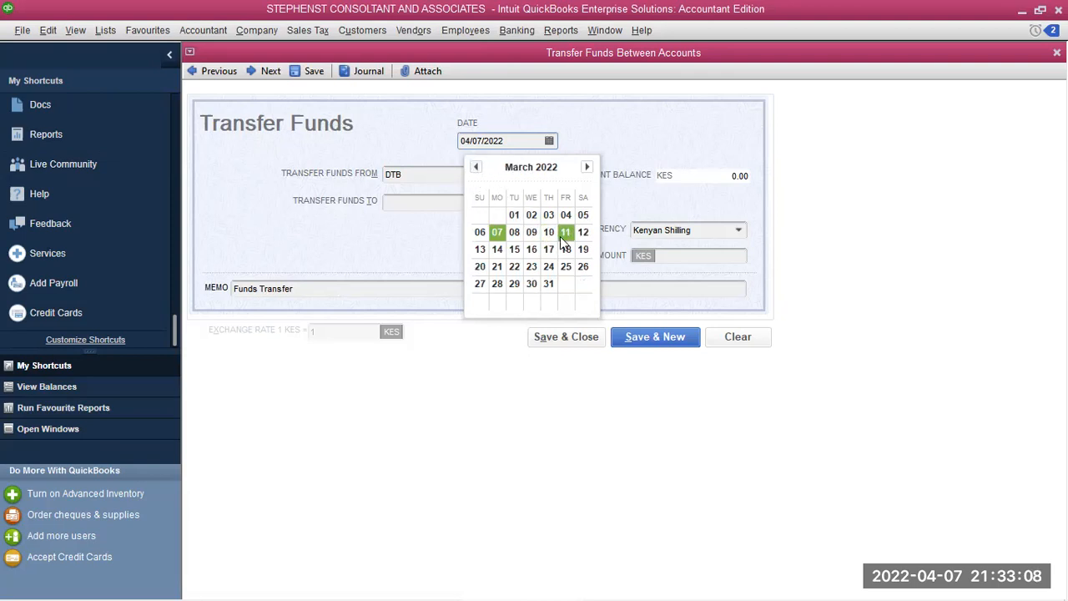
left_click(531, 250)
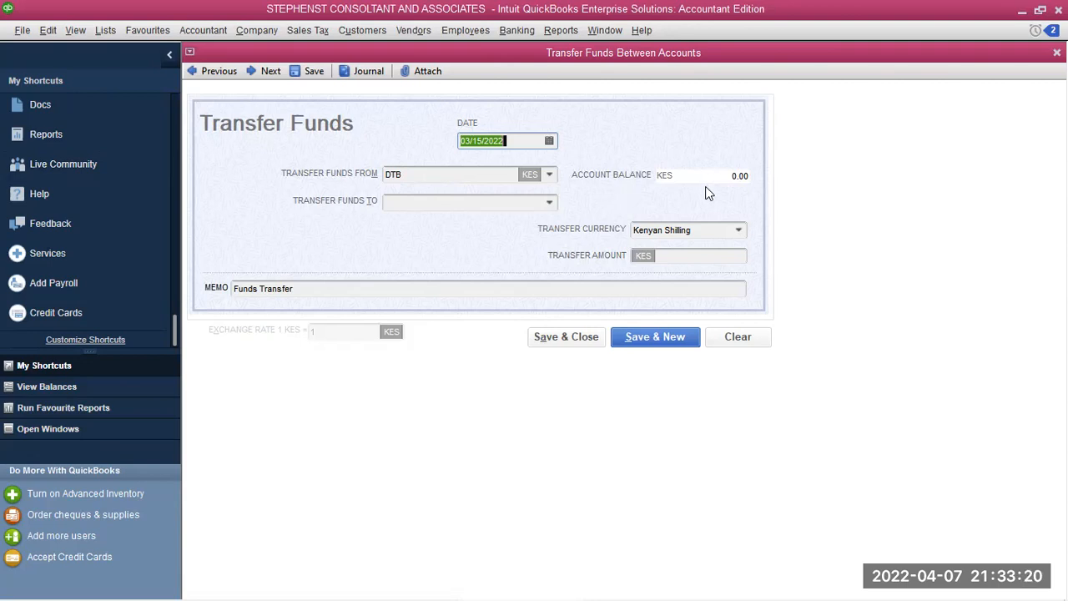
Transfer KES 100,000.00 from Kenya Commercial Bank to ABSA FIXED DEPOSIT and save
left_click(548, 175)
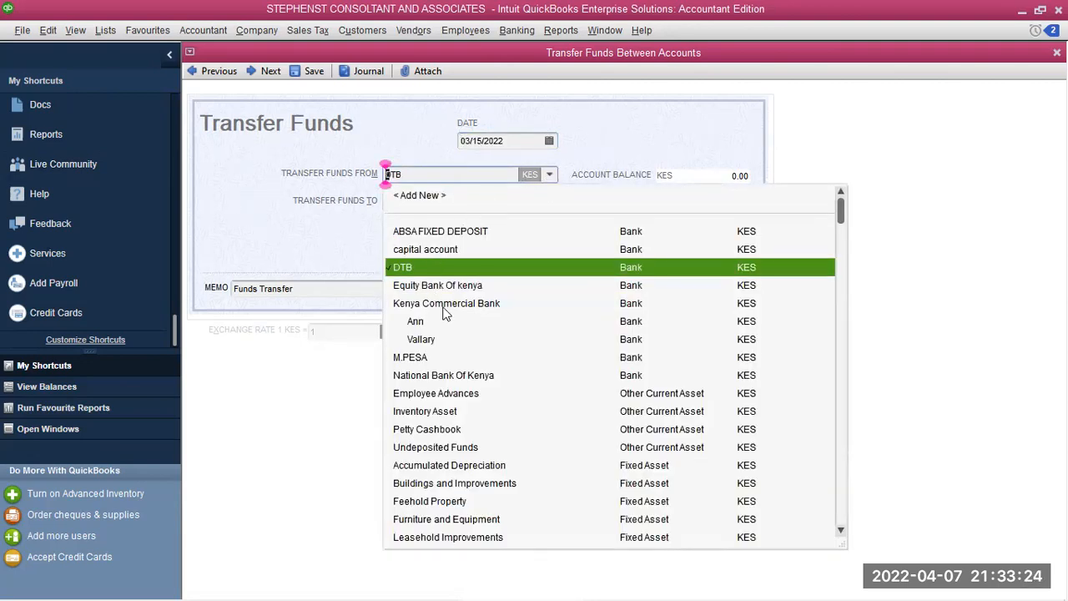
left_click(429, 377)
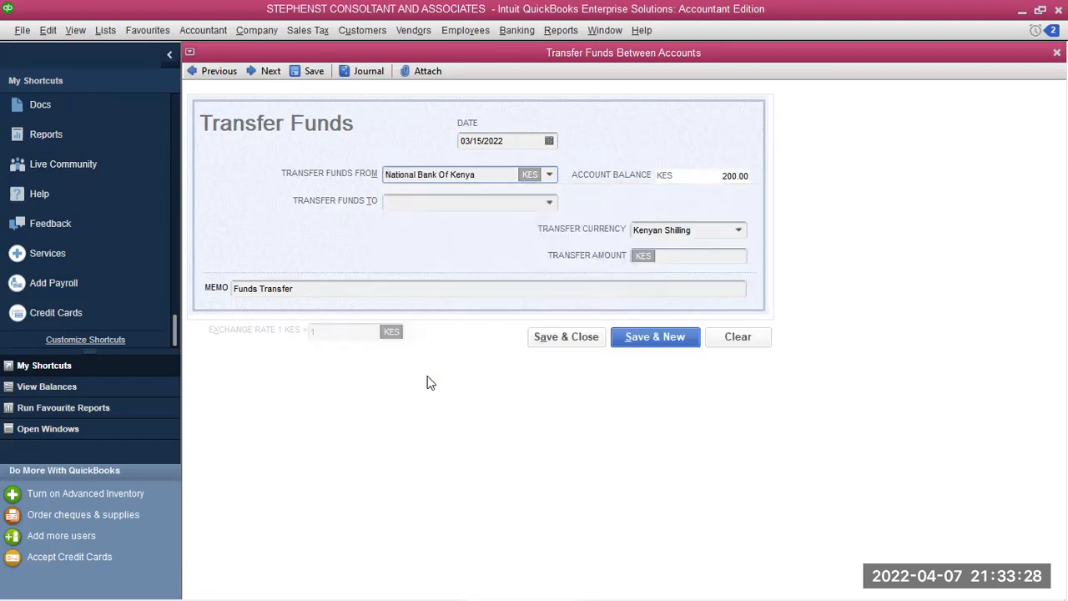
left_click(548, 175)
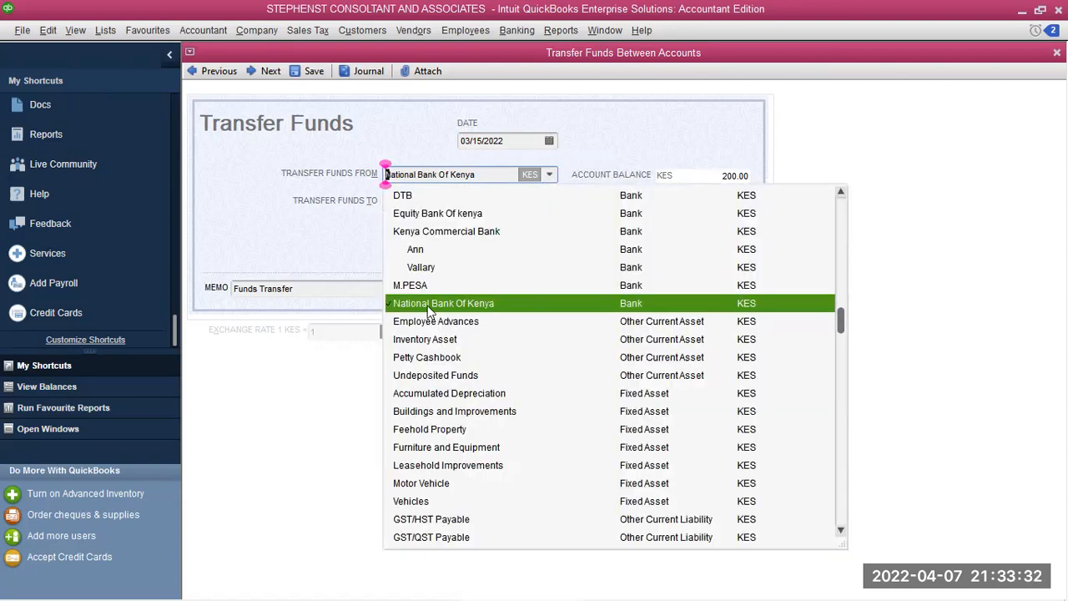
left_click(424, 231)
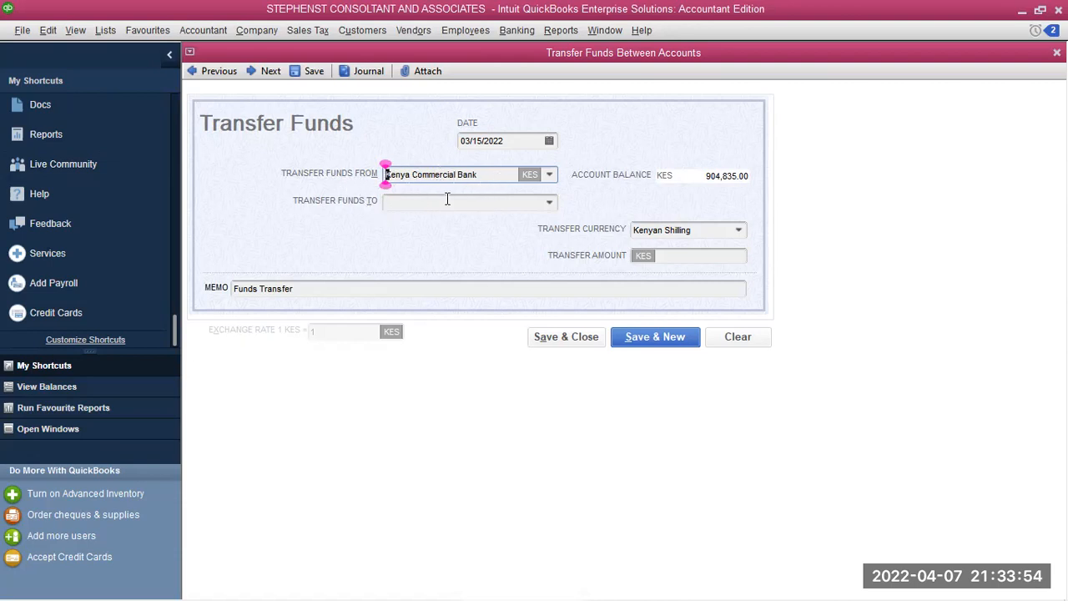
left_click(549, 206)
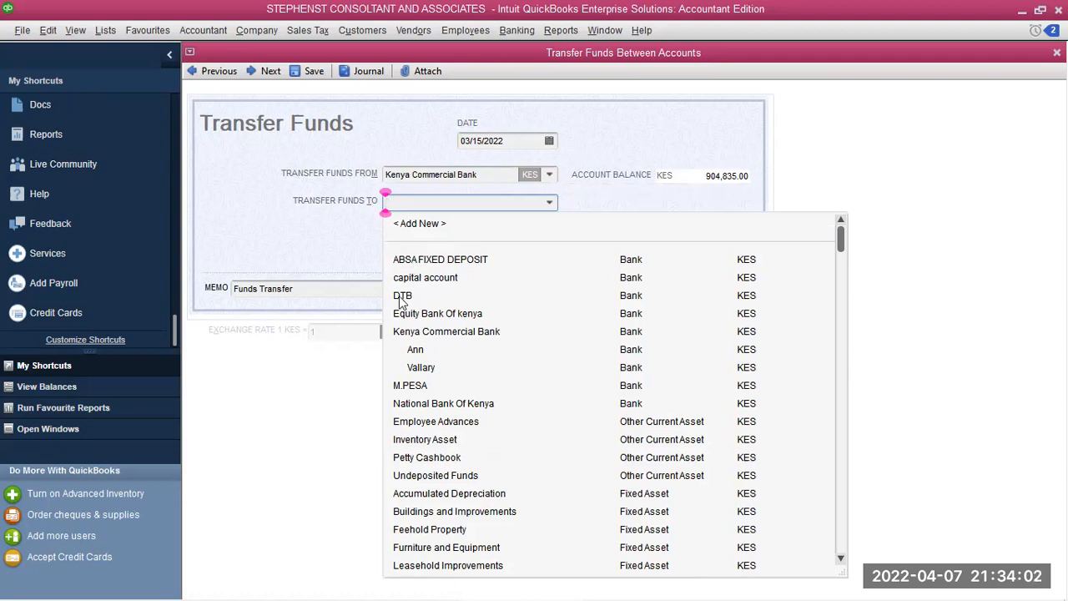
left_click(435, 260)
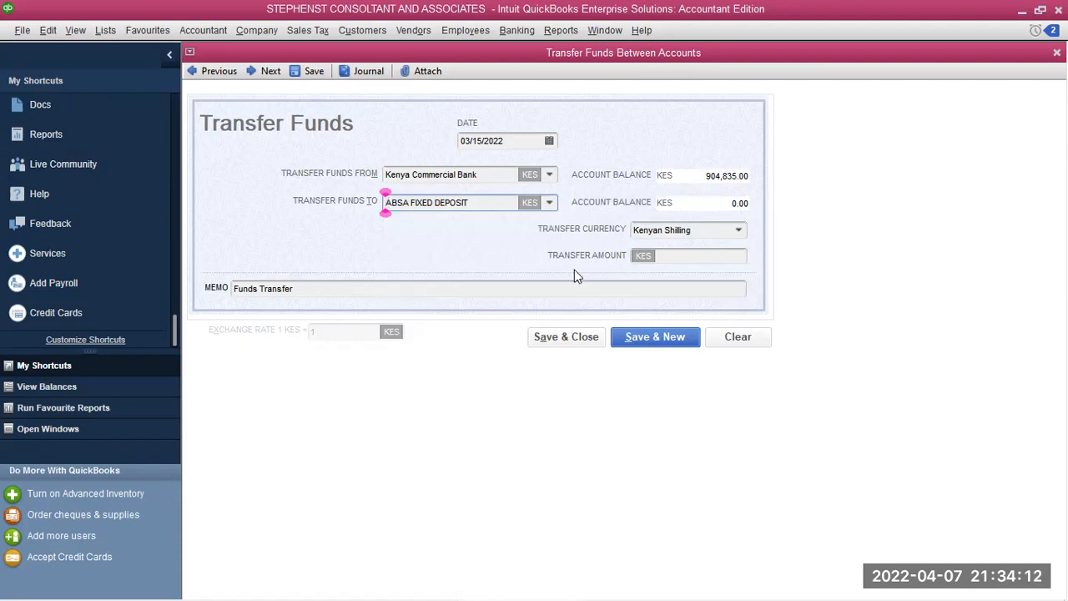
left_click(660, 258)
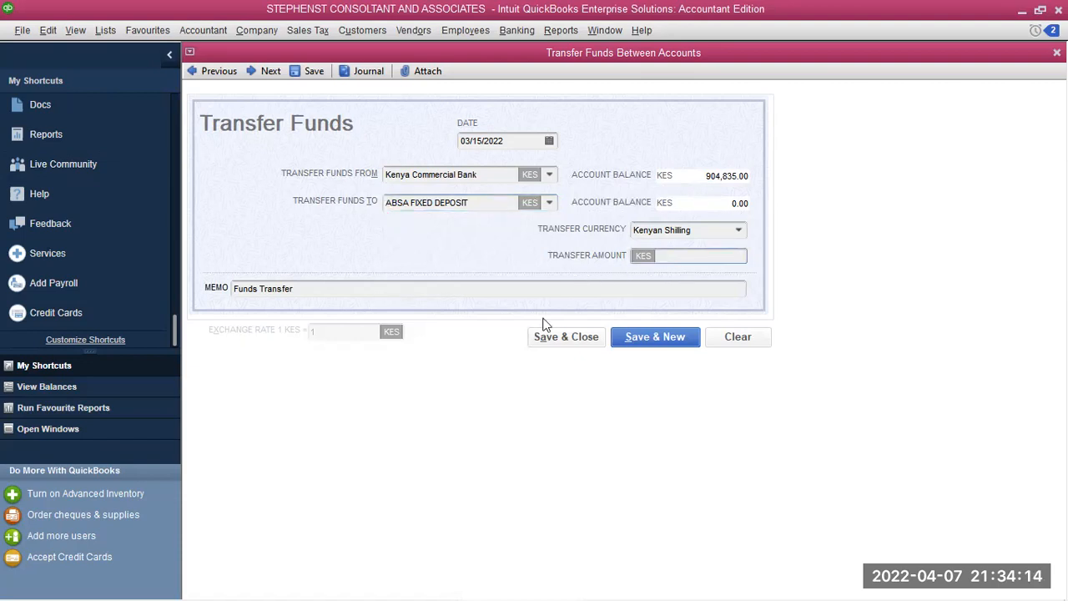
type("10000")
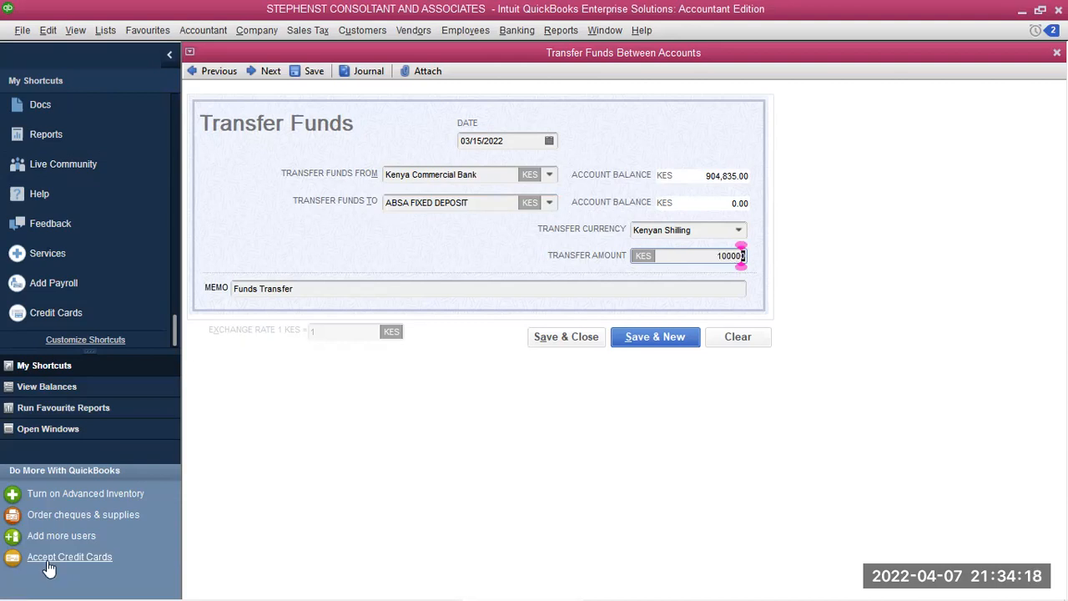
left_click(655, 332)
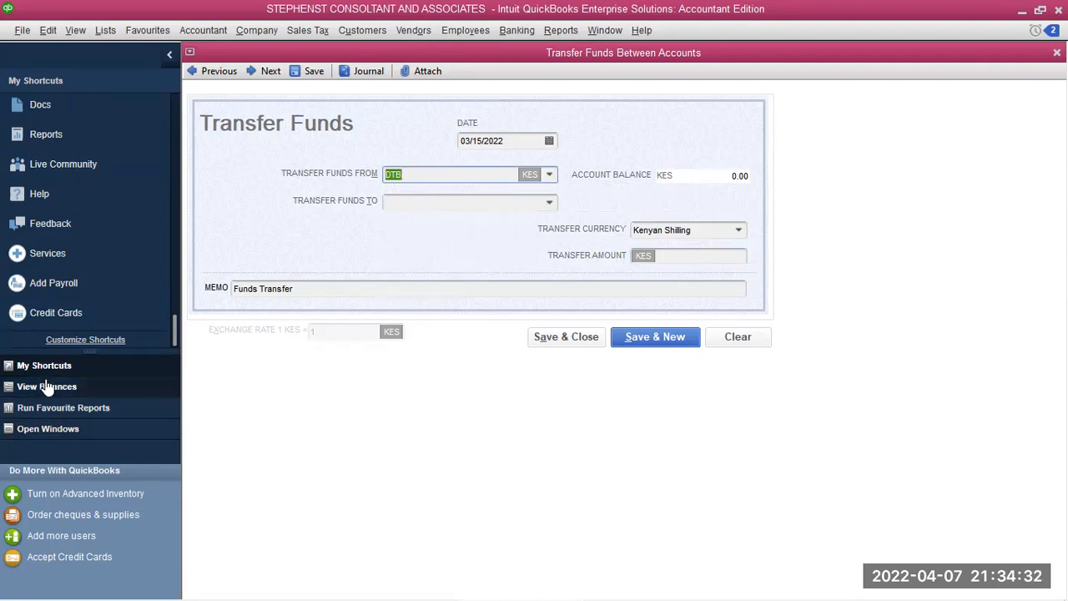
Record a 03/20/2022 transfer of 60,000.00 from Kenya Commercial Bank to DTB
left_click(547, 140)
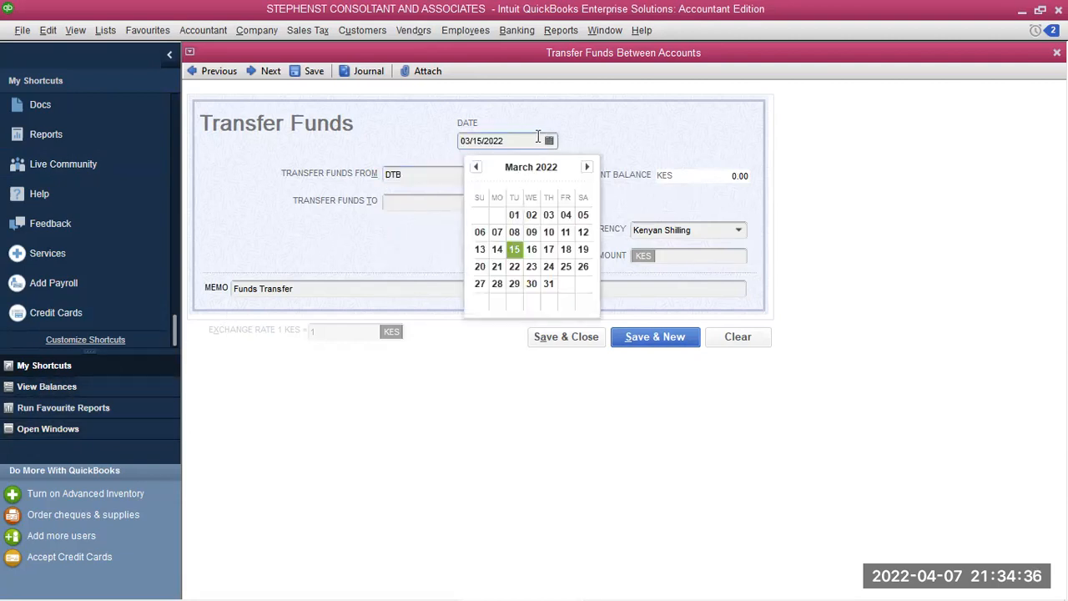
left_click(481, 267)
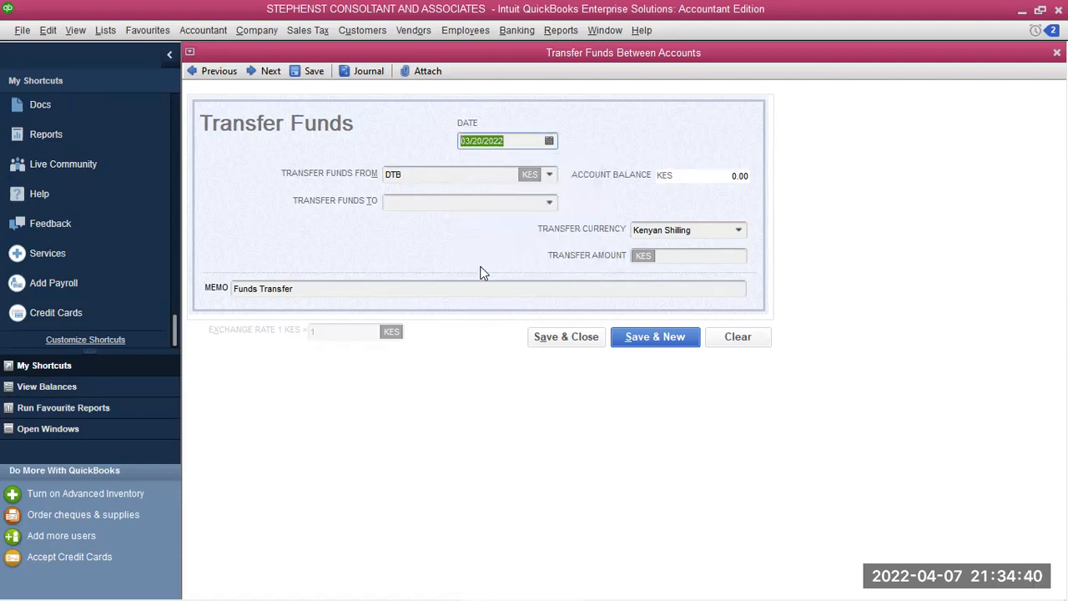
left_click(548, 175)
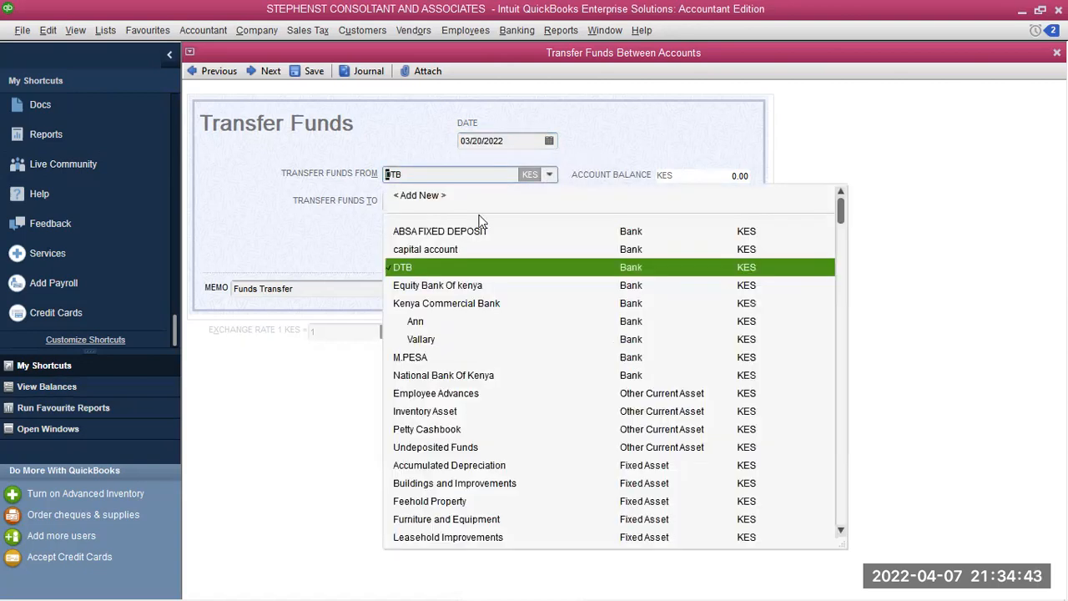
left_click(423, 304)
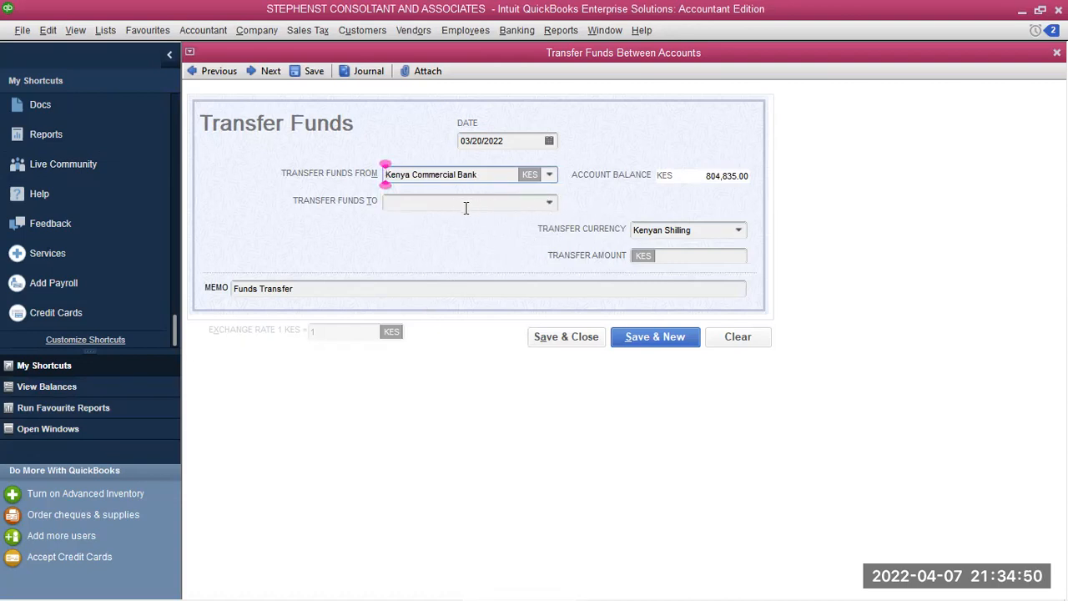
left_click(551, 203)
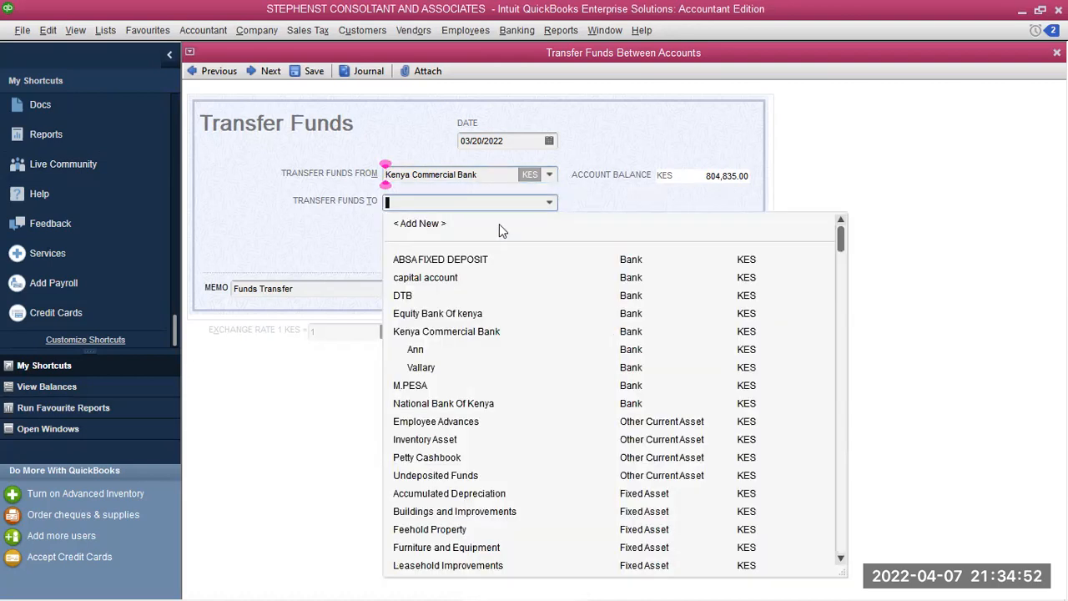
left_click(408, 297)
left_click(671, 250)
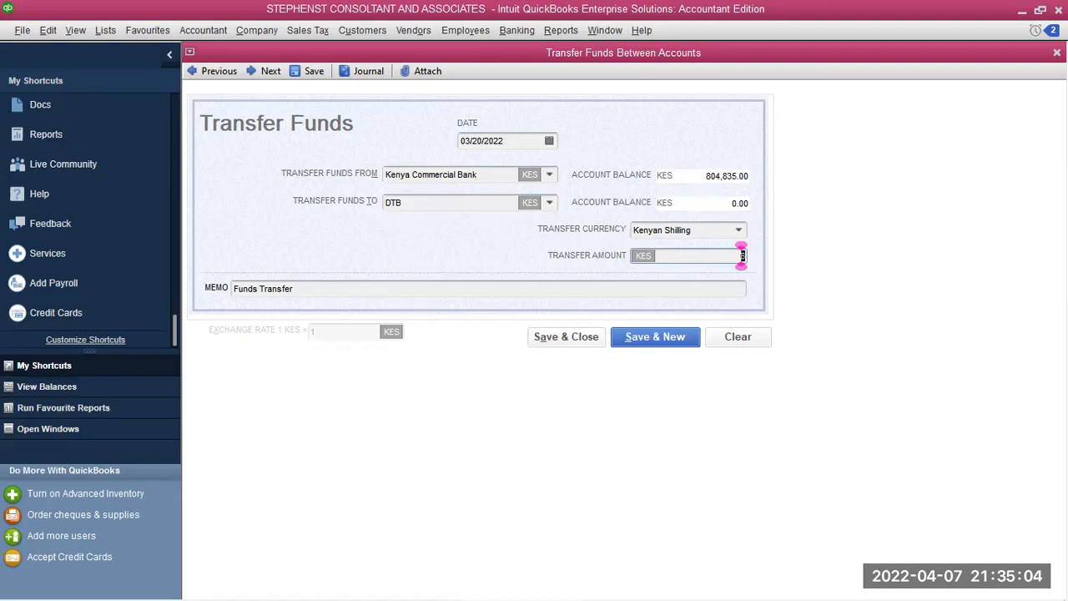
type("0000")
left_click(631, 337)
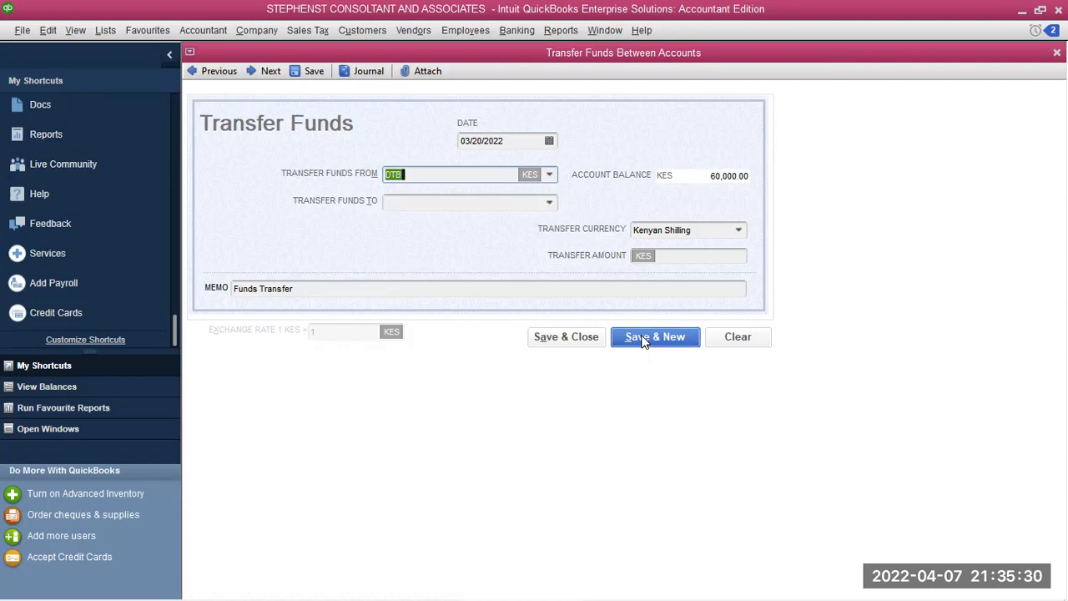
Transfer 70,000.00 from ABSA FIXED DEPOSIT to M.PESA and close the form
left_click(549, 175)
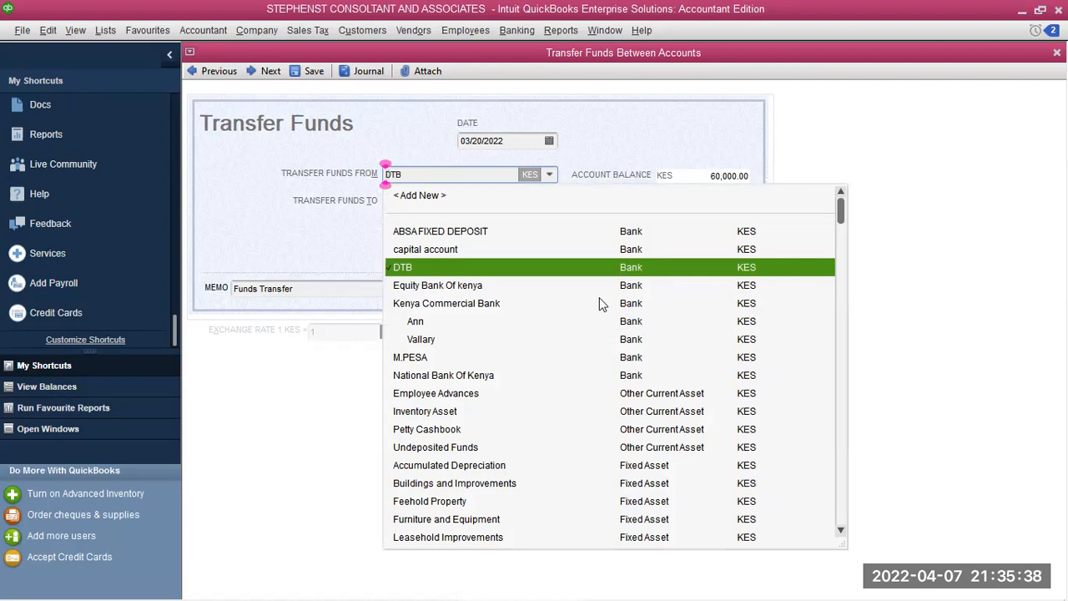
left_click(427, 237)
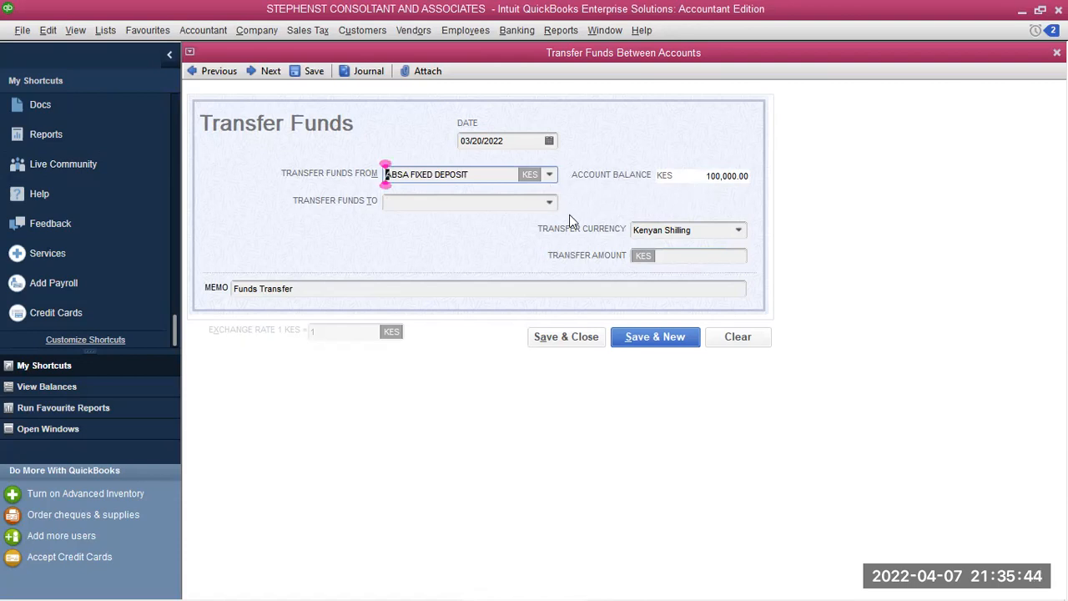
left_click(548, 203)
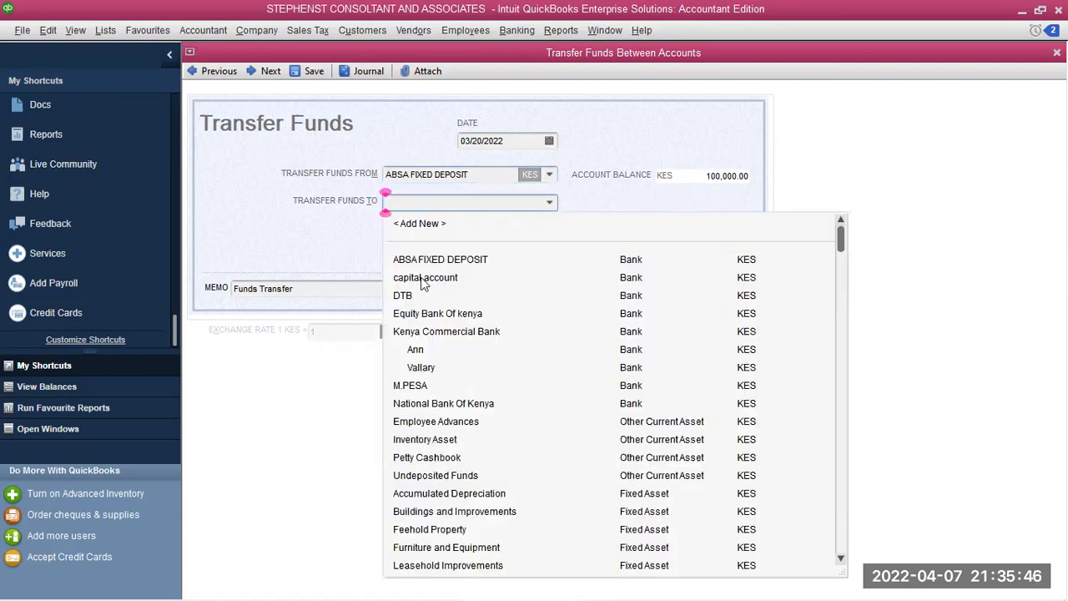
left_click(419, 388)
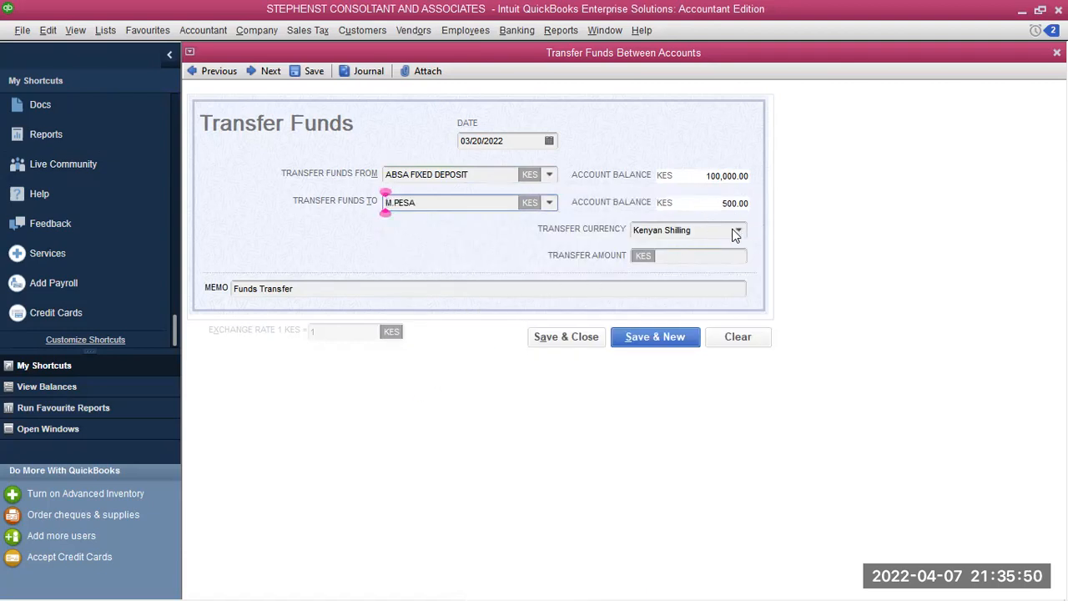
left_click(683, 255)
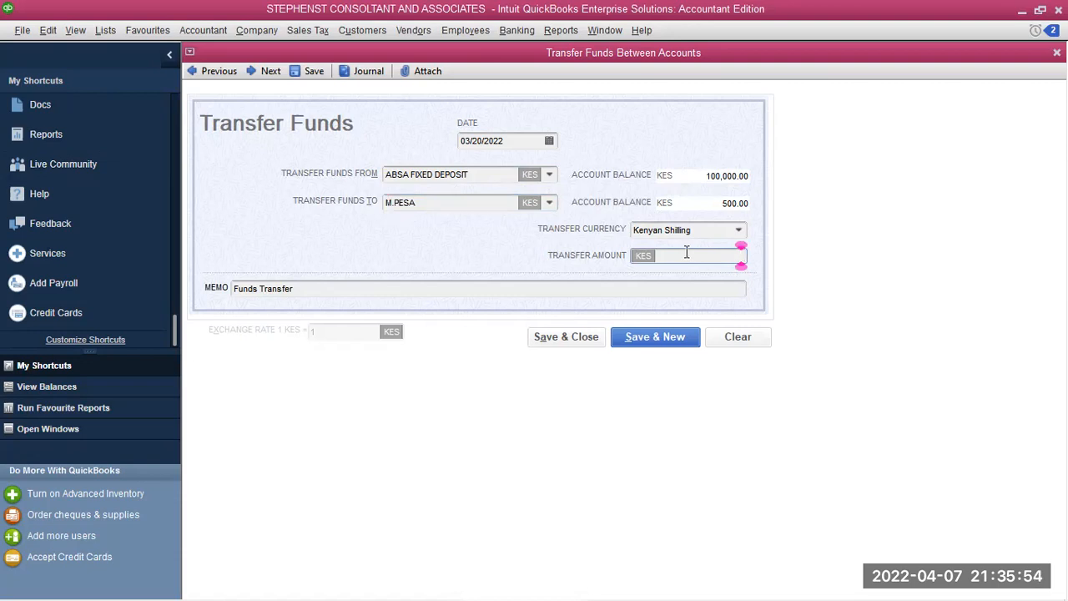
type("700000")
key("BackSpace")
key("BackSpace")
type("0")
left_click(584, 339)
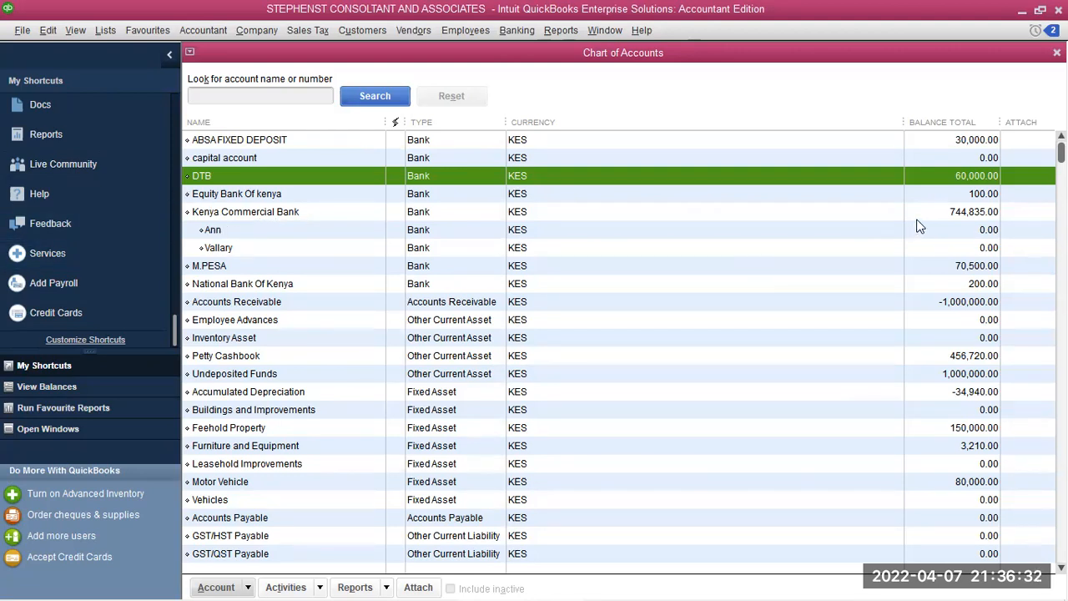
left_click(276, 213)
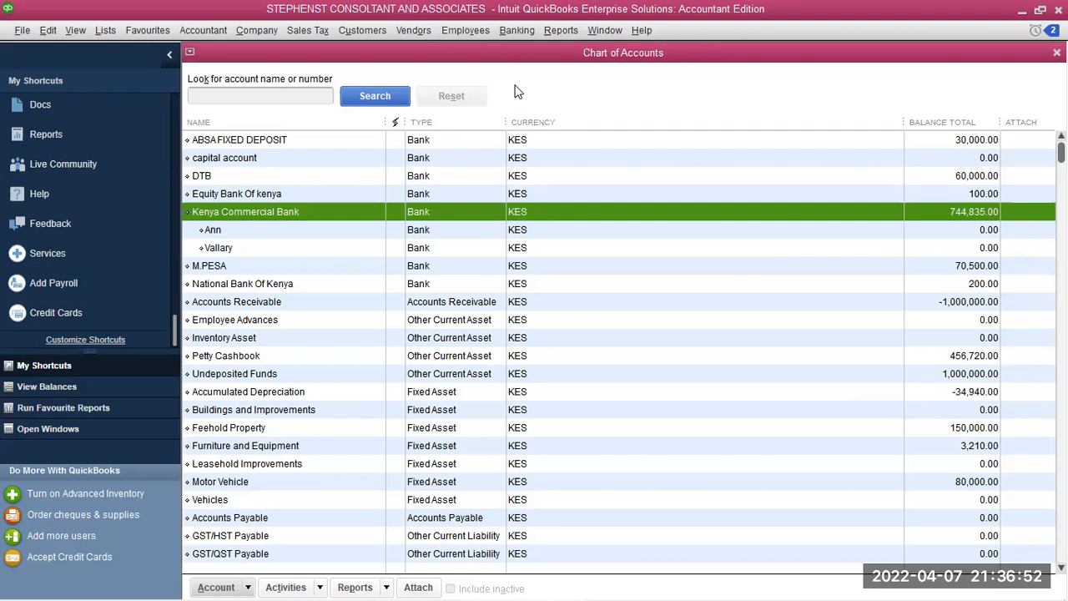
Open a new Transfer Funds form dated 03/22/2022
left_click(561, 30)
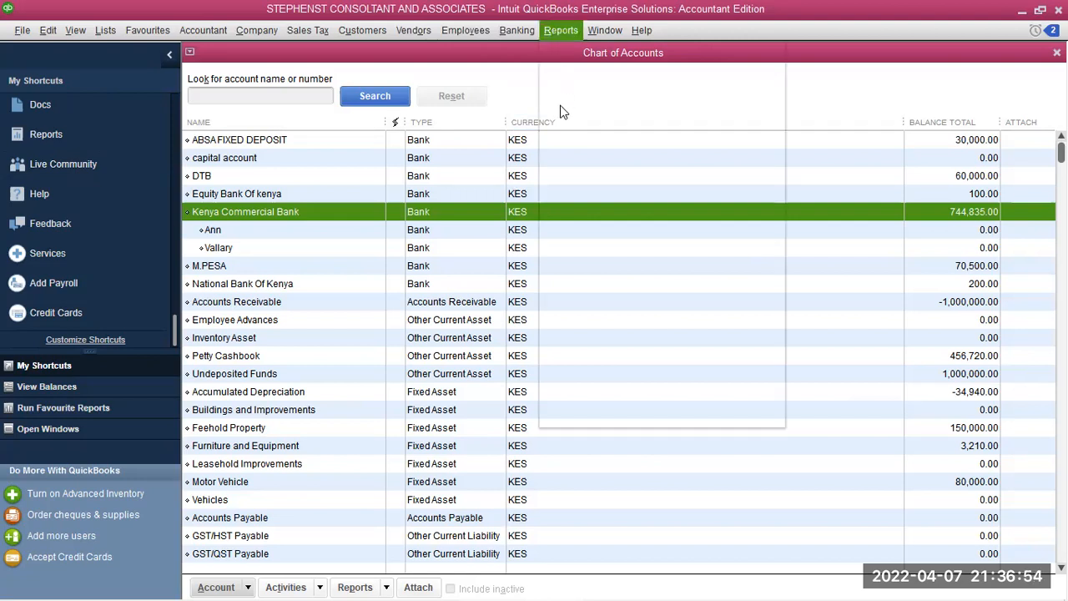
left_click(510, 34)
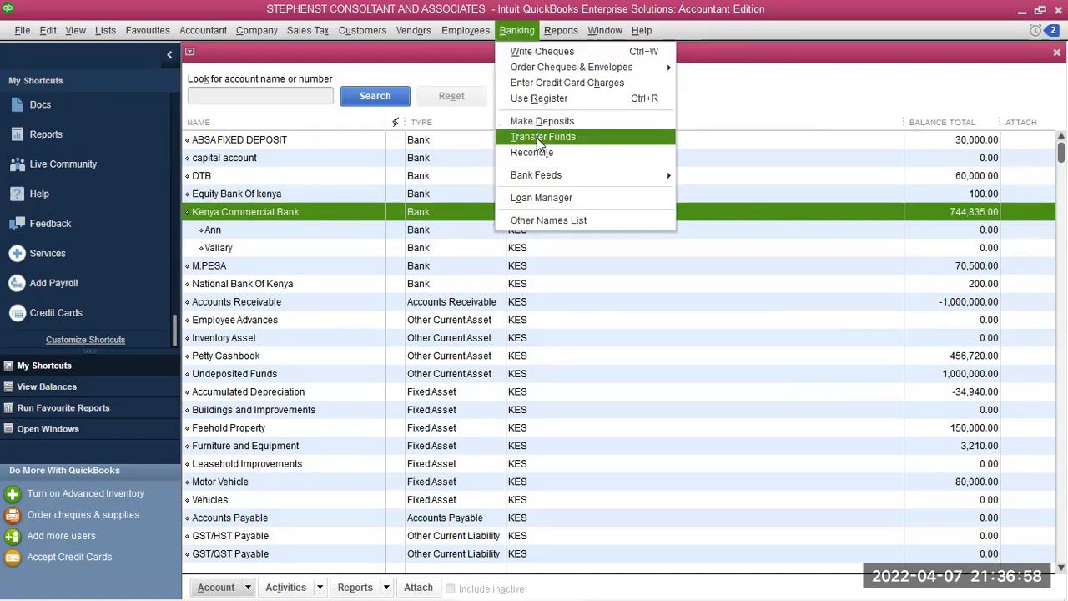
left_click(536, 137)
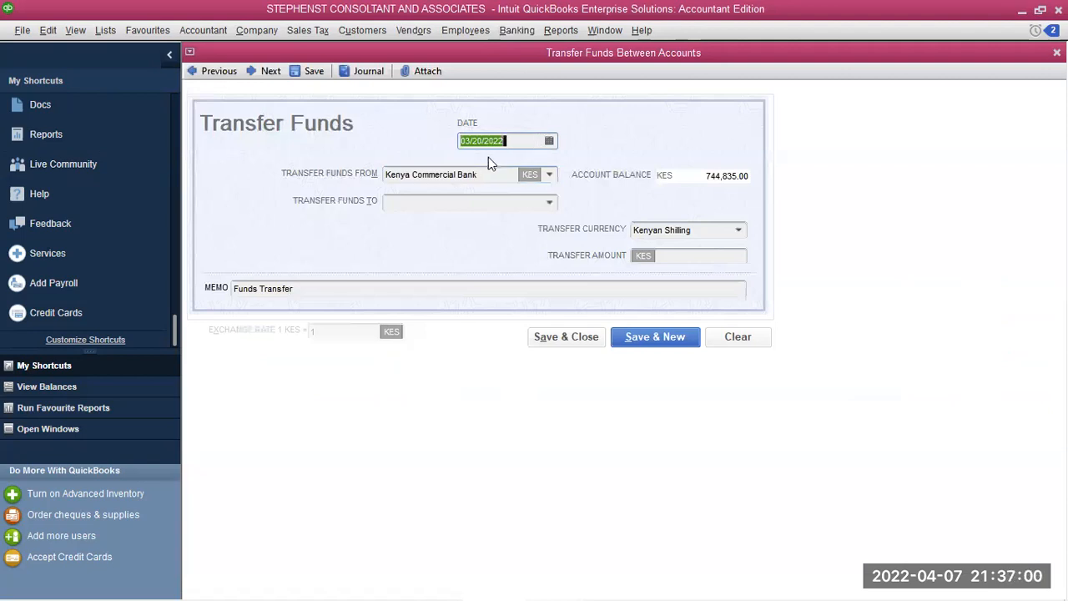
left_click(549, 142)
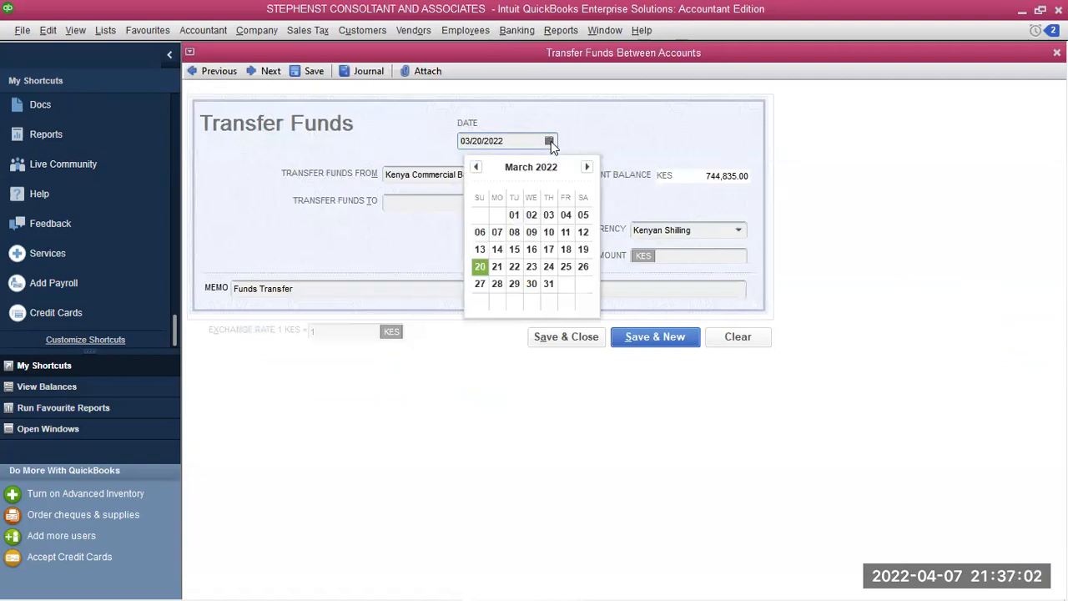
left_click(514, 266)
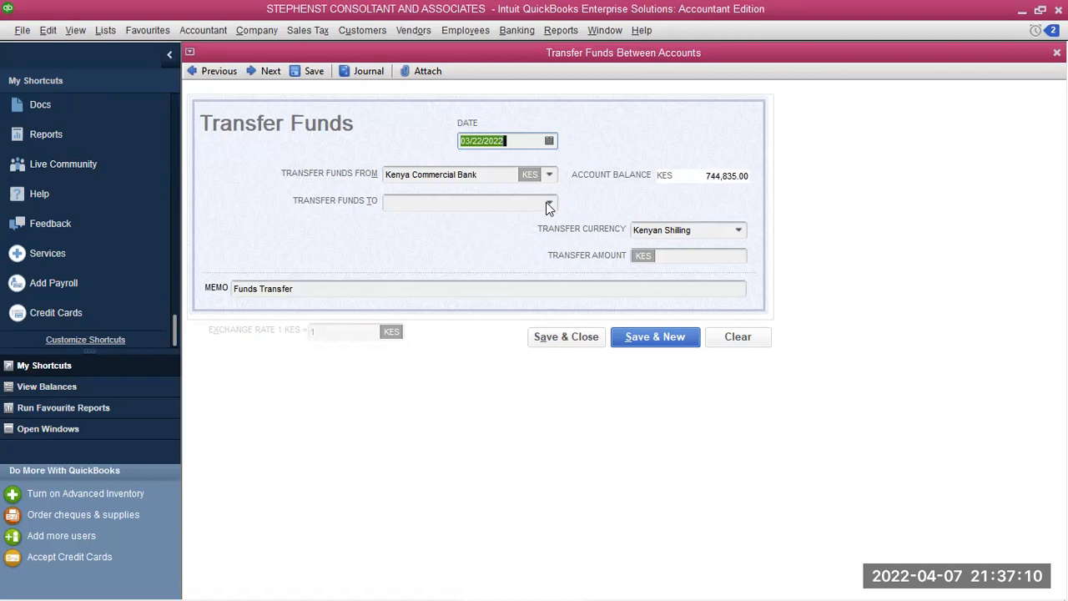
Transfer KES 144,835.00 from Kenya Commercial Bank to Equity Bank Of kenya and save
left_click(549, 205)
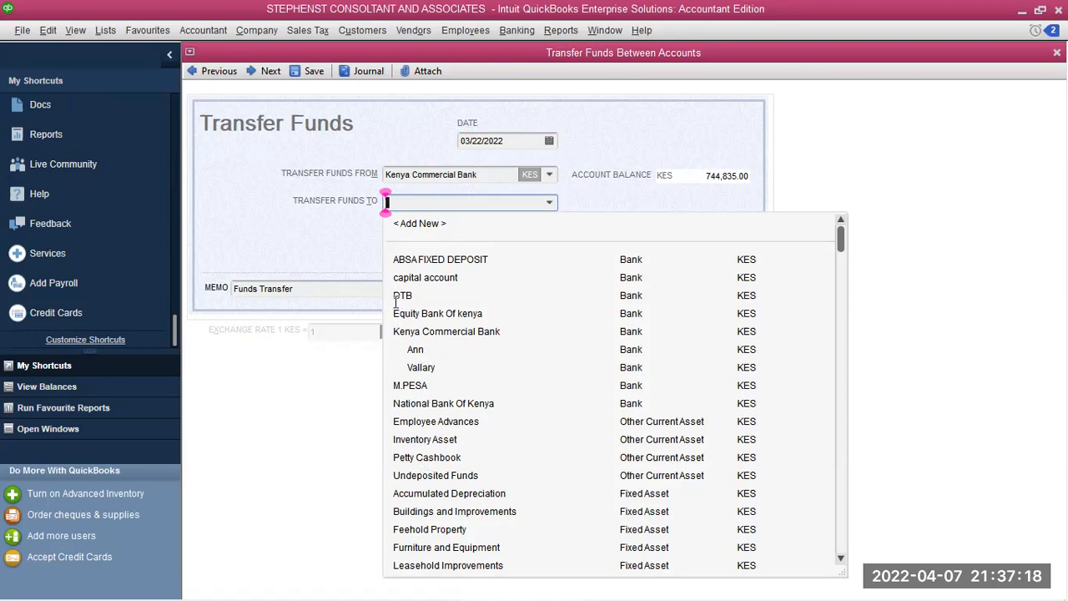
type("Equity Bank Of kenya")
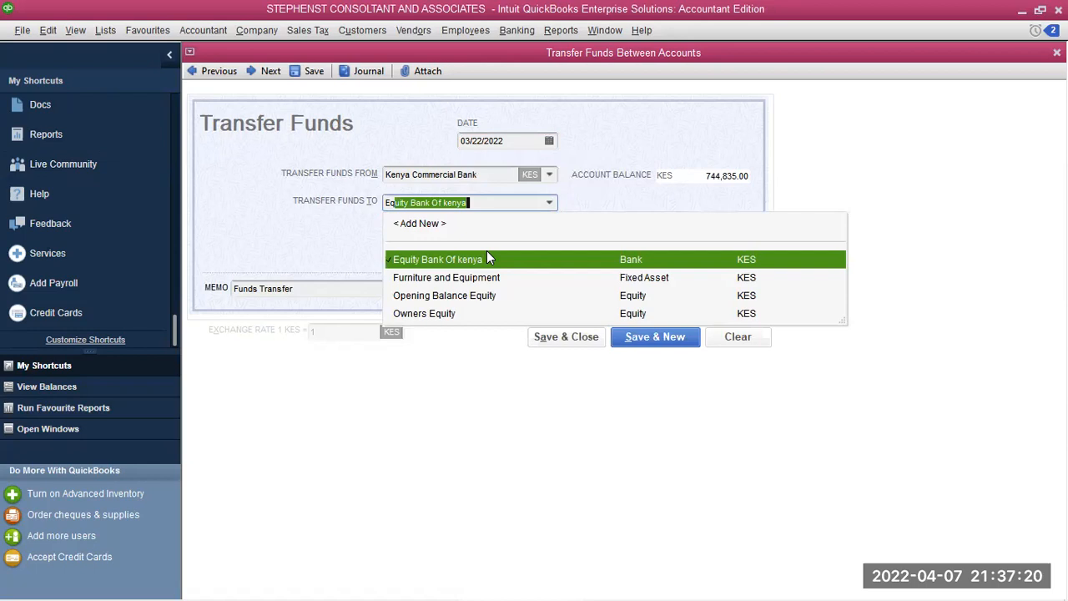
left_click(489, 255)
left_click(674, 256)
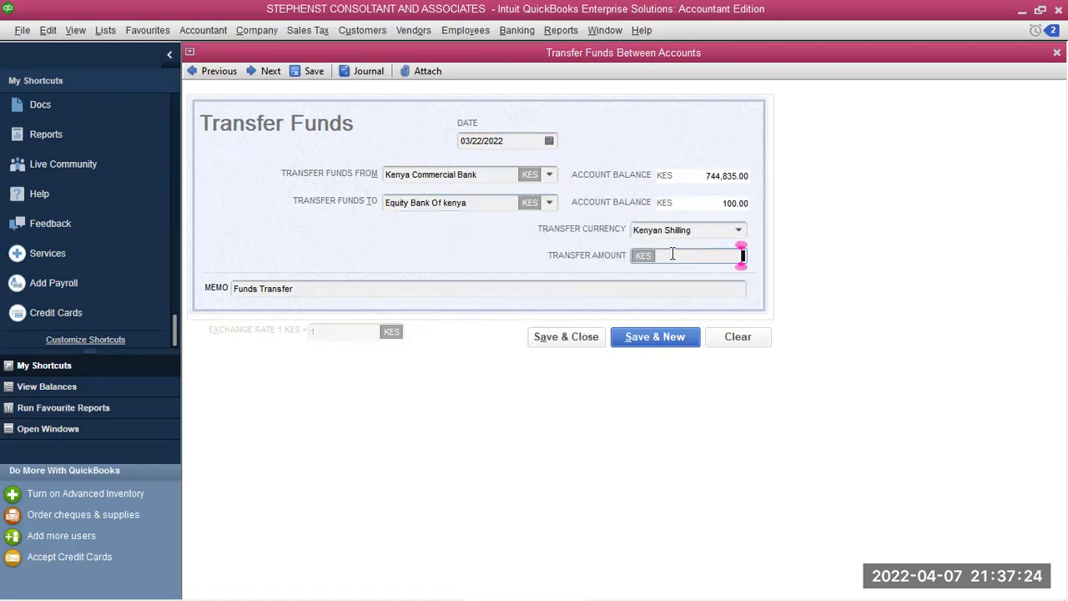
double_click(742, 256)
type("144835")
key("shift+Left")
left_click(560, 336)
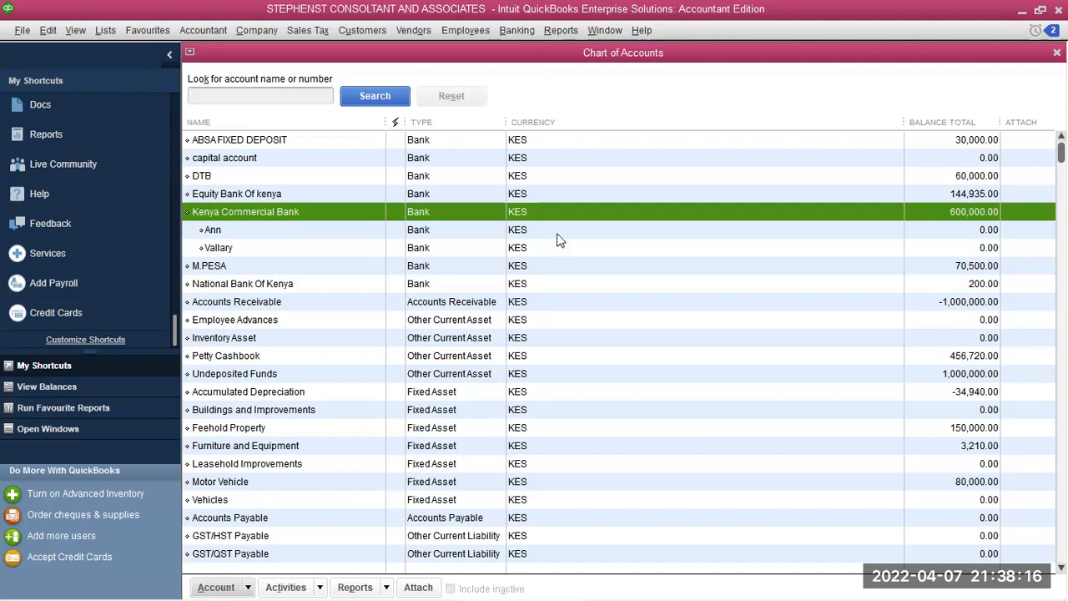
Start a new bank deposit into Kenya Commercial Bank with no pending payments added
left_click(512, 33)
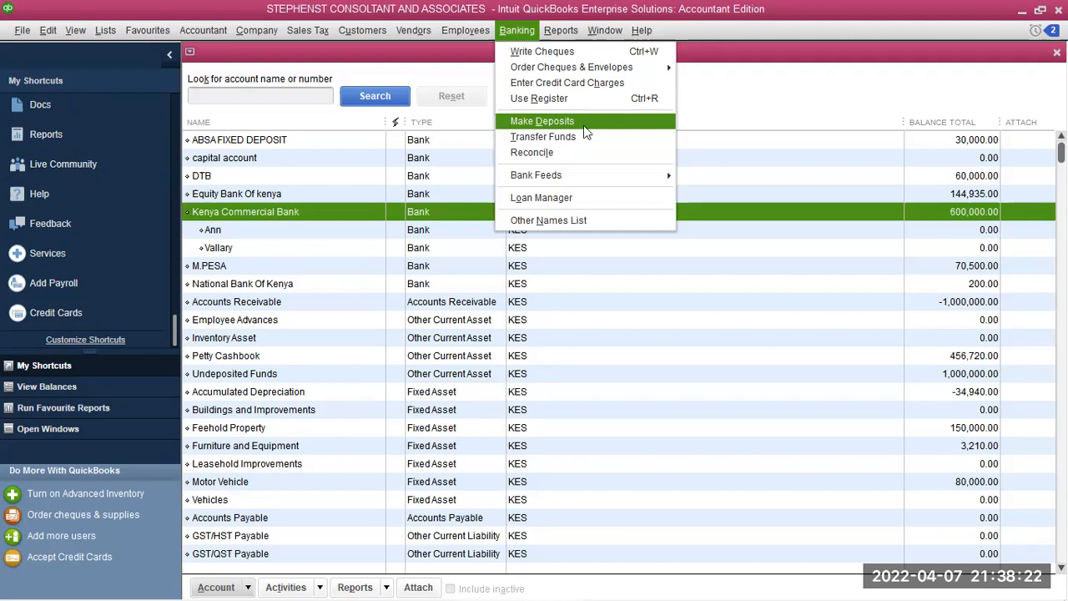
left_click(551, 120)
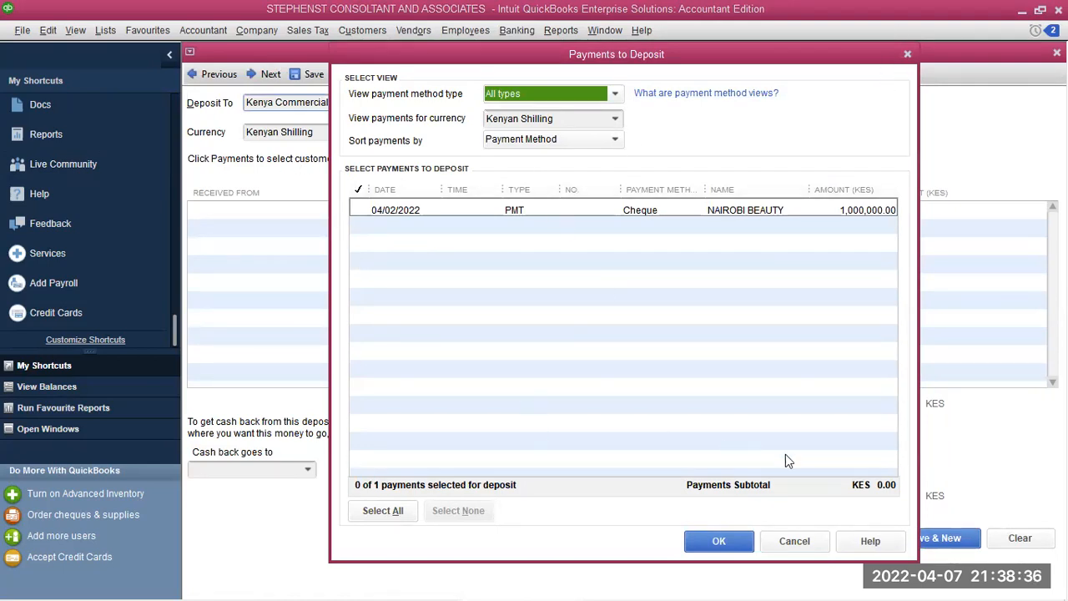
left_click(794, 540)
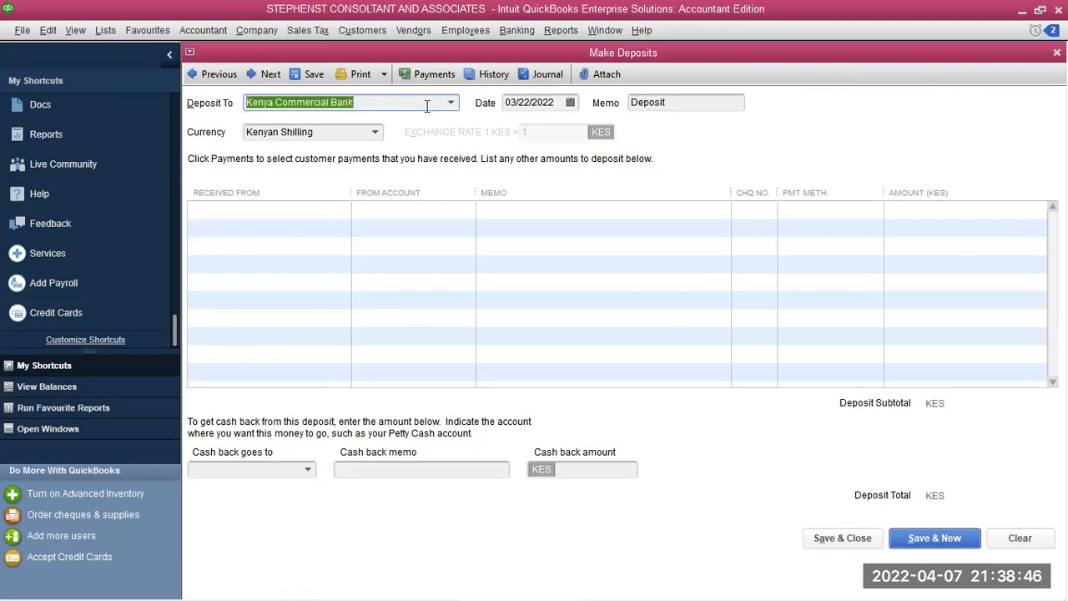
Date the deposit 03/24/2022, keep Kenyan Shilling as currency, and begin the first line's payer
left_click(569, 102)
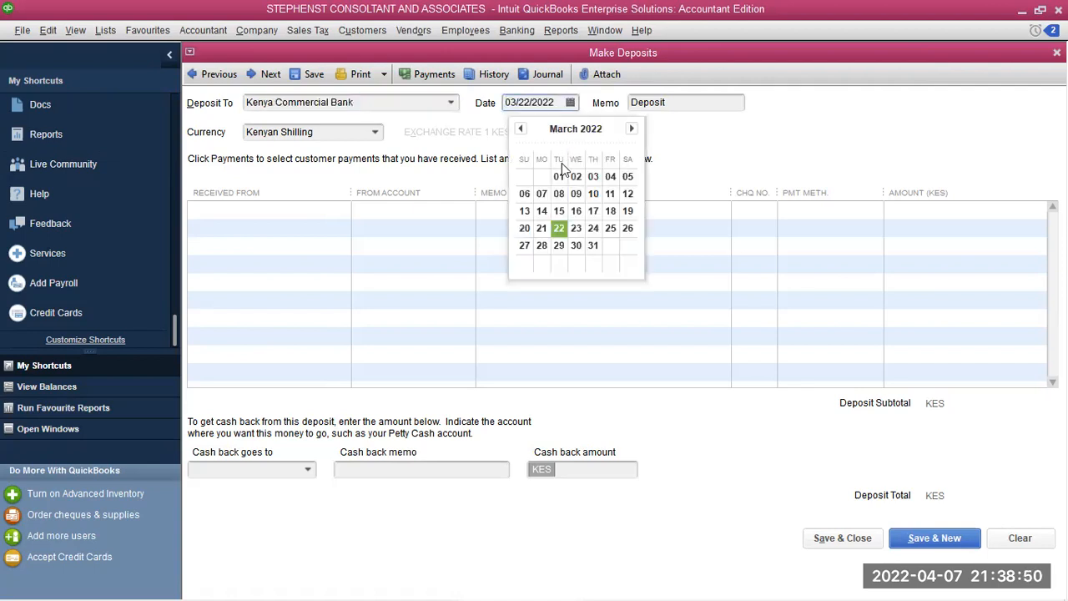
left_click(594, 230)
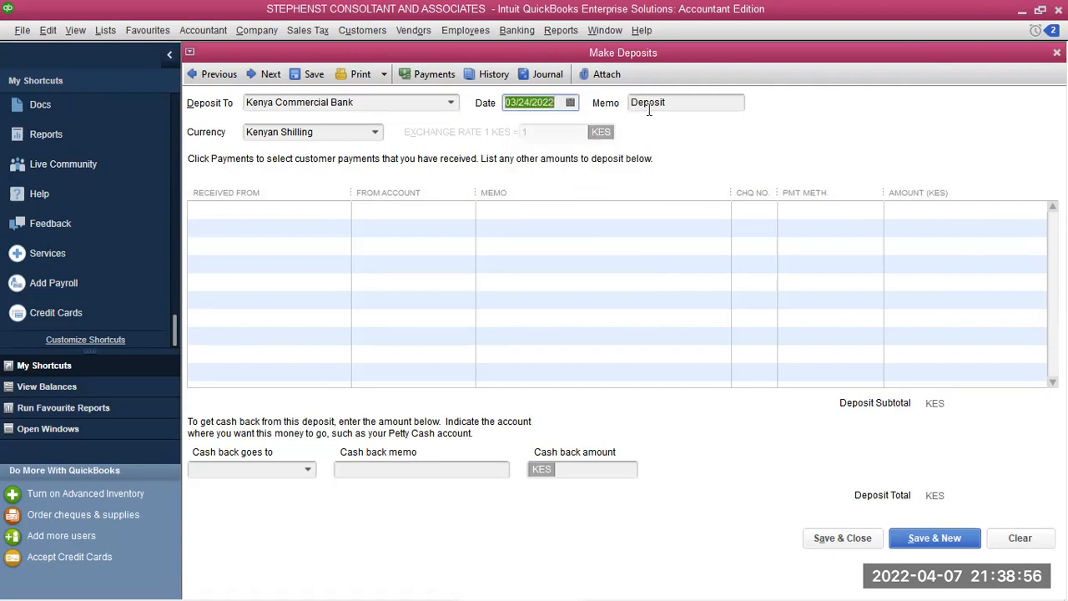
left_click(375, 134)
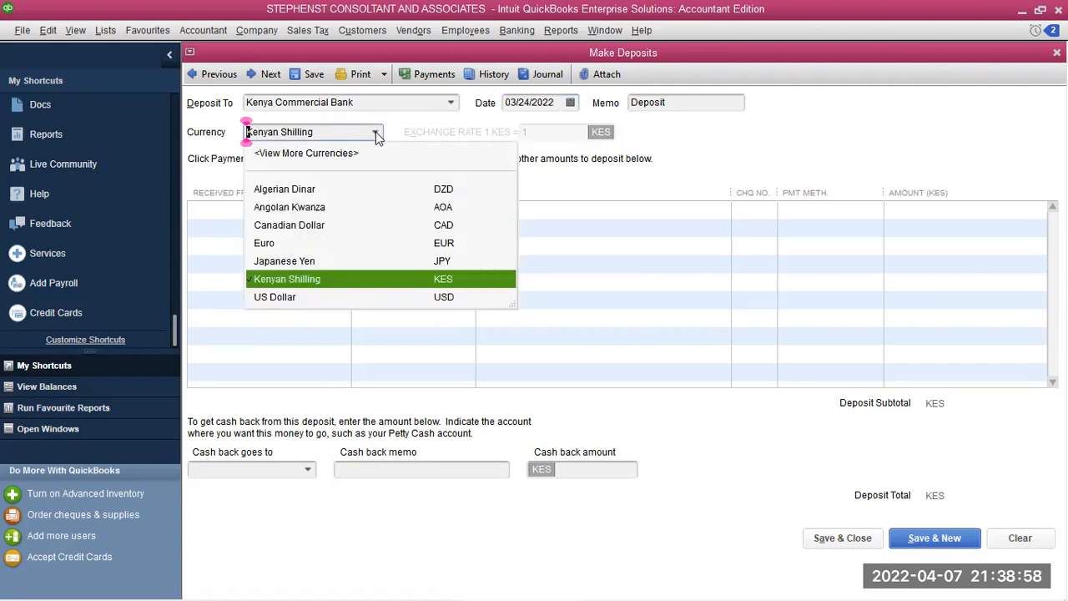
left_click(325, 280)
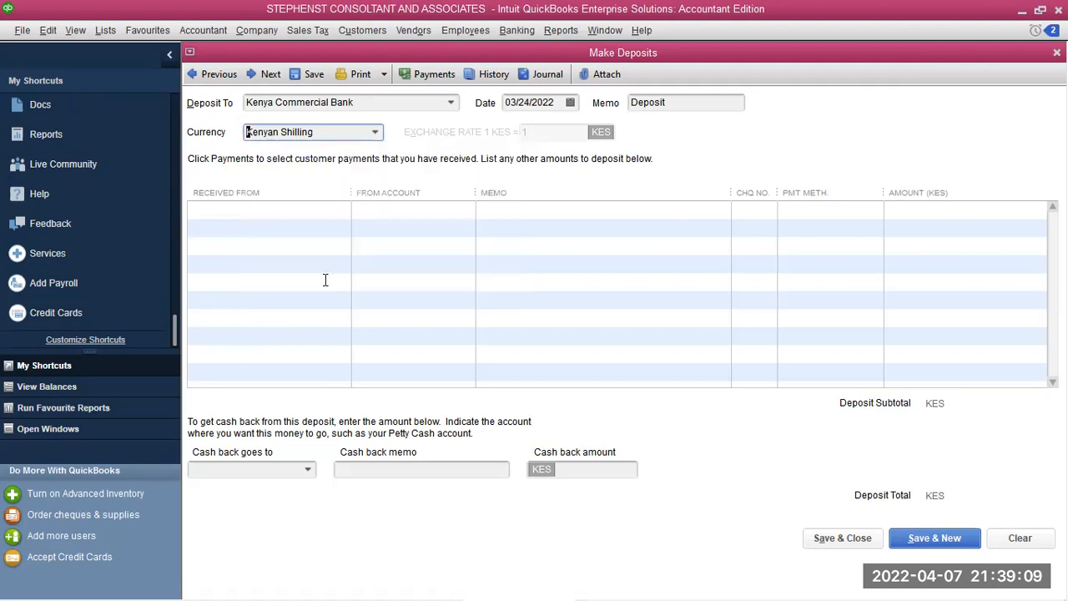
left_click(228, 208)
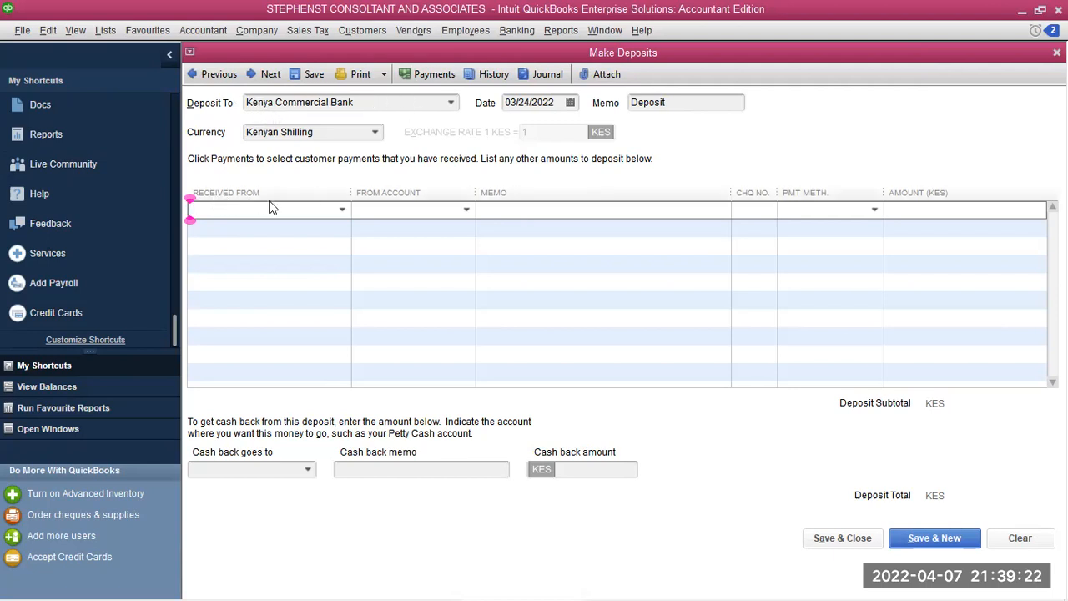
left_click(342, 211)
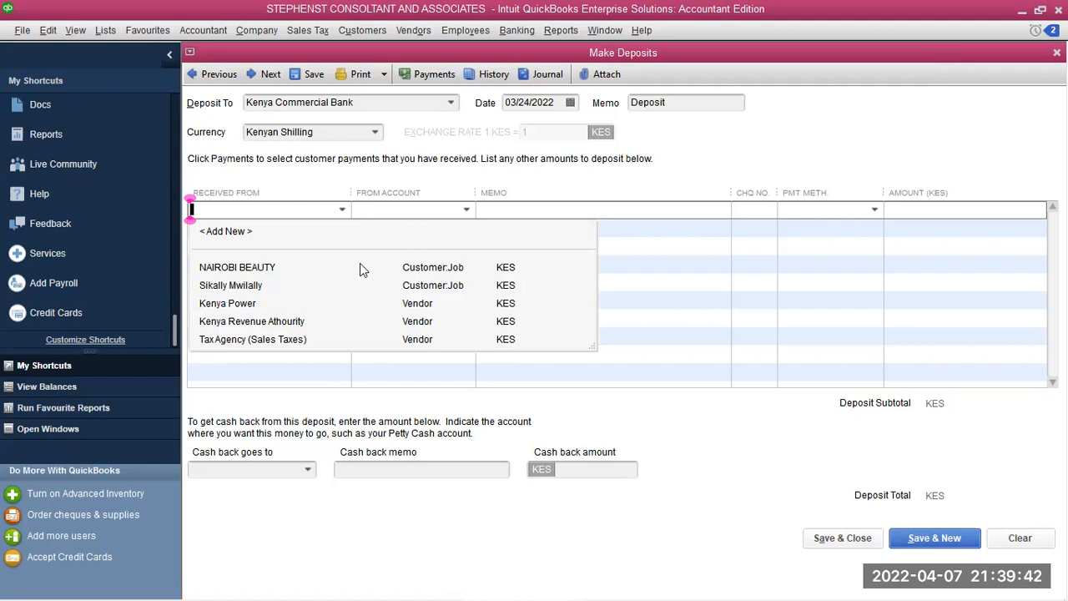
Fill the first line: payer NAIROBI BEAUTY, from National Bank Of Kenya, memo 'Inter Bank Transfer'
left_click(242, 268)
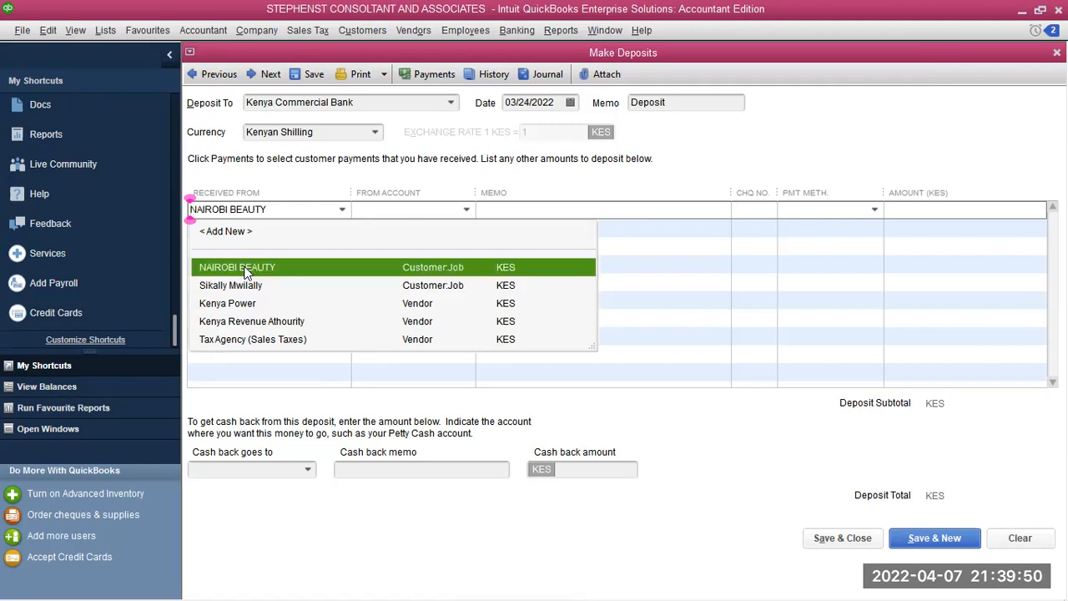
left_click(467, 209)
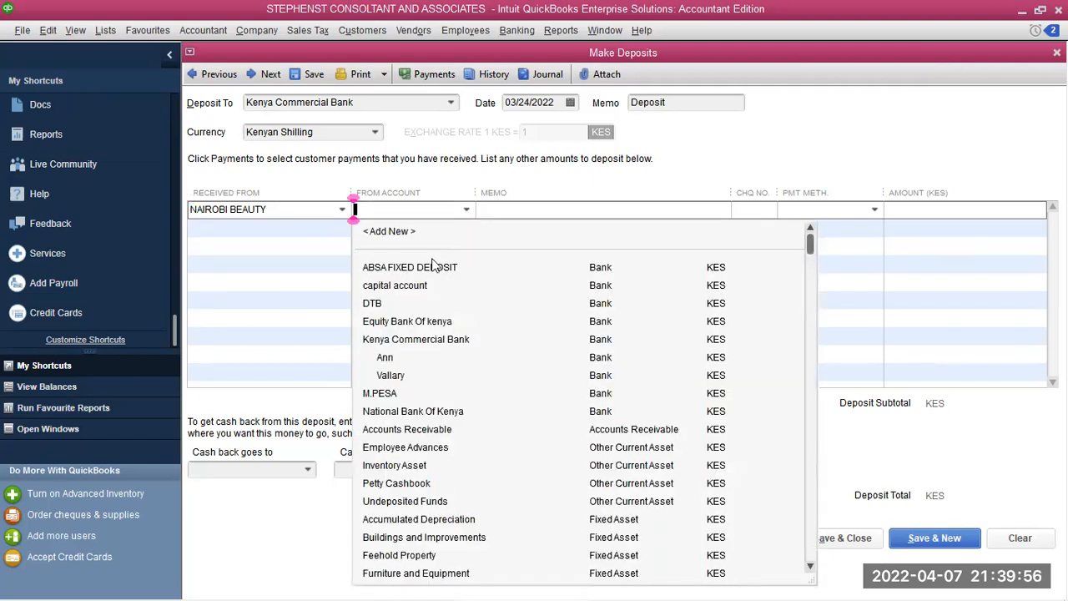
left_click(394, 417)
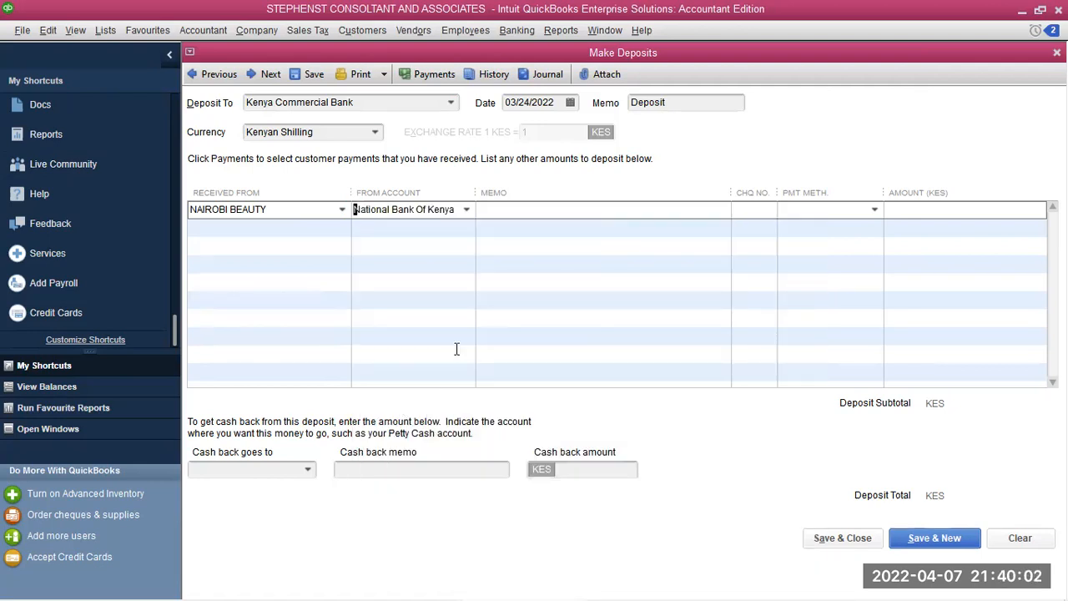
left_click(511, 207)
type("bak")
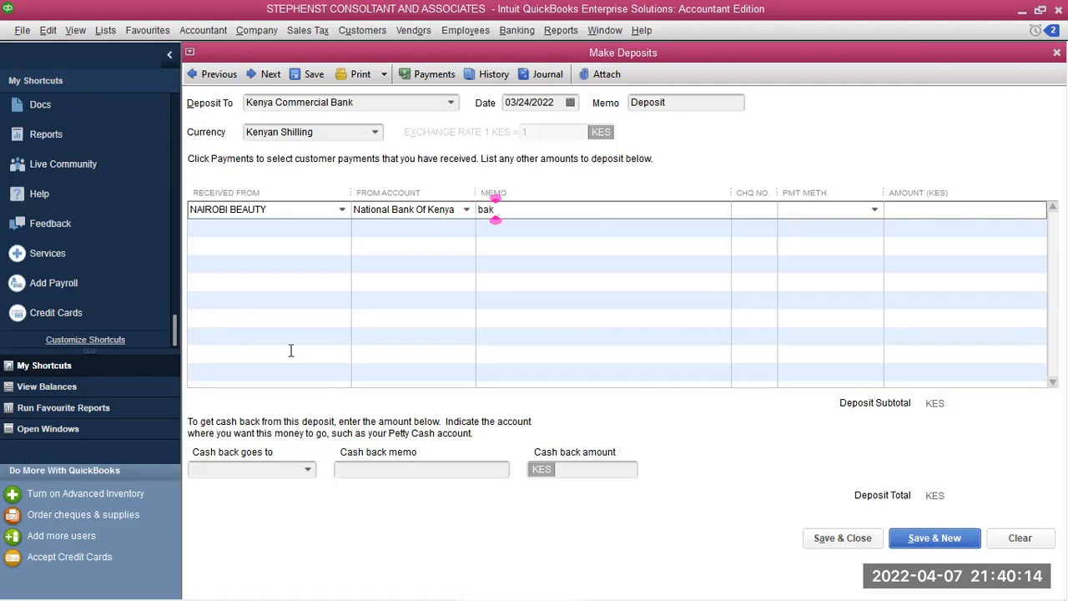
key("BackSpace")
key("BackSpace")
key("BackSpace")
type("Bank depsit")
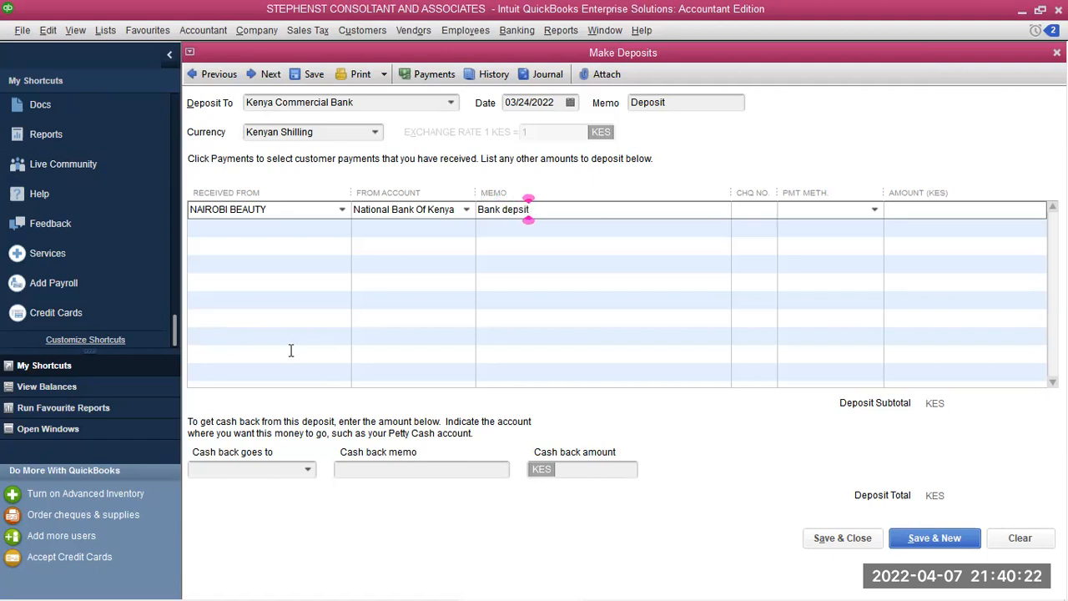
key("BackSpace")
key("BackSpace")
key("BackSpace")
key("BackSpace")
key("BackSpace")
key("BackSpace")
key("BackSpace")
key("BackSpace")
key("BackSpace")
key("BackSpace")
key("BackSpace")
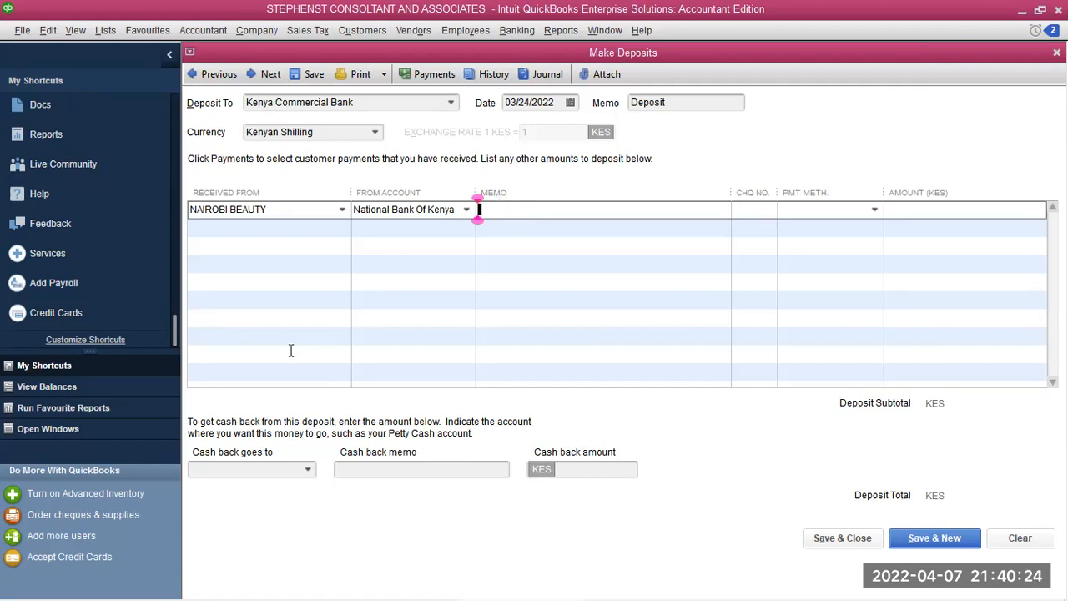
type("Inter Bam")
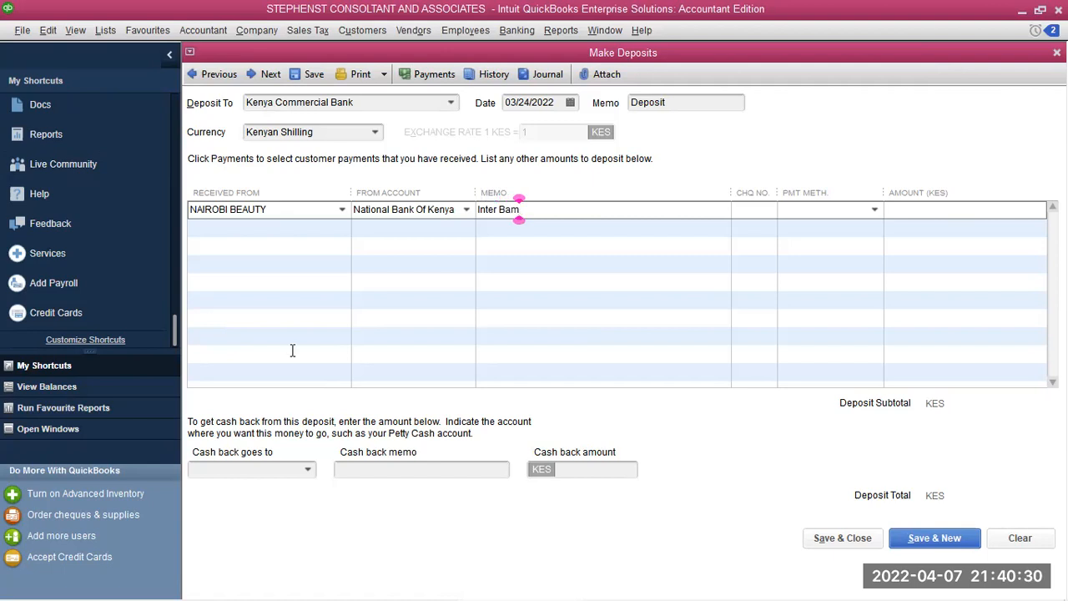
key("BackSpace")
type("nk Tran")
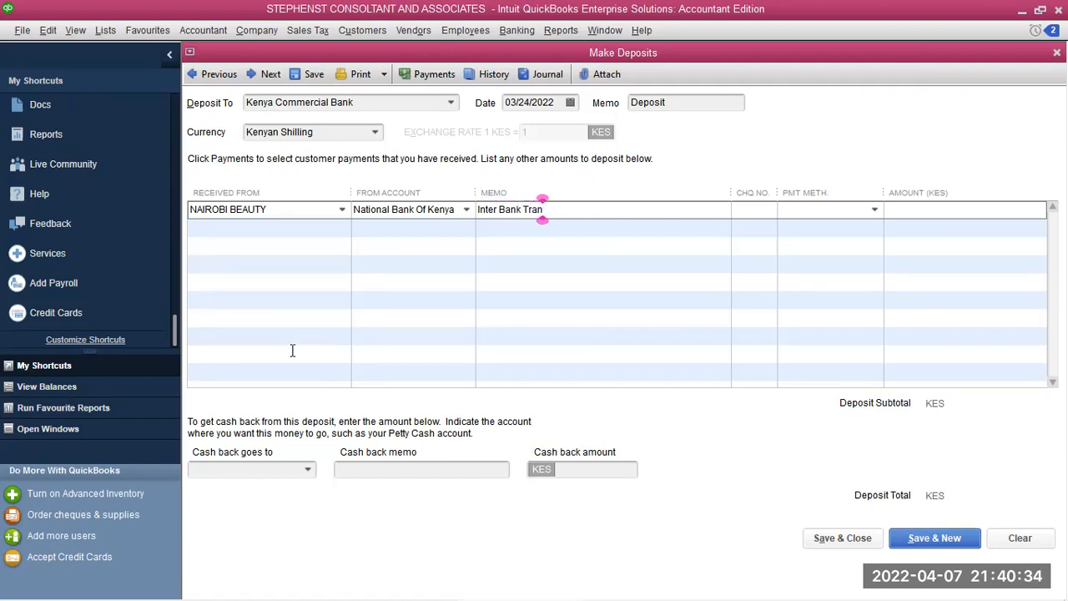
type("sfer")
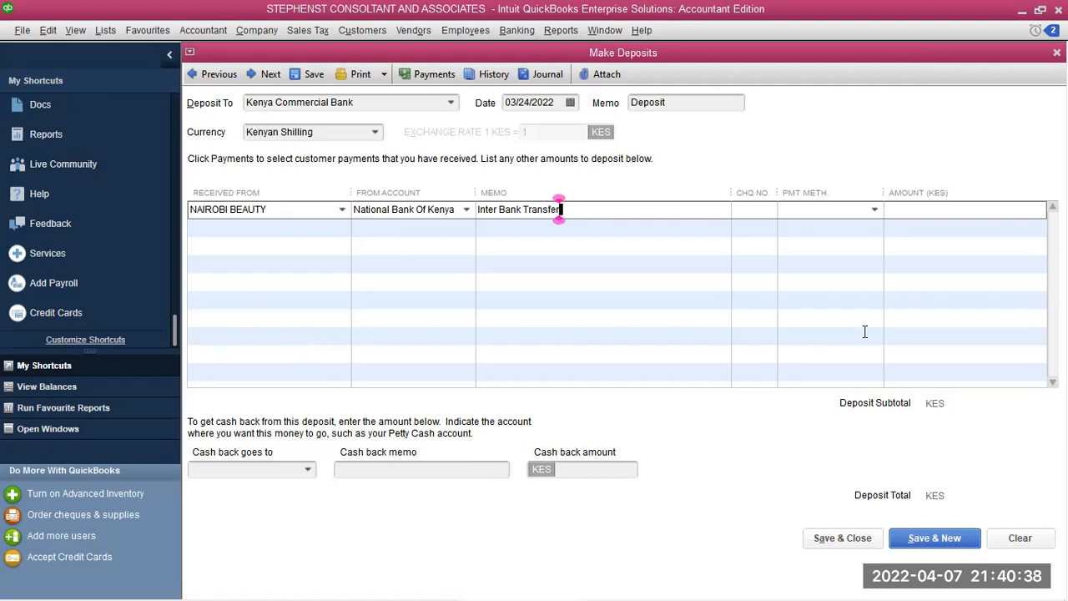
Set the line's payment method to Cheque and its amount to 100000
left_click(830, 216)
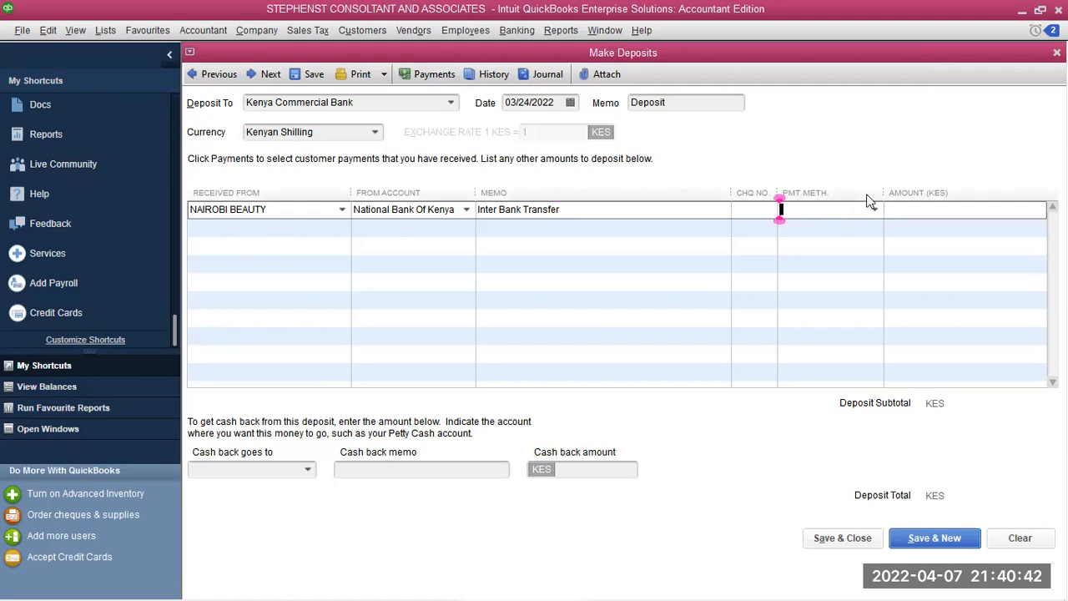
left_click(876, 214)
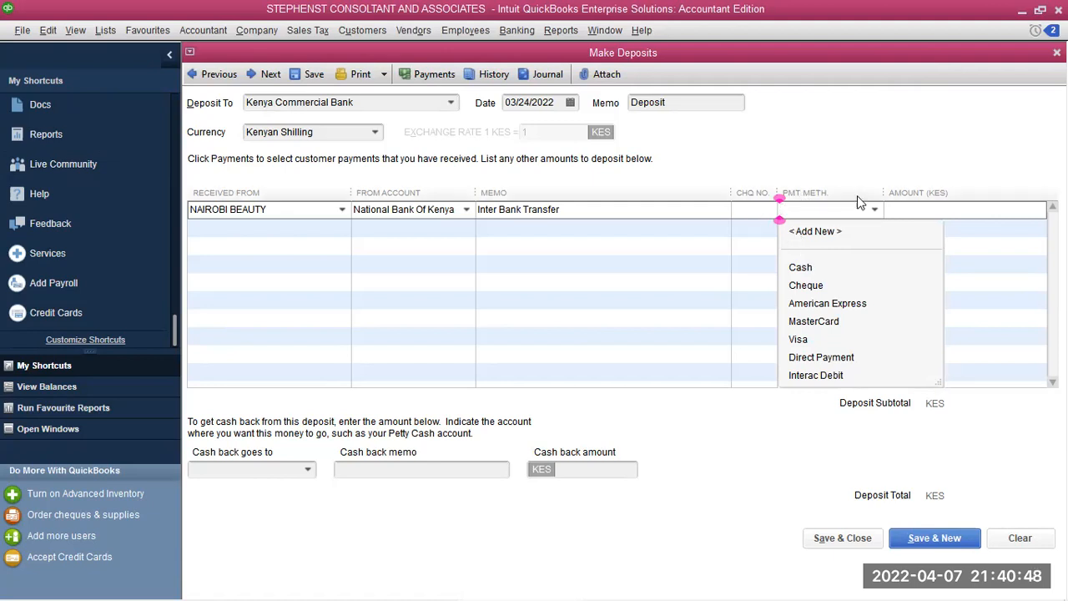
left_click(811, 285)
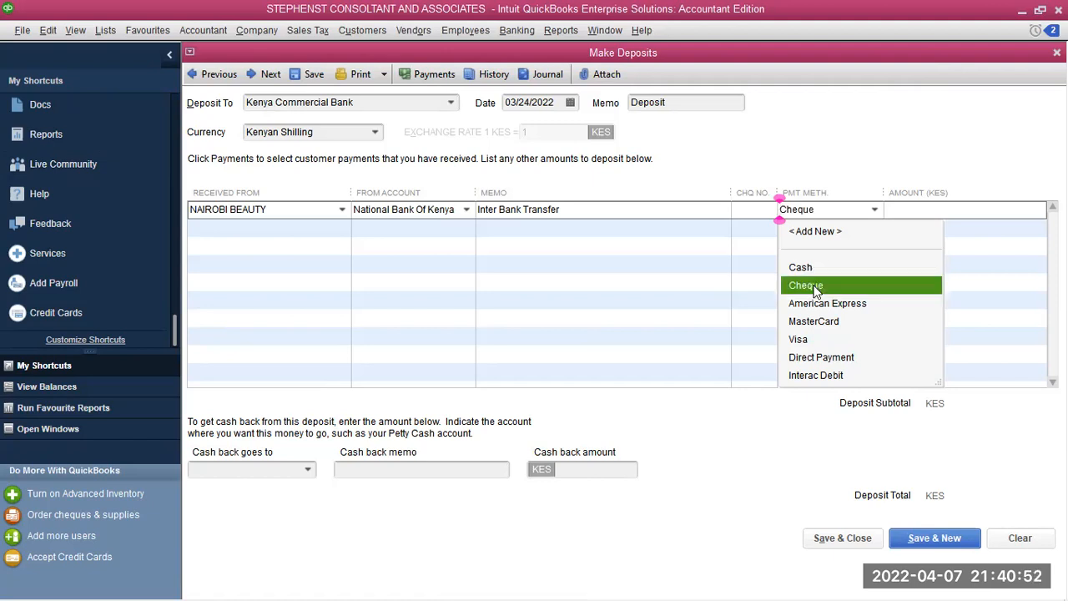
left_click(909, 208)
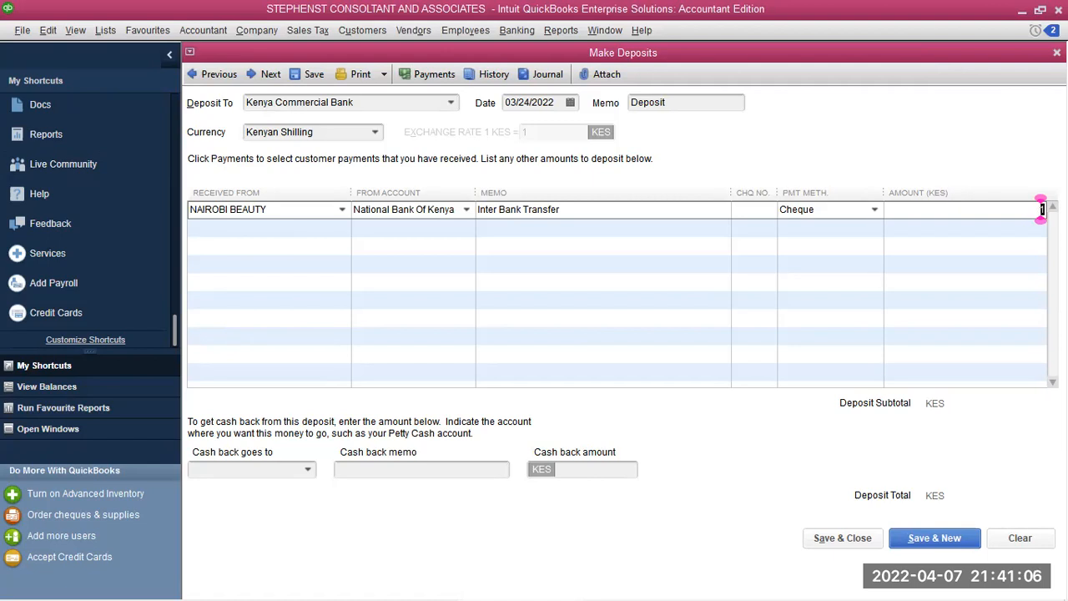
type("00000")
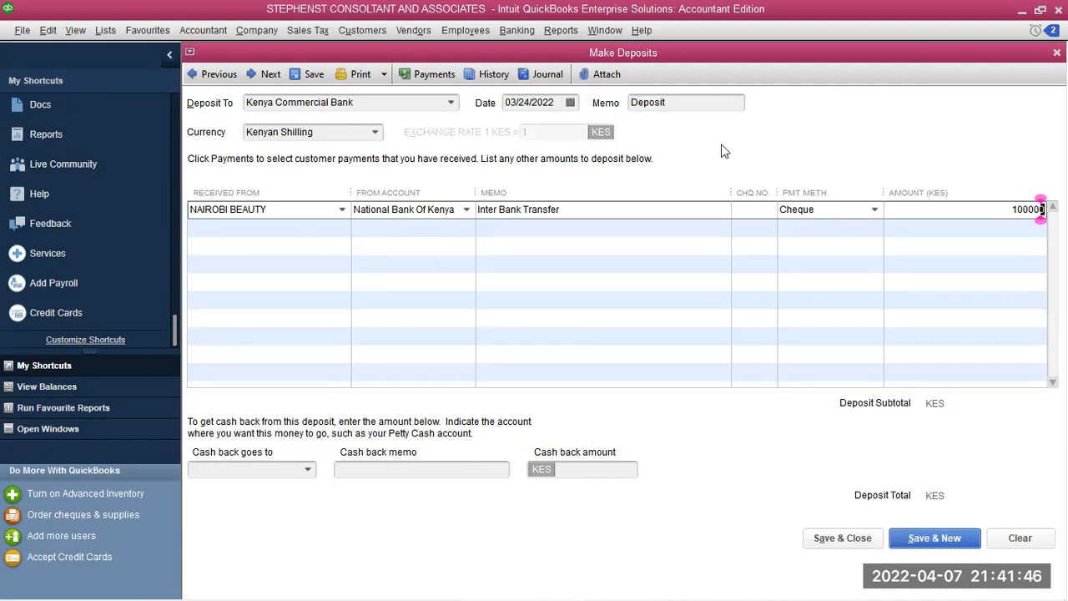
Save the deposit, then add NAIROBI BEAUTY's pending 1,000,000.00 payment to a new deposit
left_click(931, 537)
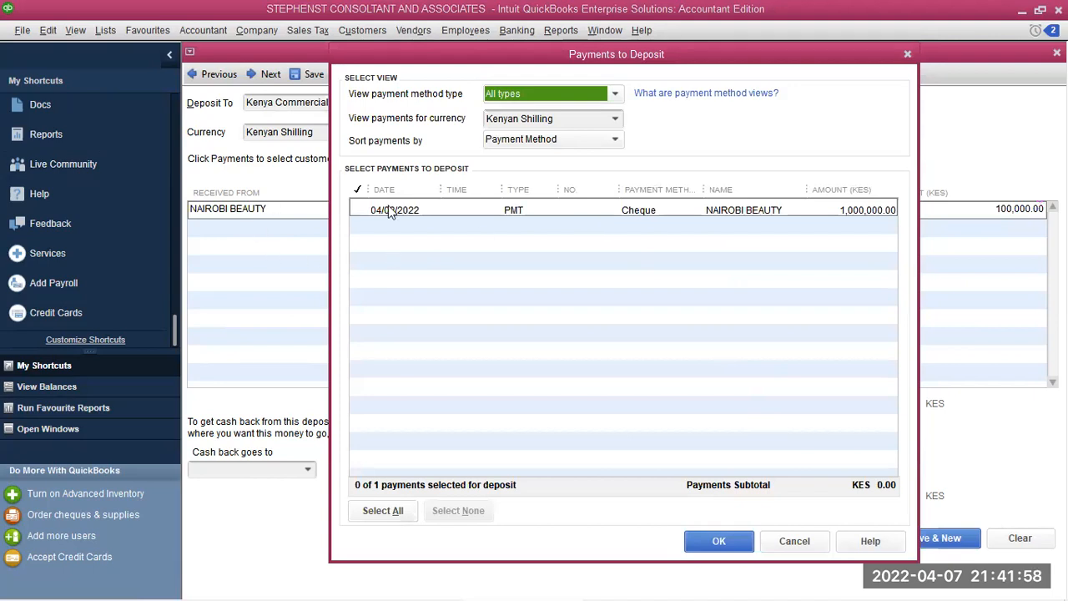
left_click(359, 209)
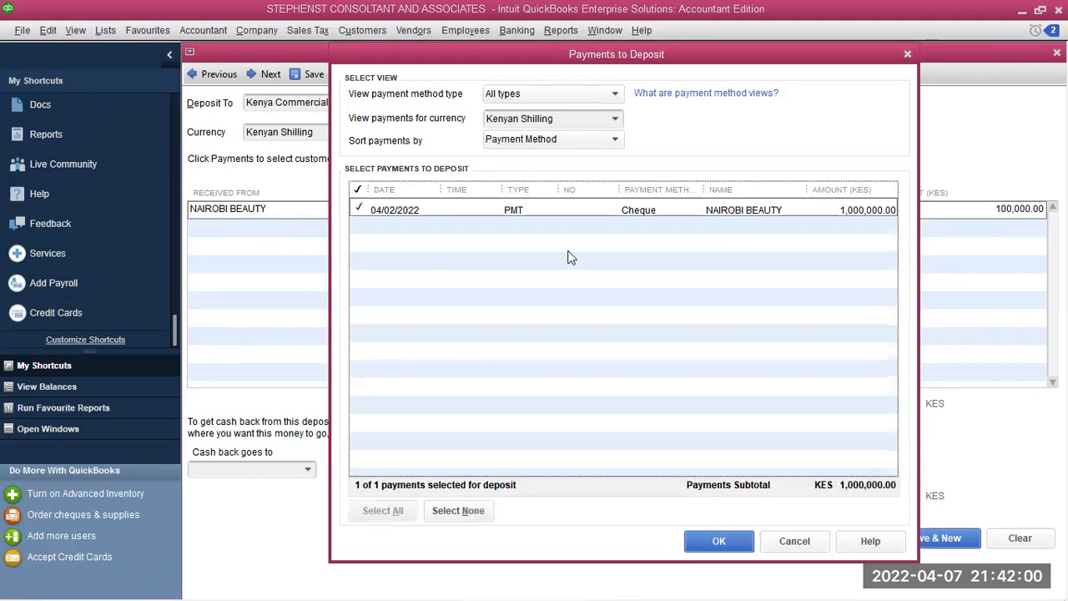
left_click(716, 542)
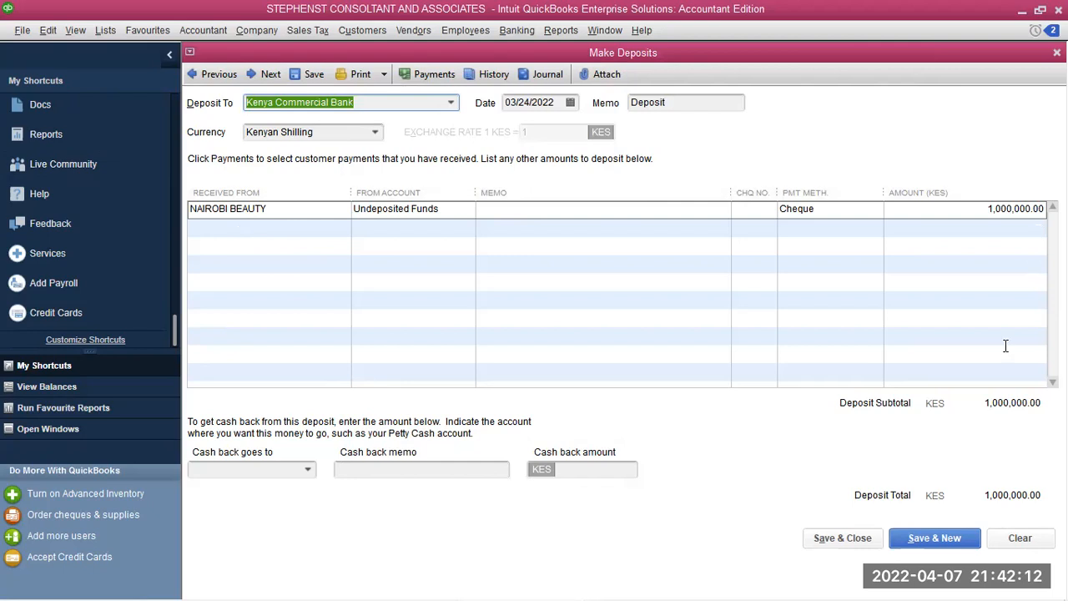
Save the 1,000,000.00 deposit and start a new one into ABSA FIXED DEPOSIT dated 03/25/2022
left_click(907, 538)
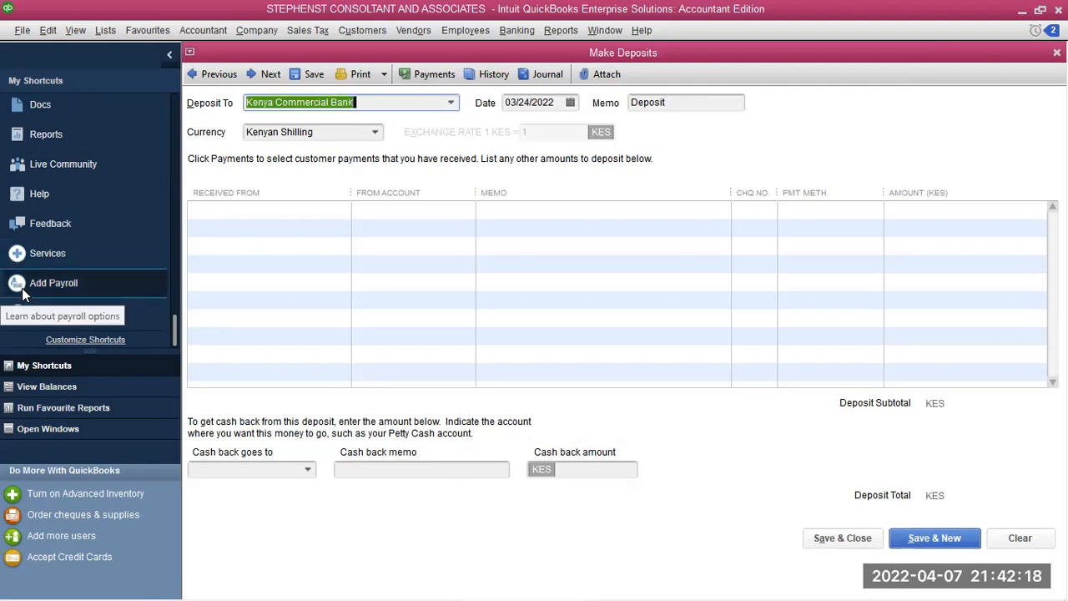
left_click(565, 103)
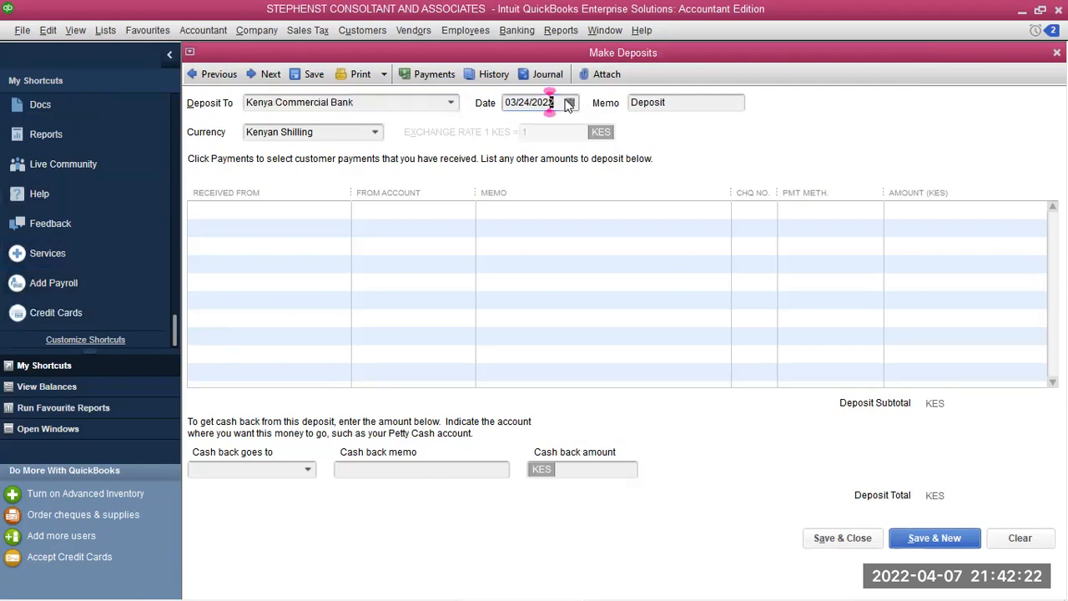
left_click(571, 102)
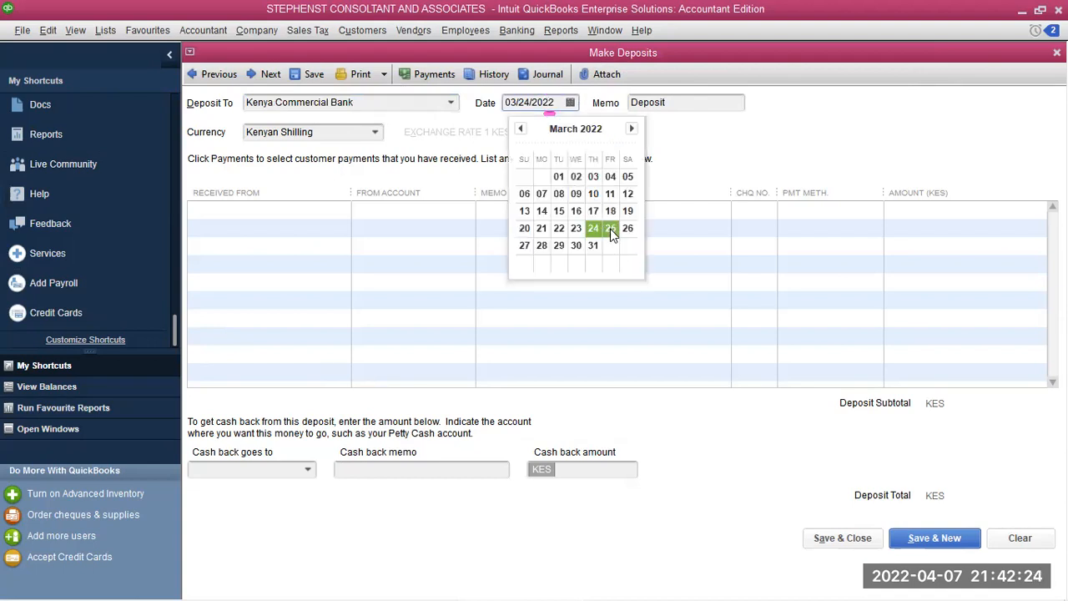
left_click(609, 229)
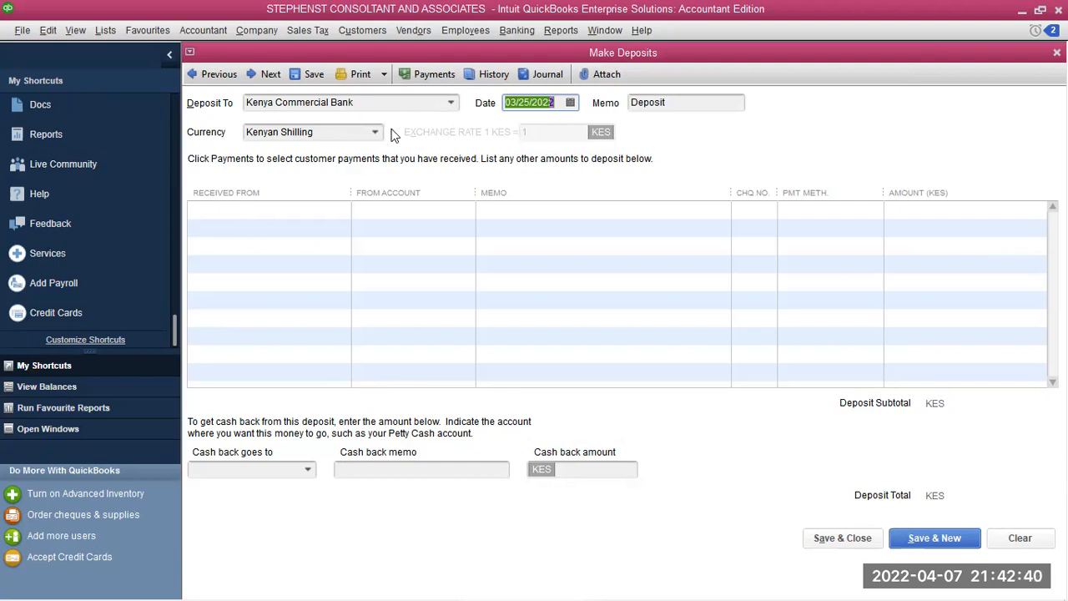
left_click(451, 102)
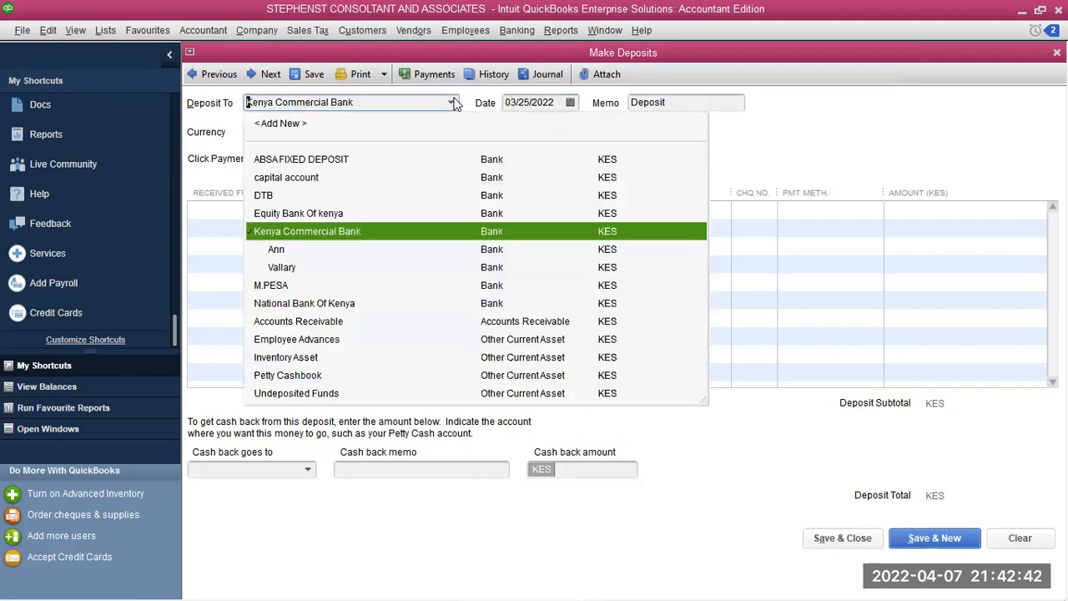
left_click(290, 159)
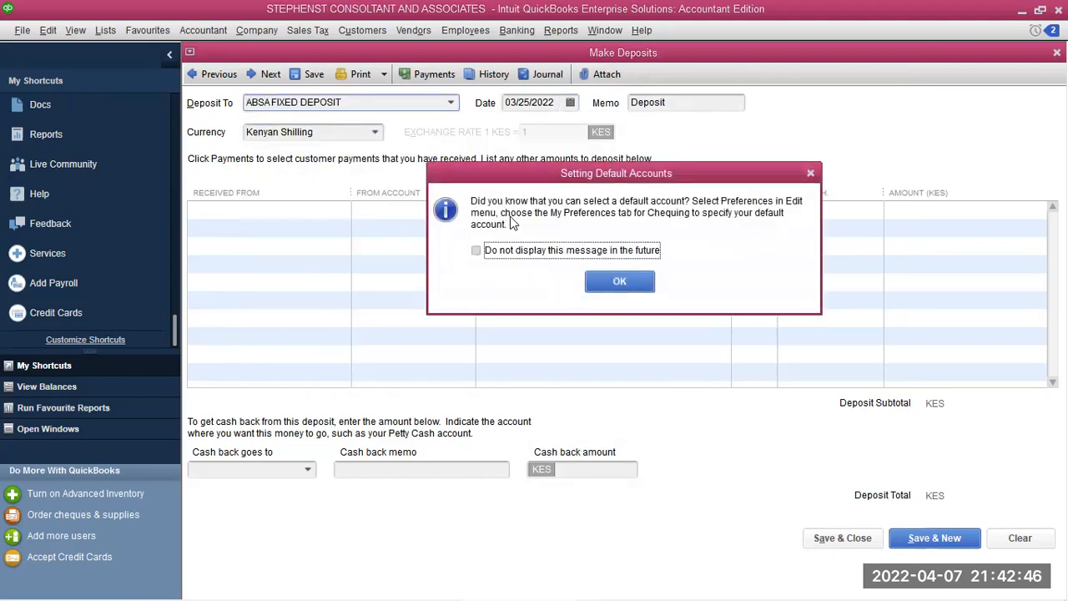
left_click(617, 282)
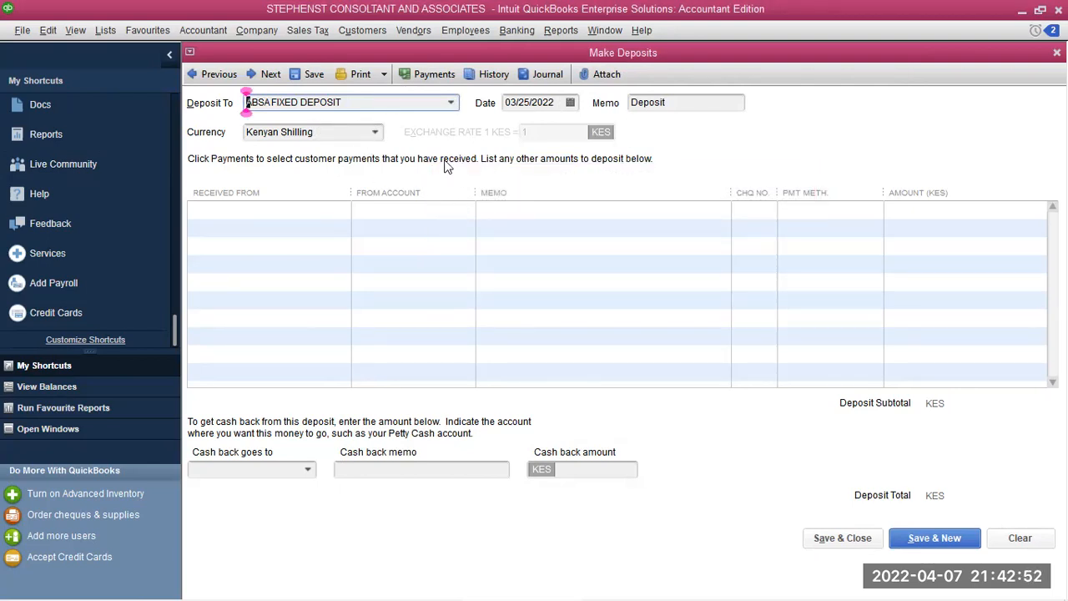
Add a line from the second customer via Equity Bank Of kenya, memo 'Bank deposit', Cheque, 50000
left_click(245, 209)
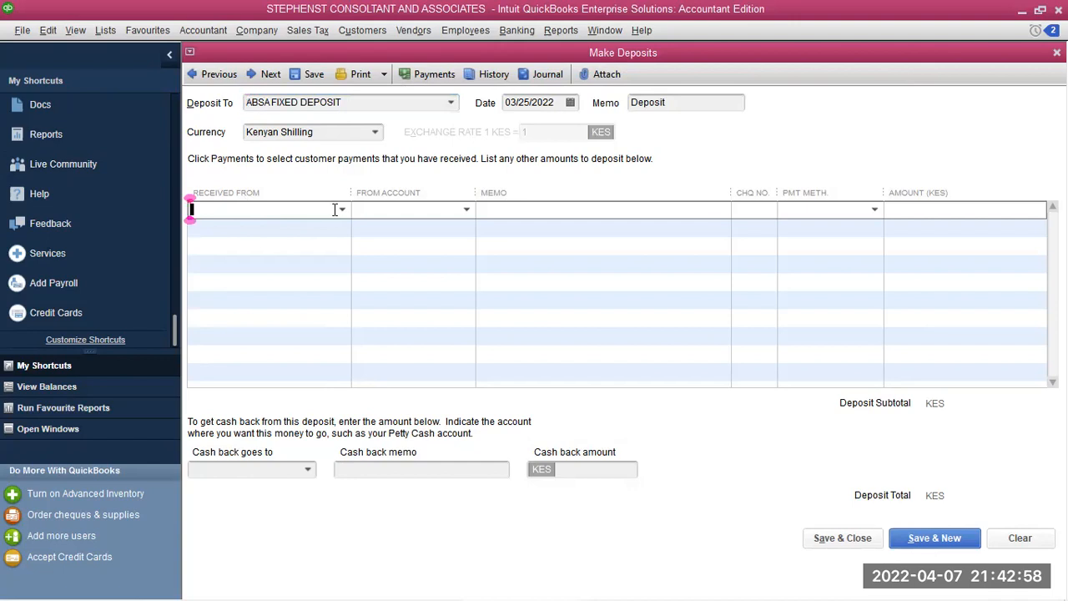
left_click(342, 209)
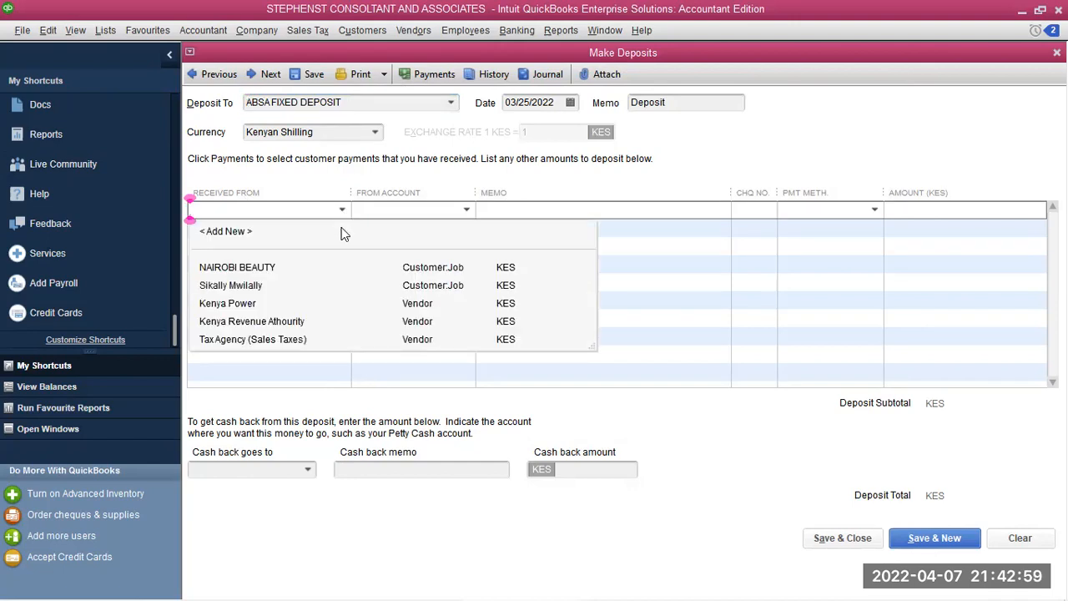
left_click(236, 285)
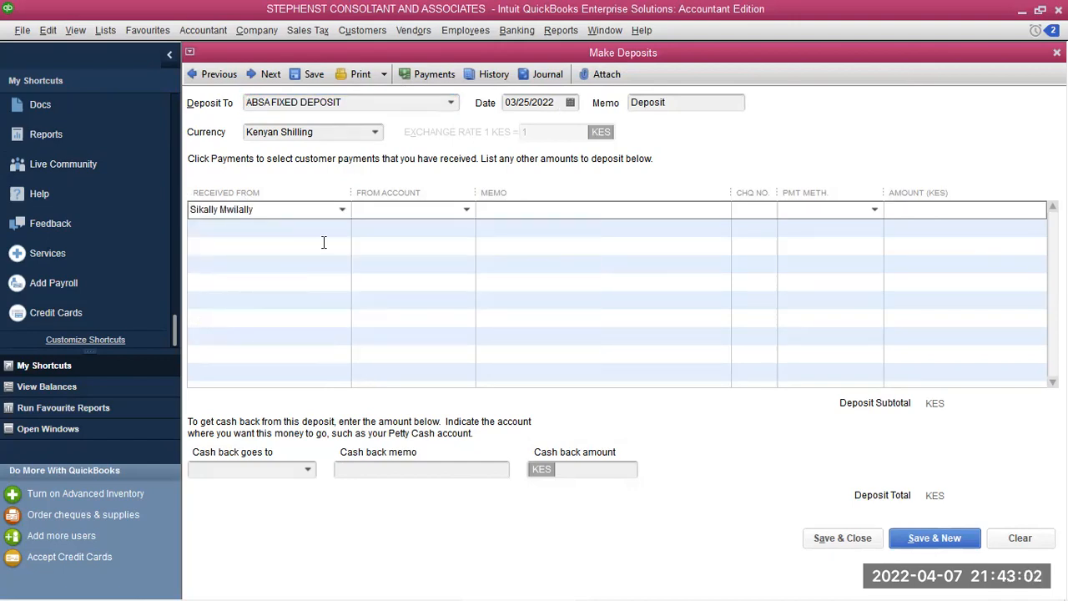
left_click(464, 210)
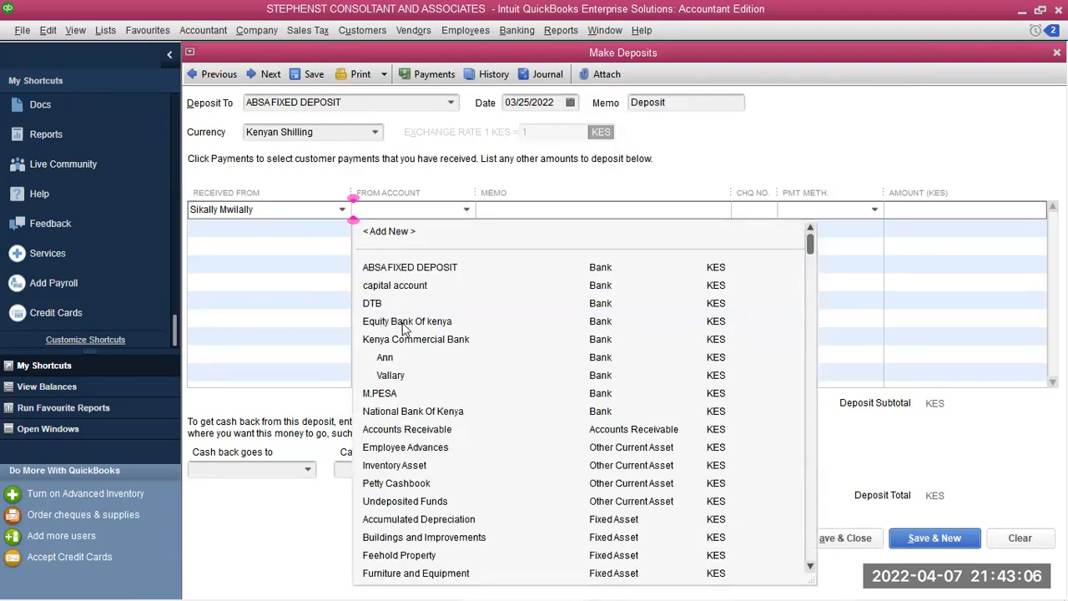
left_click(393, 322)
left_click(500, 215)
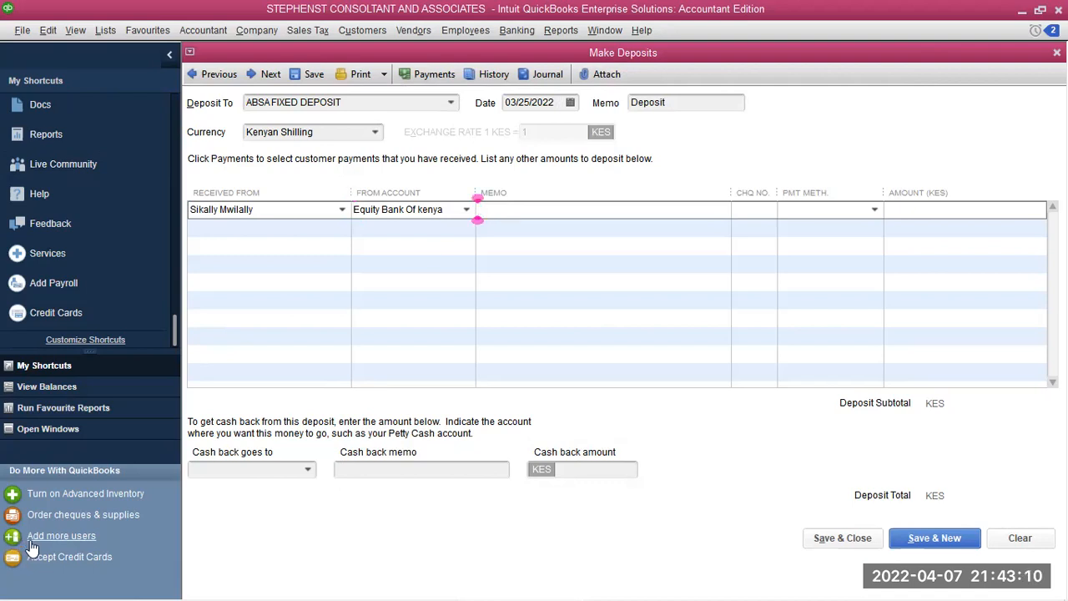
type("Bank d")
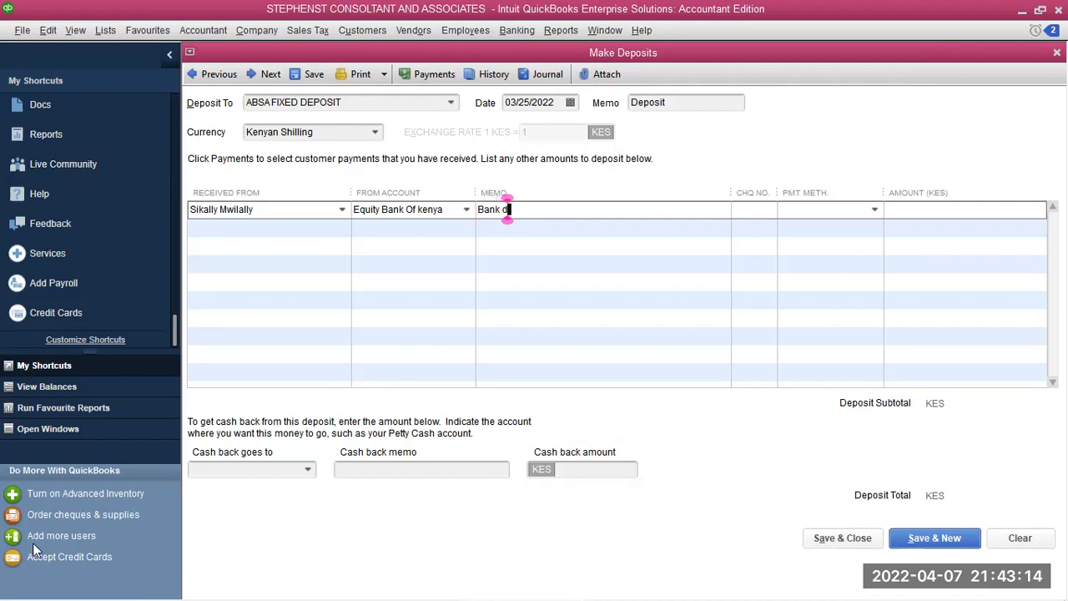
type("eposit")
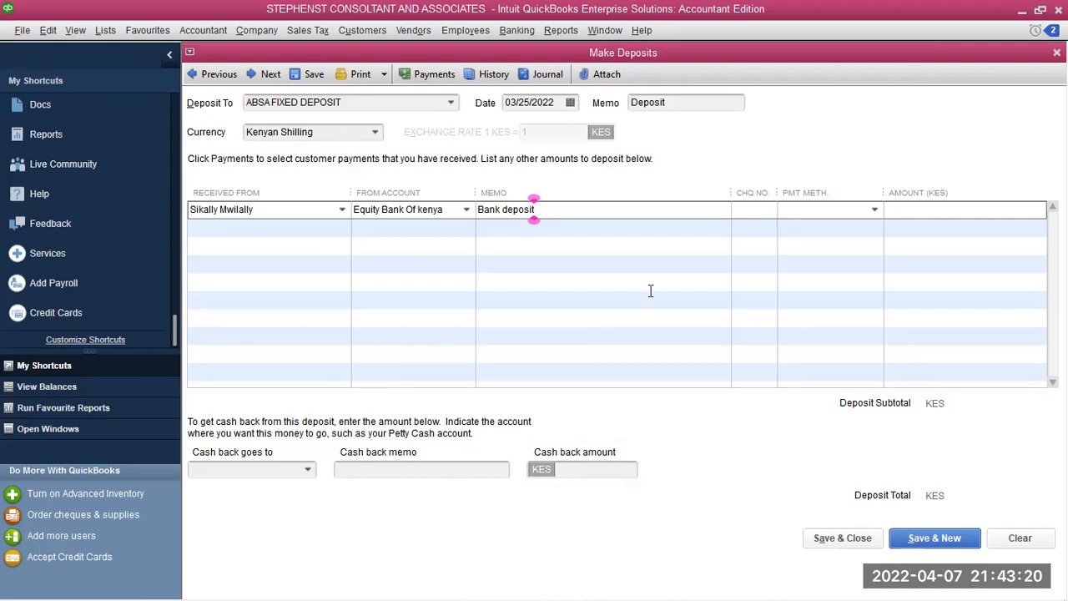
left_click(874, 209)
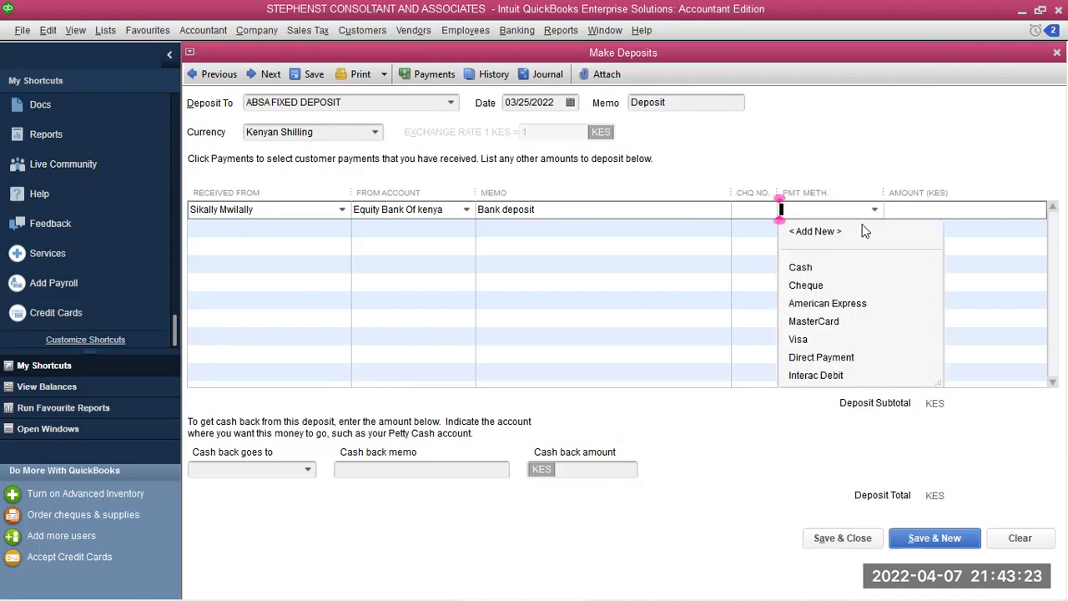
left_click(800, 285)
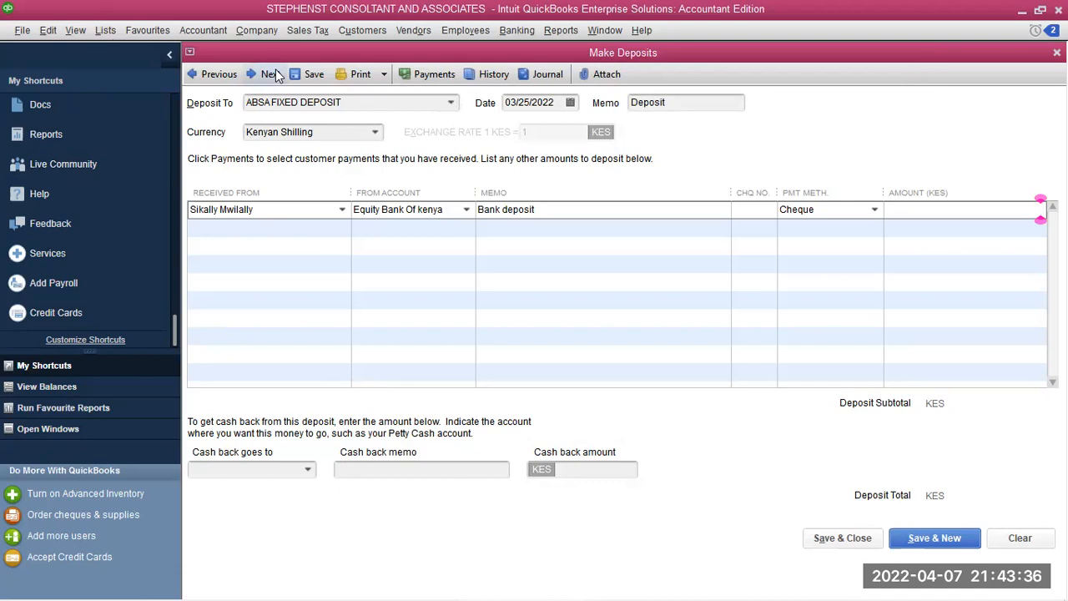
type("50000")
Save and close the deposit, then check ABSA FIXED DEPOSIT's 80,000.00 balance in the Chart of Accounts
left_click(878, 548)
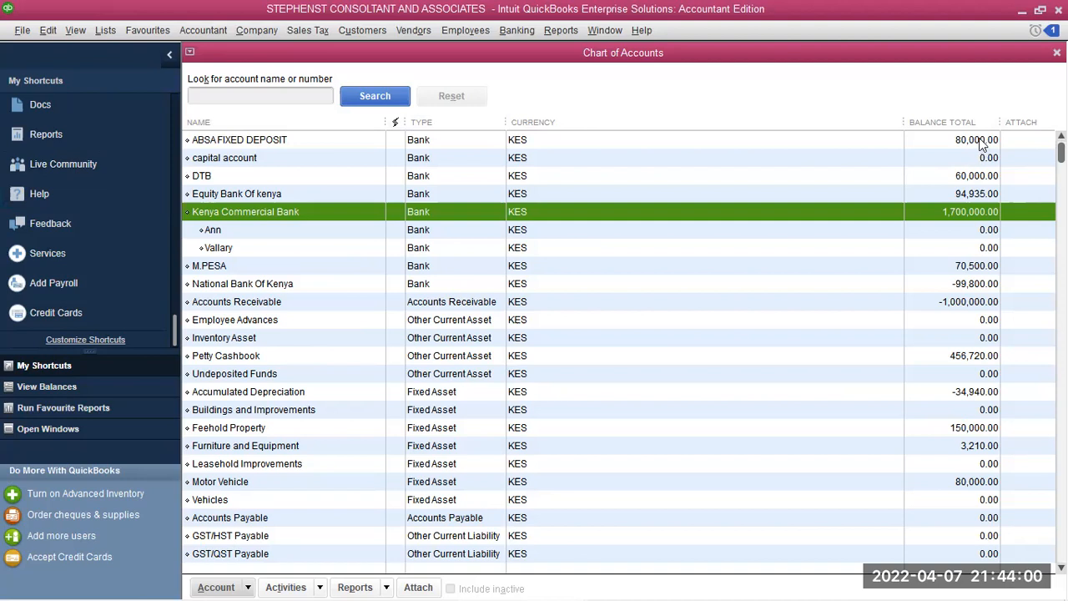
left_click(935, 143)
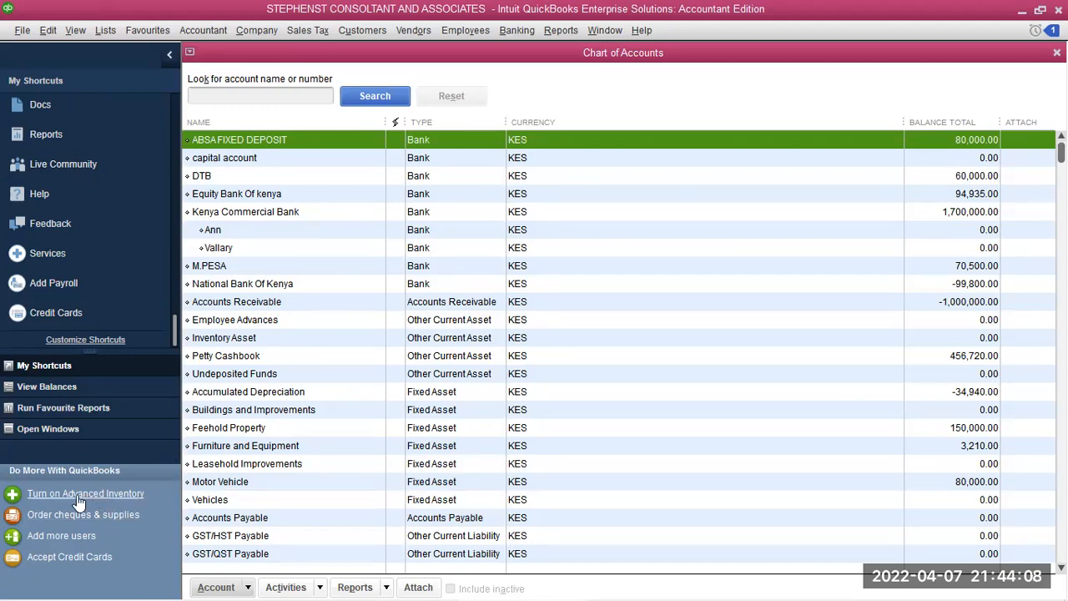
mouse_move(4, 584)
key("ctrl+n")
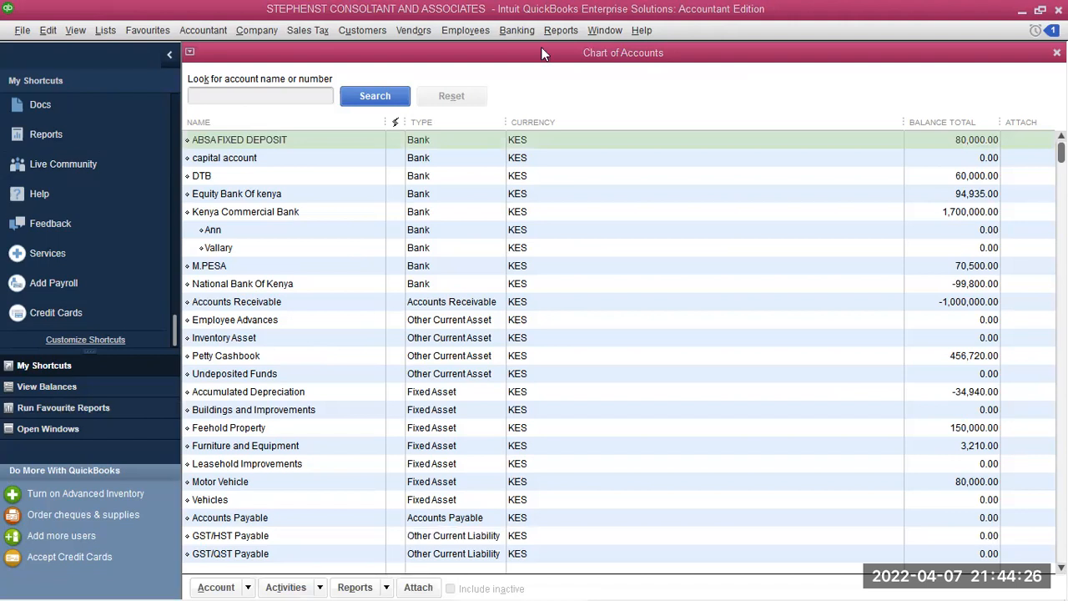
left_click(521, 35)
left_click(519, 32)
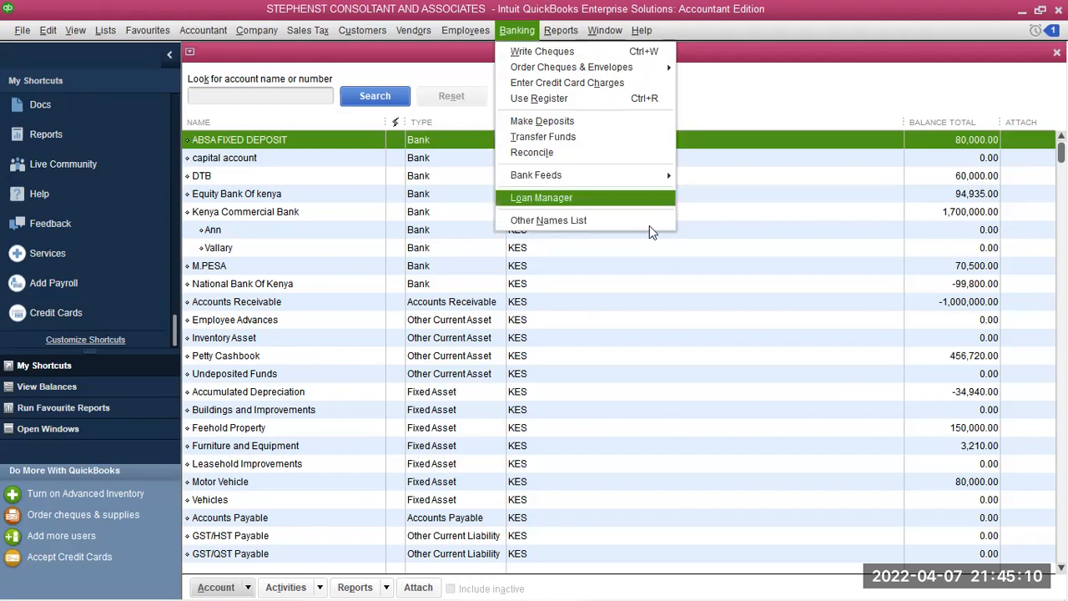
Open a new cheque paid from the ABSA FIXED DEPOSIT account
left_click(523, 31)
left_click(525, 34)
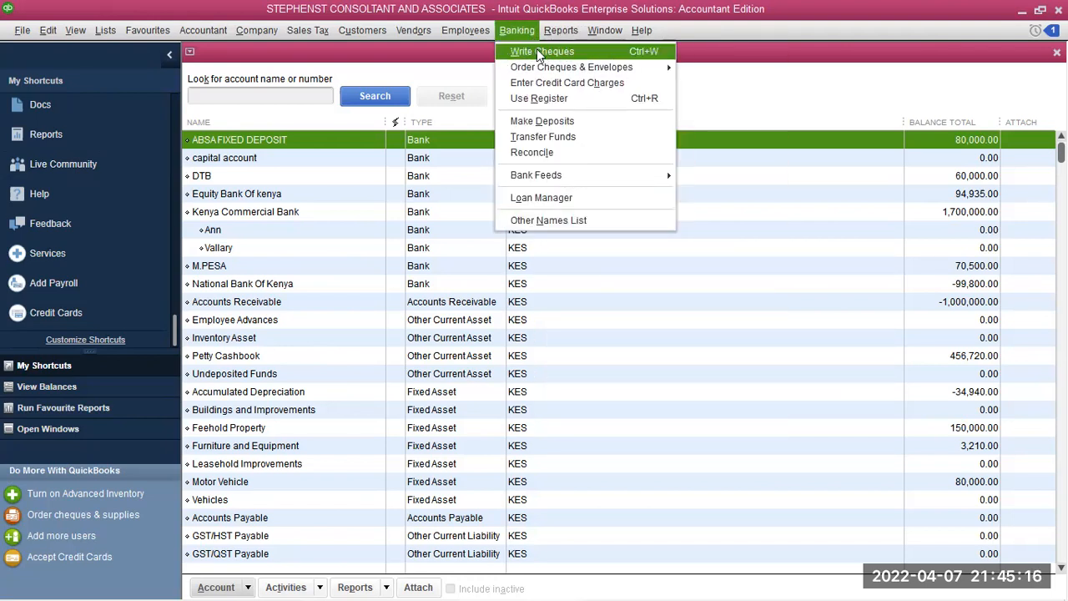
left_click(551, 53)
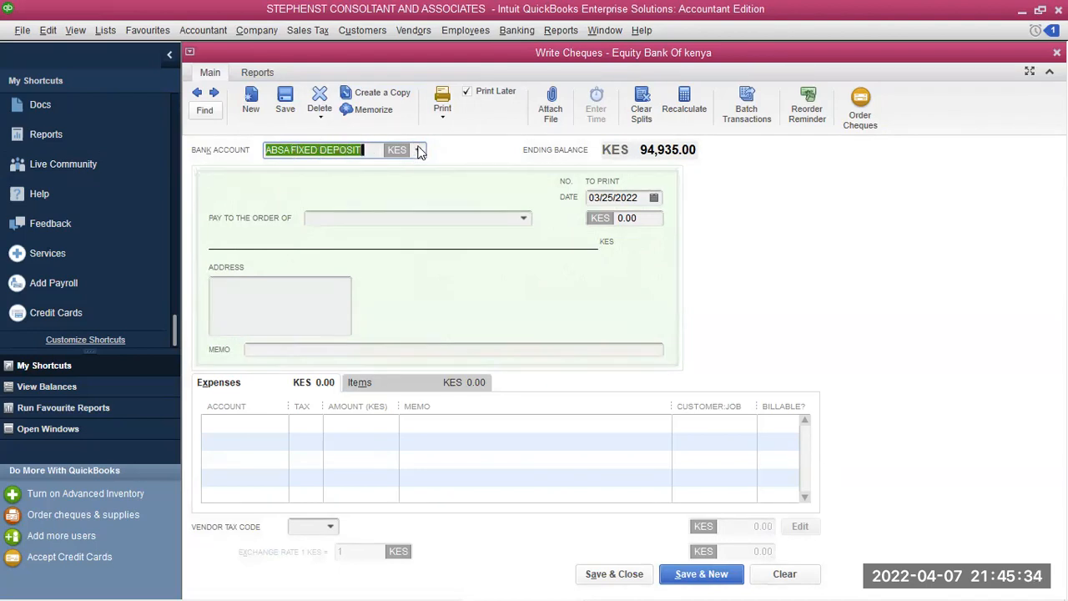
left_click(418, 150)
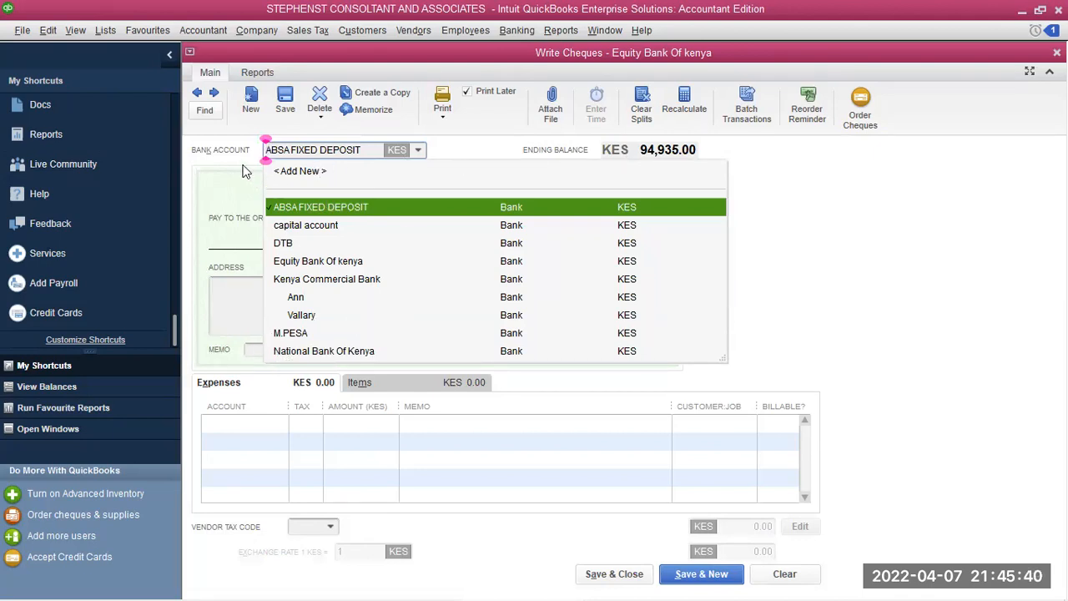
left_click(408, 158)
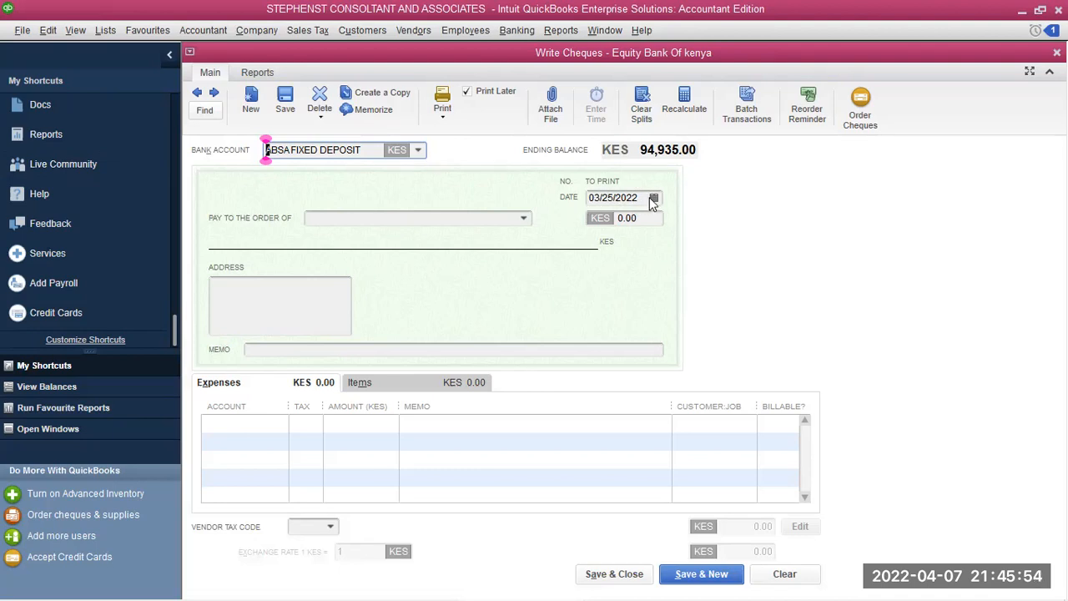
left_click(619, 283)
Date the cheque 02/28/2022 and make it payable to Kenya Power
left_click(653, 197)
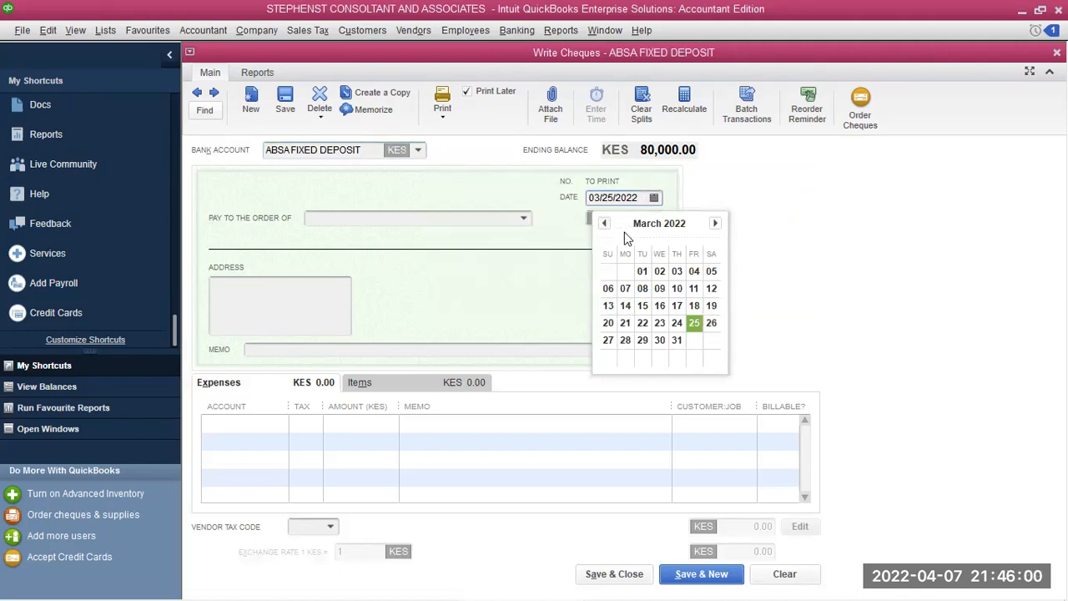
left_click(604, 222)
left_click(625, 339)
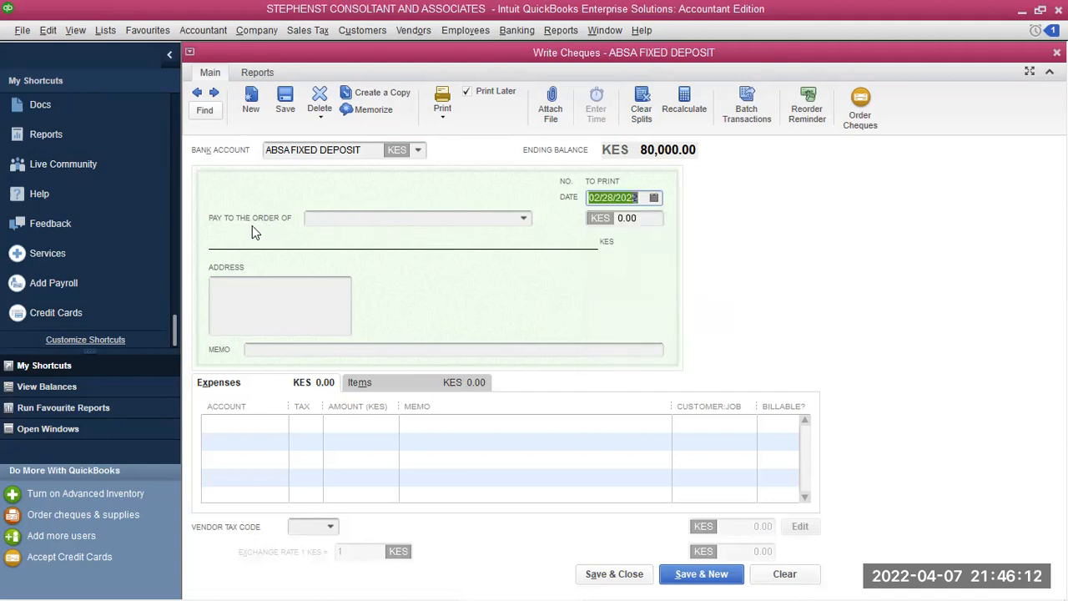
left_click(524, 217)
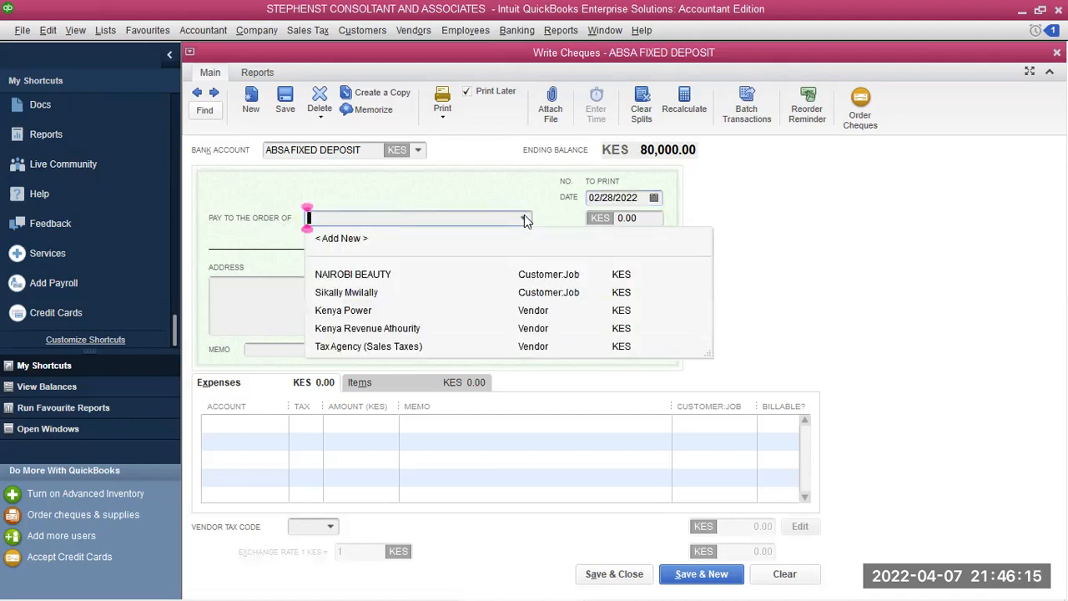
left_click(343, 310)
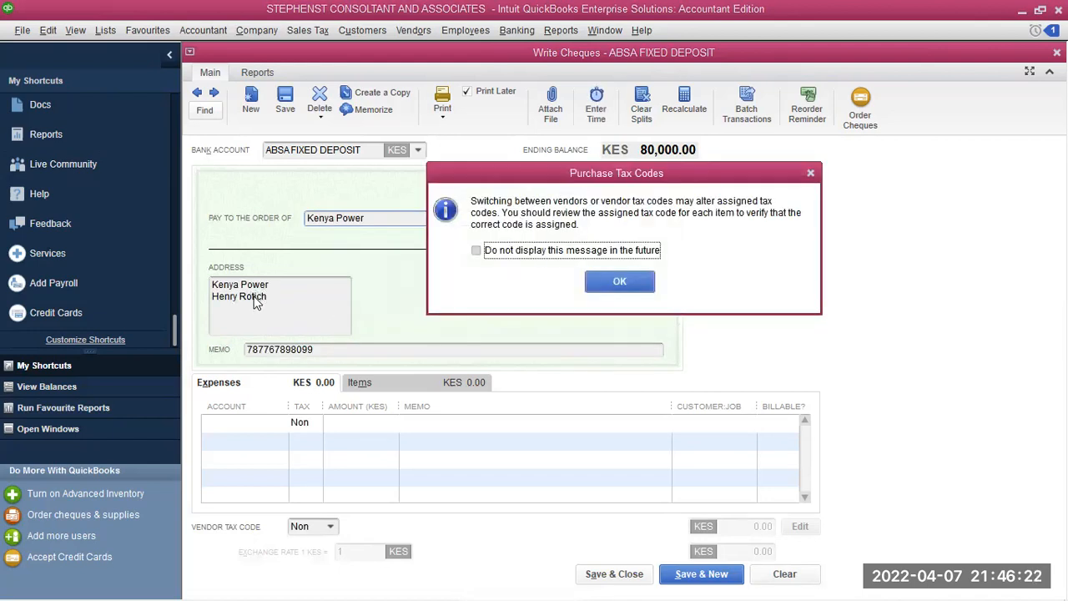
left_click(619, 281)
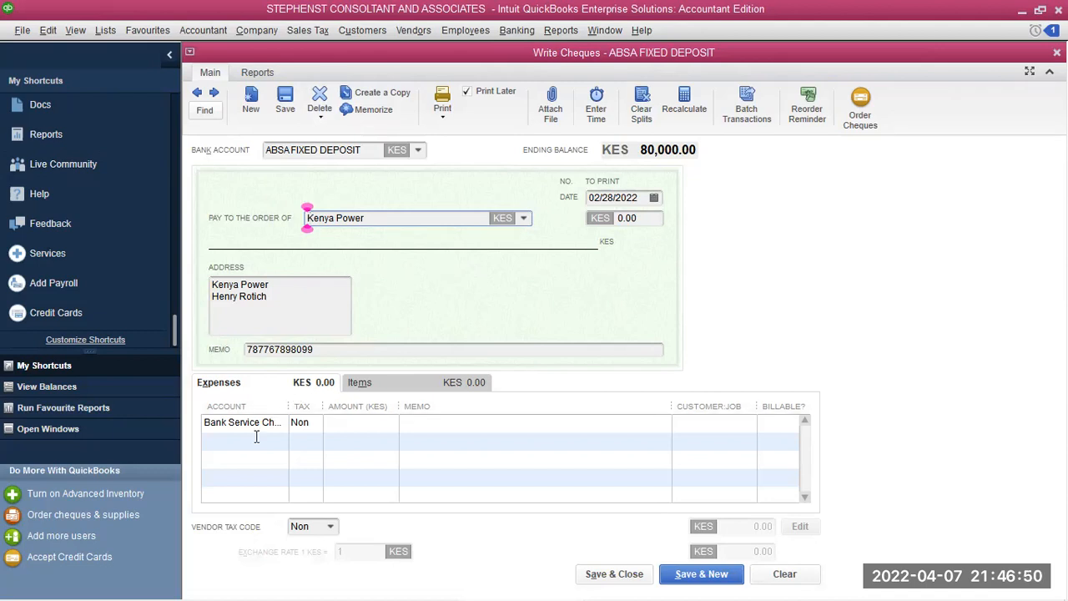
Give the first expense line an amount of 500000 and the memo 'Electricity Bills'
left_click(343, 421)
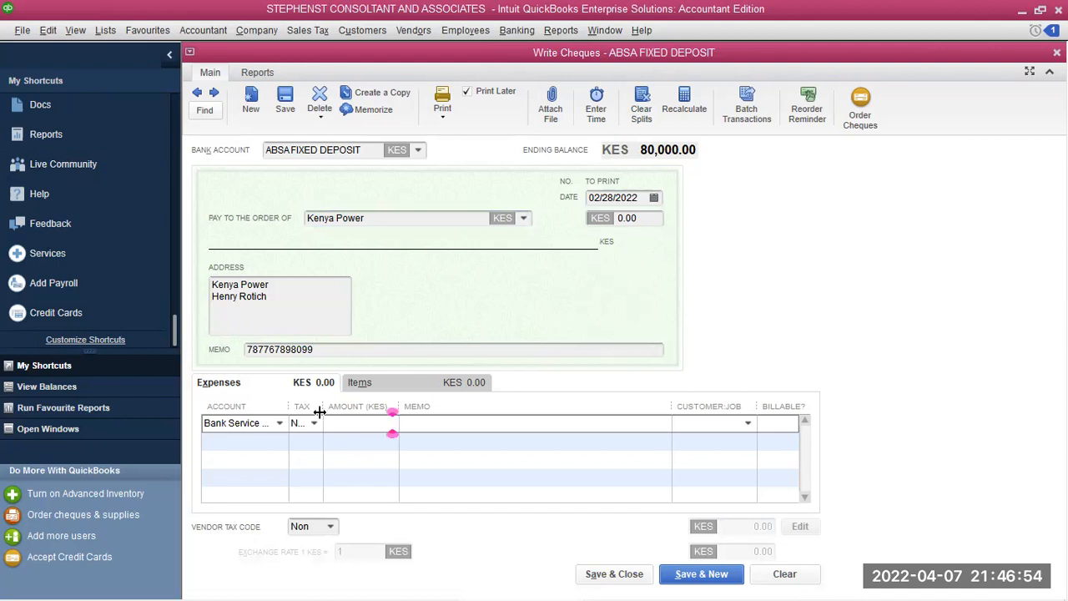
left_click_drag(323, 407, 333, 405)
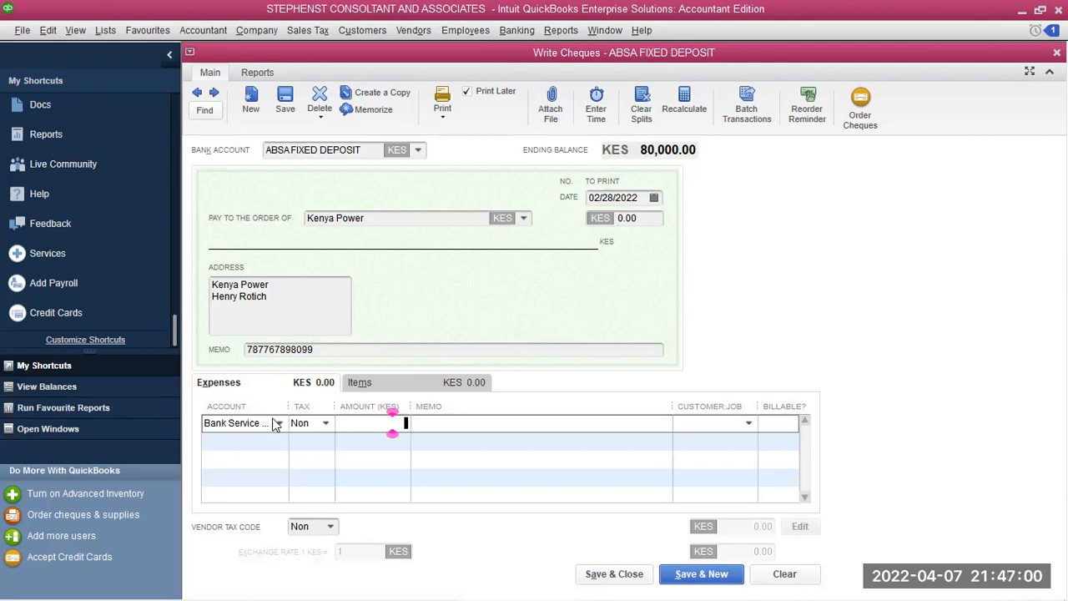
left_click(367, 423)
type("500000")
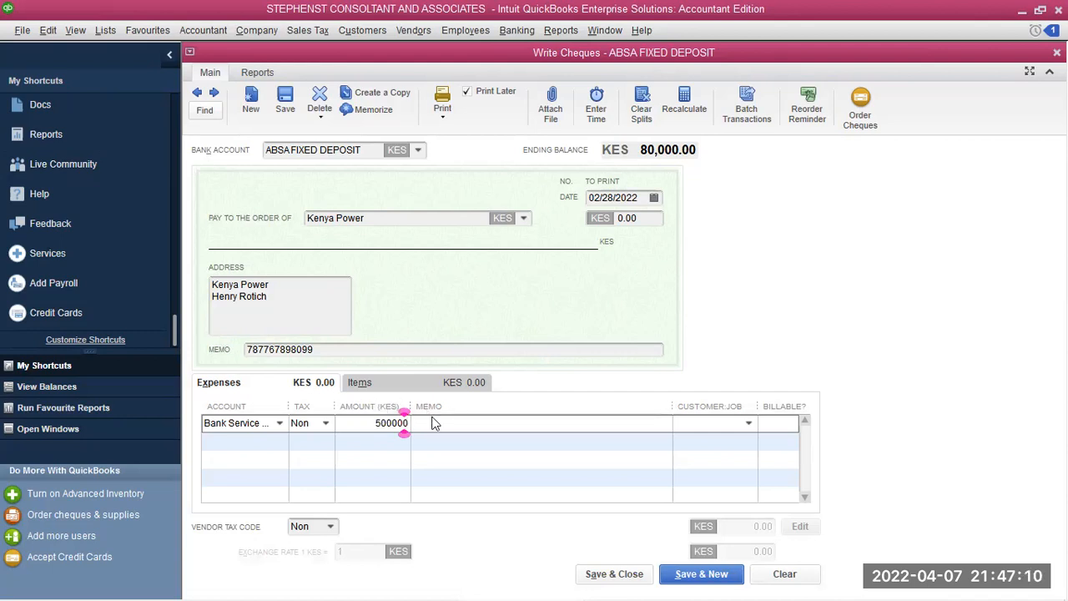
left_click(488, 423)
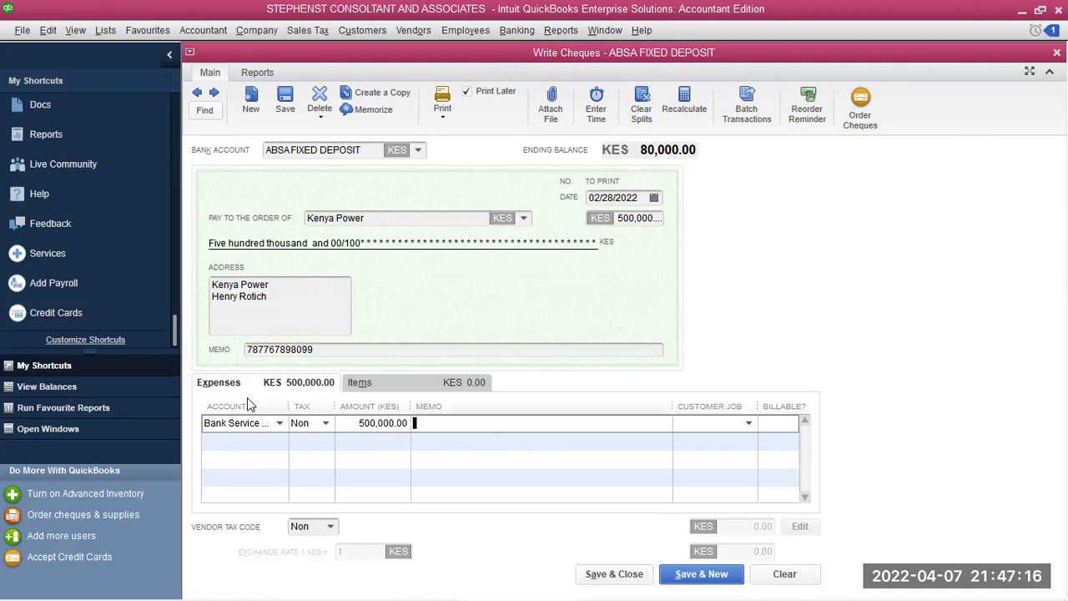
type("For")
key("BackSpace")
key("BackSpace")
key("BackSpace")
type("Electric")
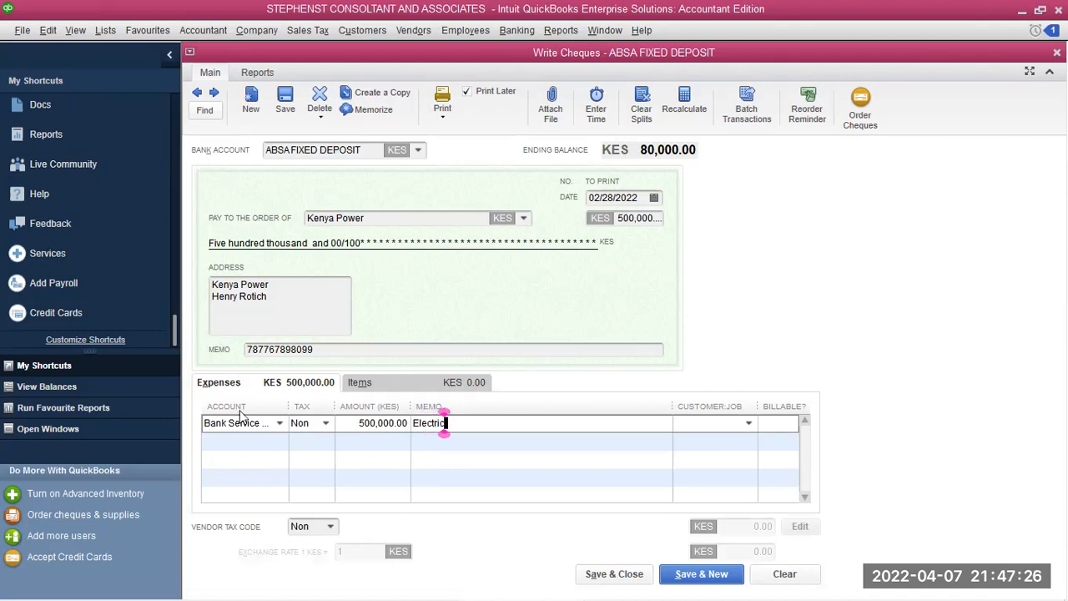
type("ity Bills")
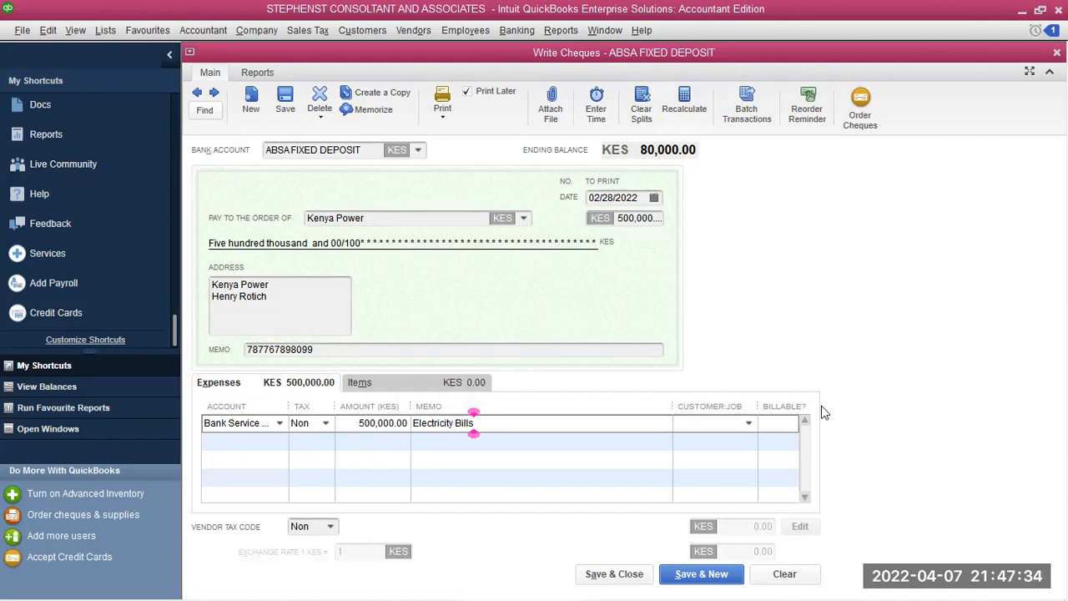
Mark the expense line as billable, leaving the customer/job empty
left_click(747, 425)
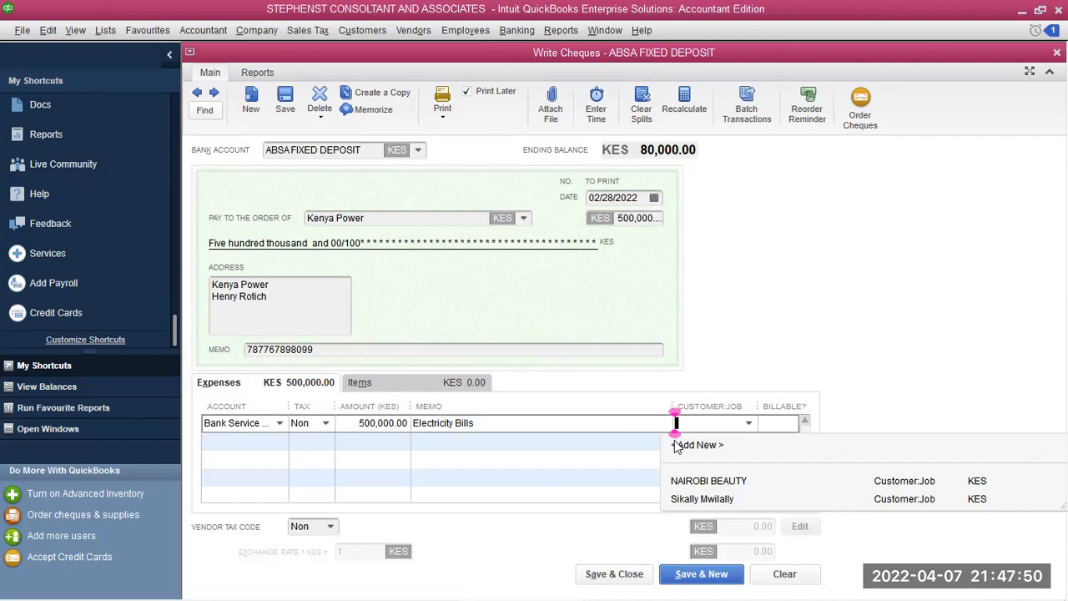
left_click(641, 445)
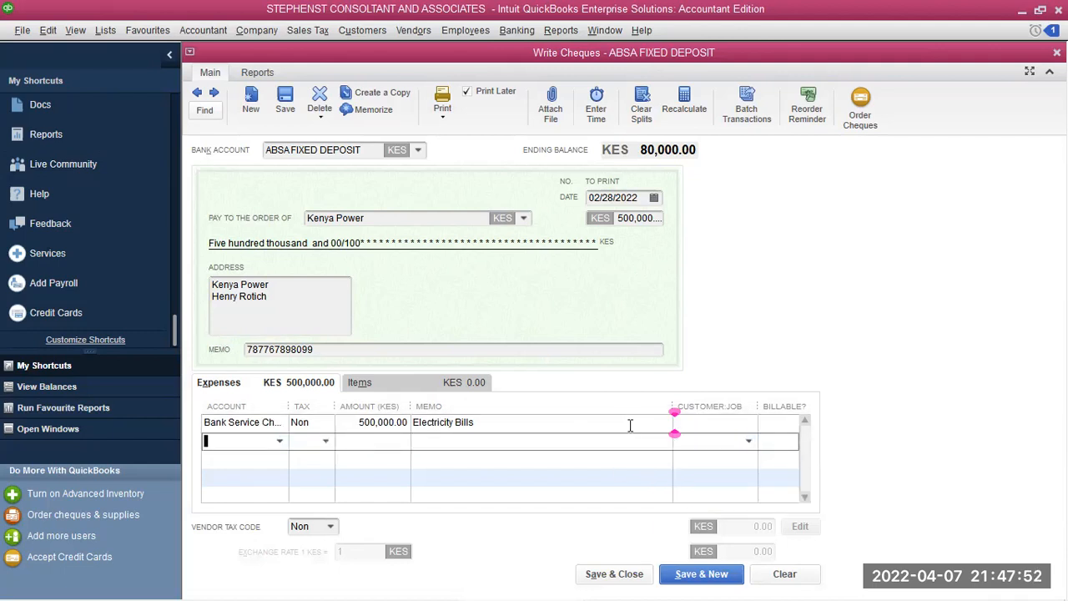
left_click(625, 422)
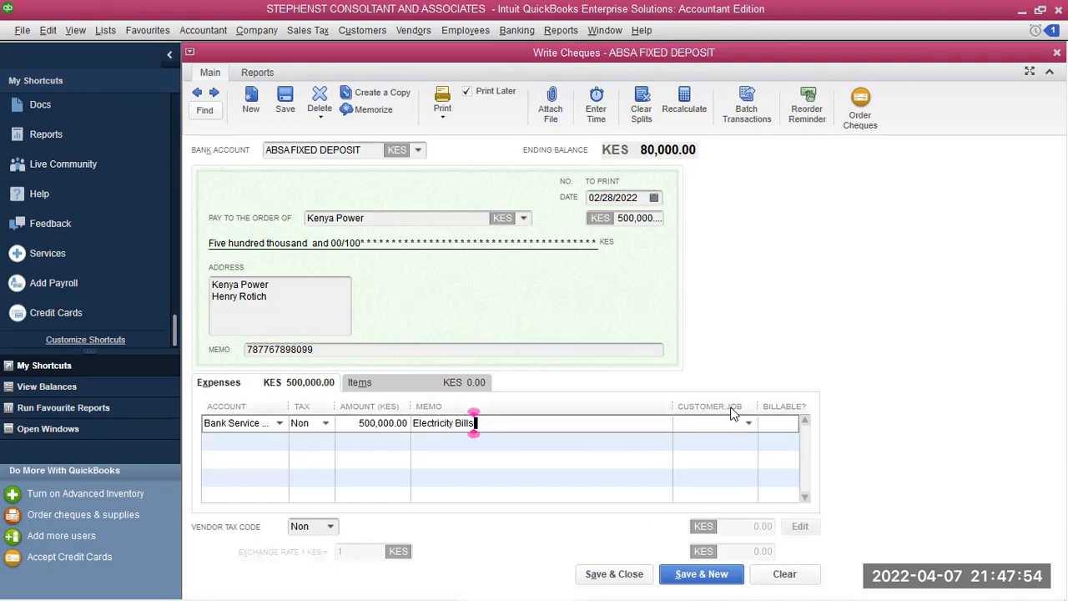
left_click(779, 424)
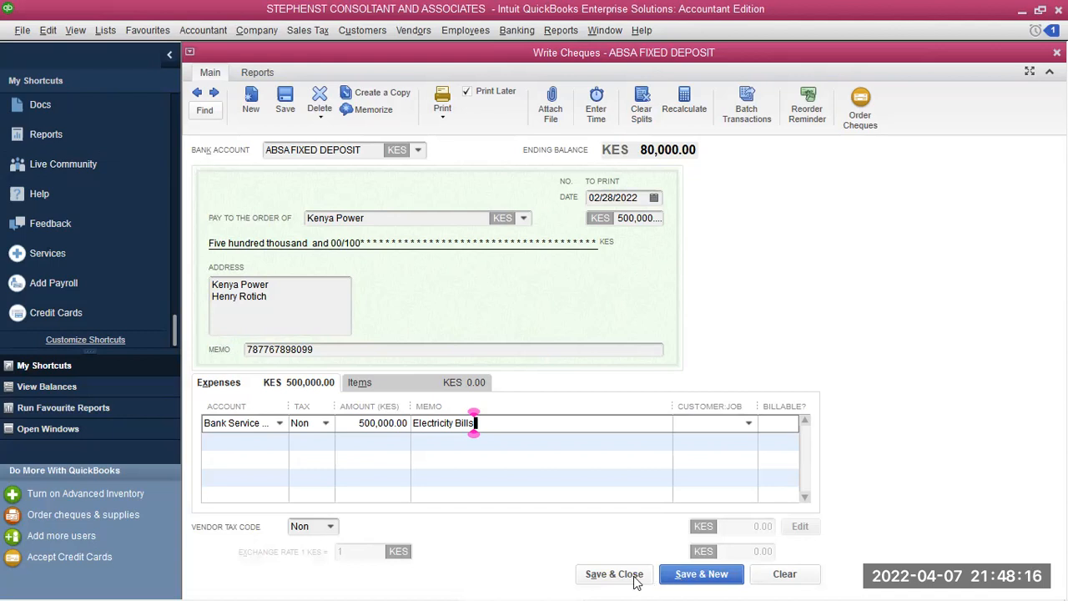
Save the Kenya Power cheque and start a new one from Kenya Commercial Bank
left_click(699, 574)
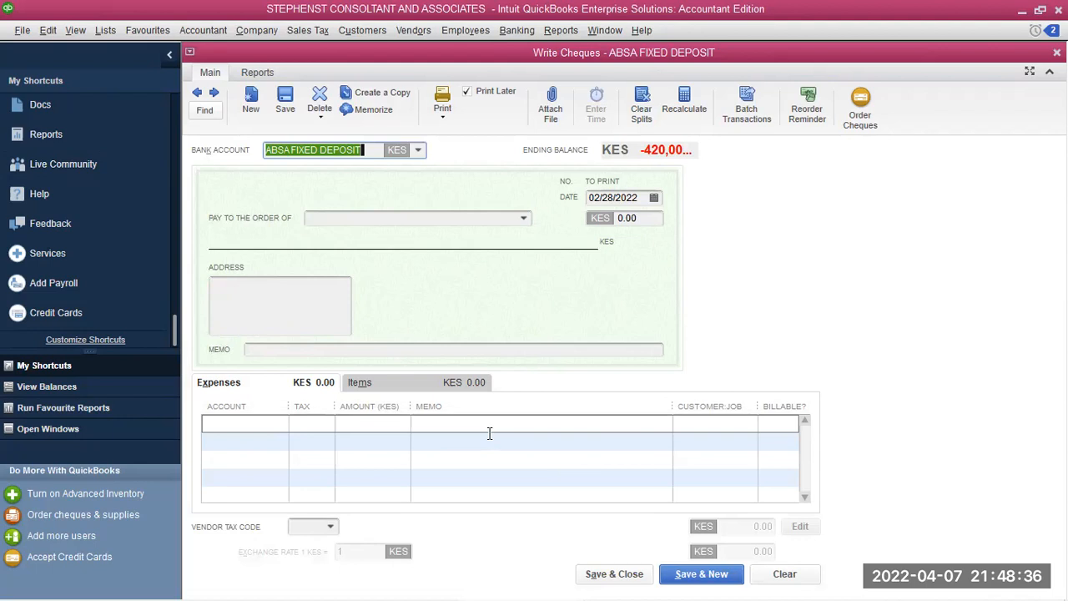
left_click(418, 151)
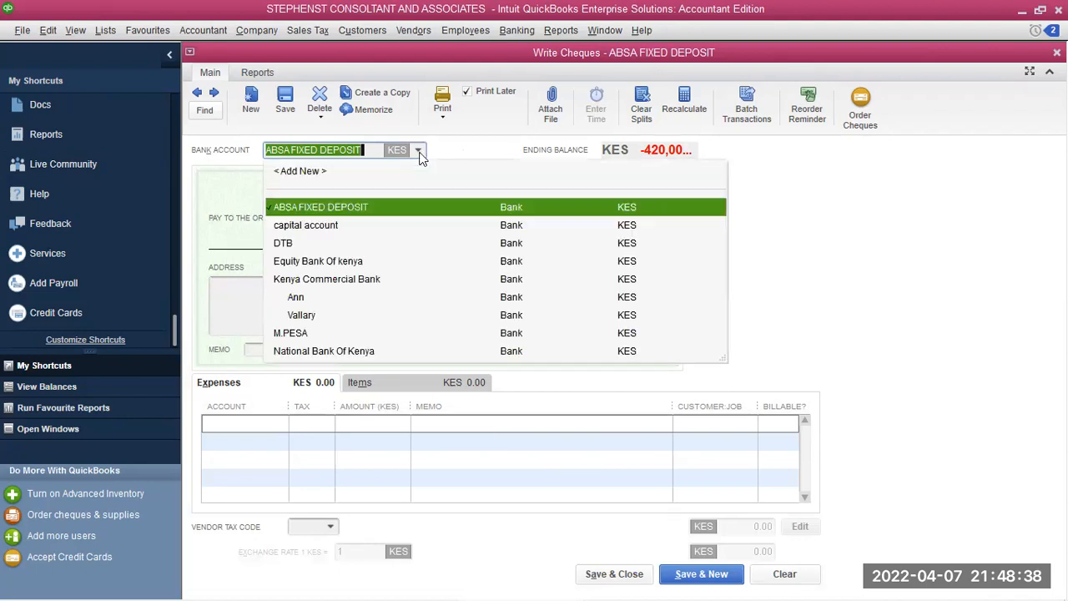
left_click(331, 281)
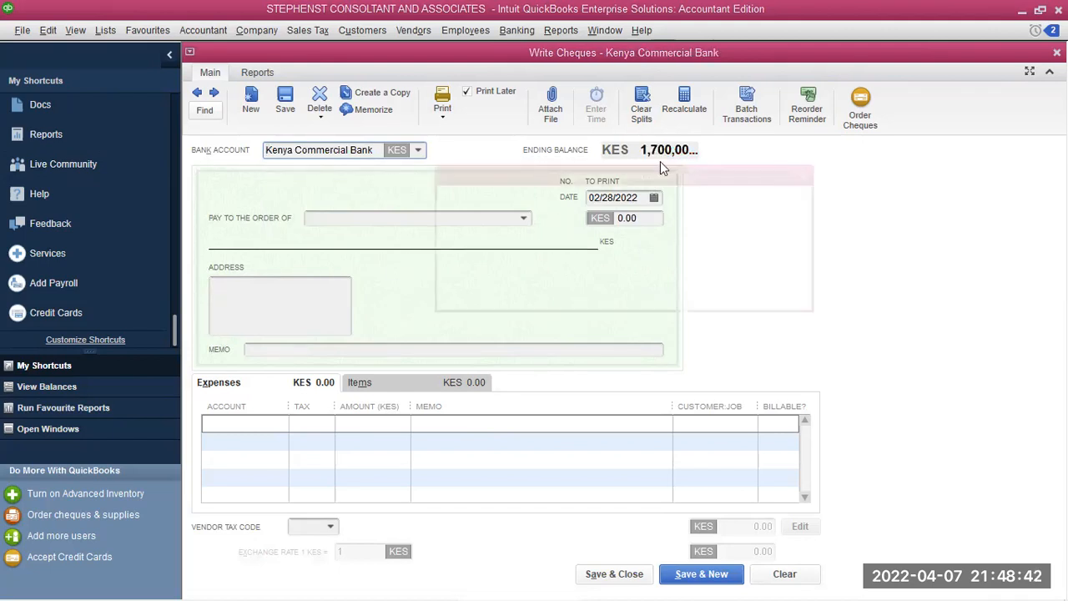
left_click(810, 172)
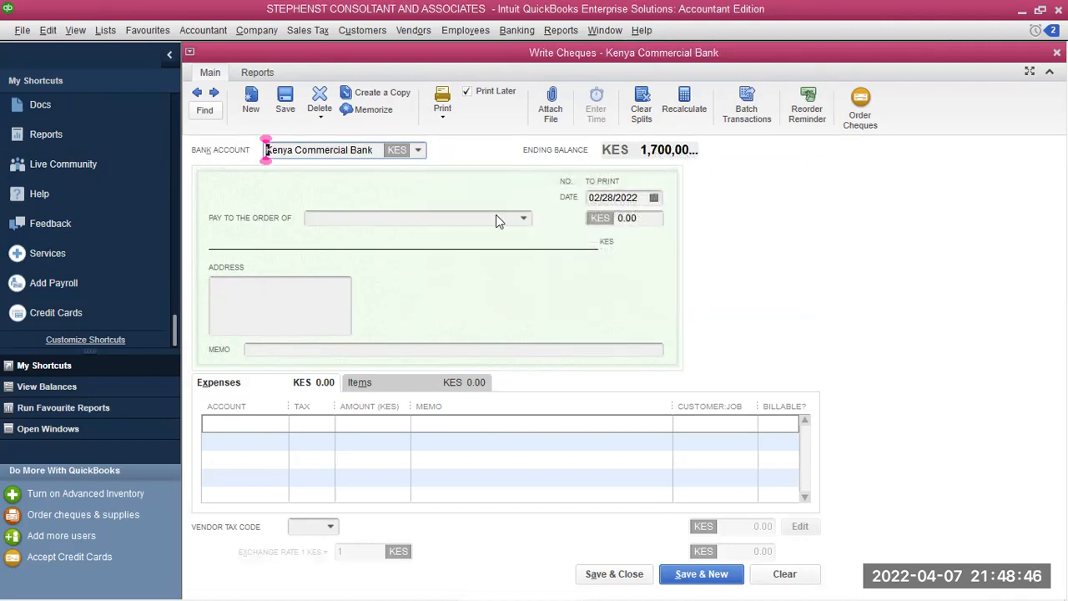
Make the cheque payable to Kenya Revenue Athourity, dated 03/03/2022
left_click(523, 218)
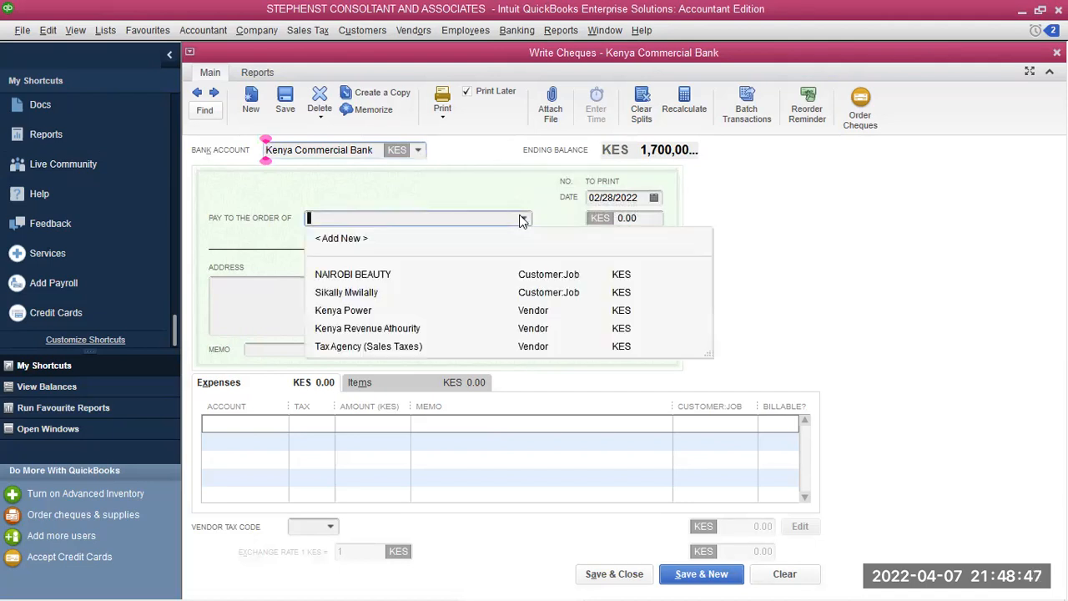
left_click(358, 328)
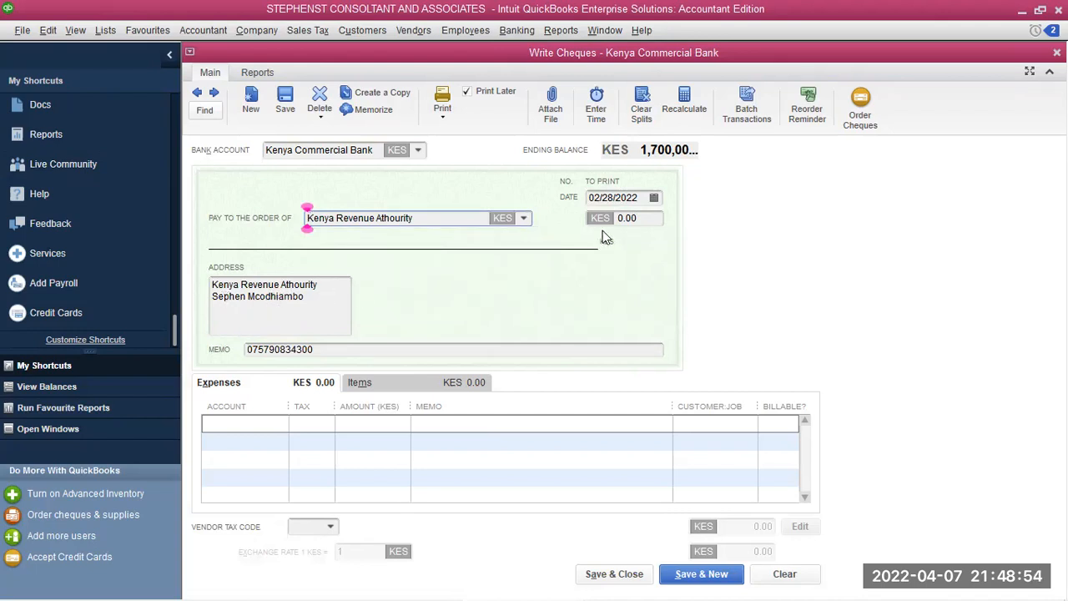
left_click(654, 200)
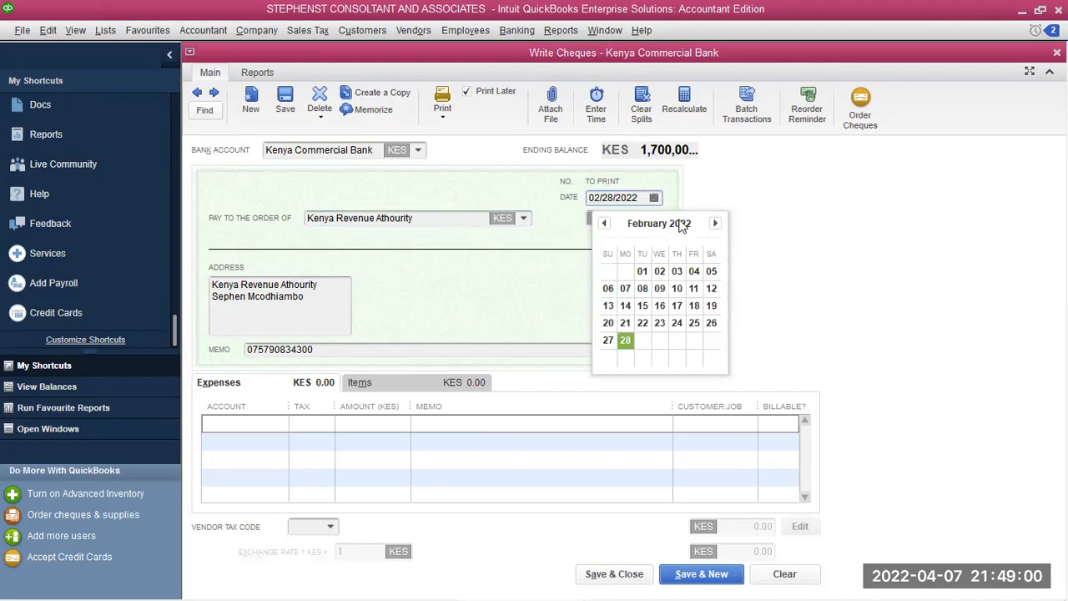
left_click(717, 222)
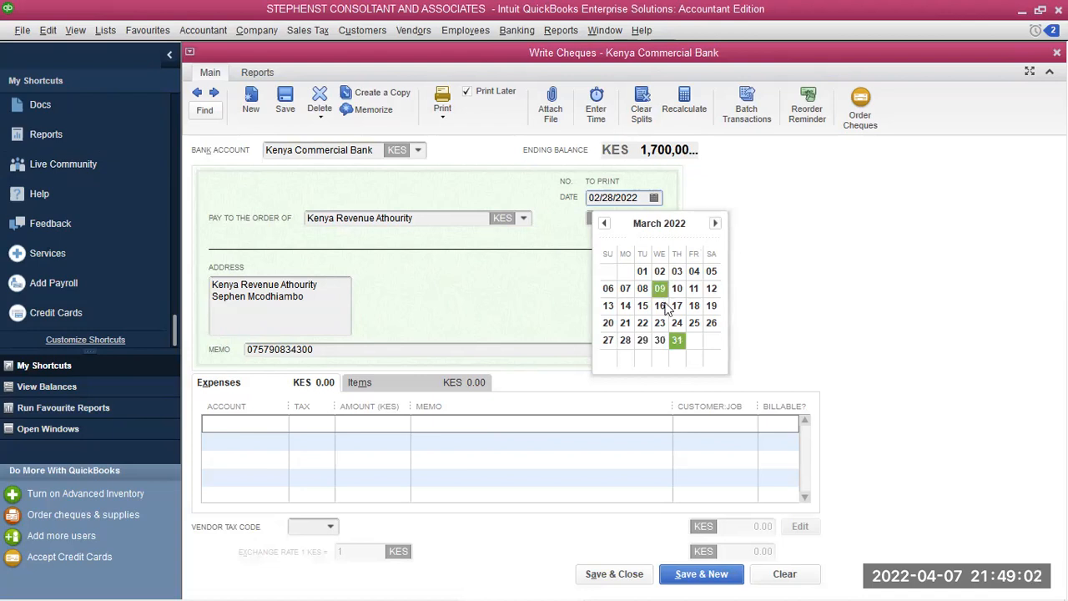
left_click(674, 269)
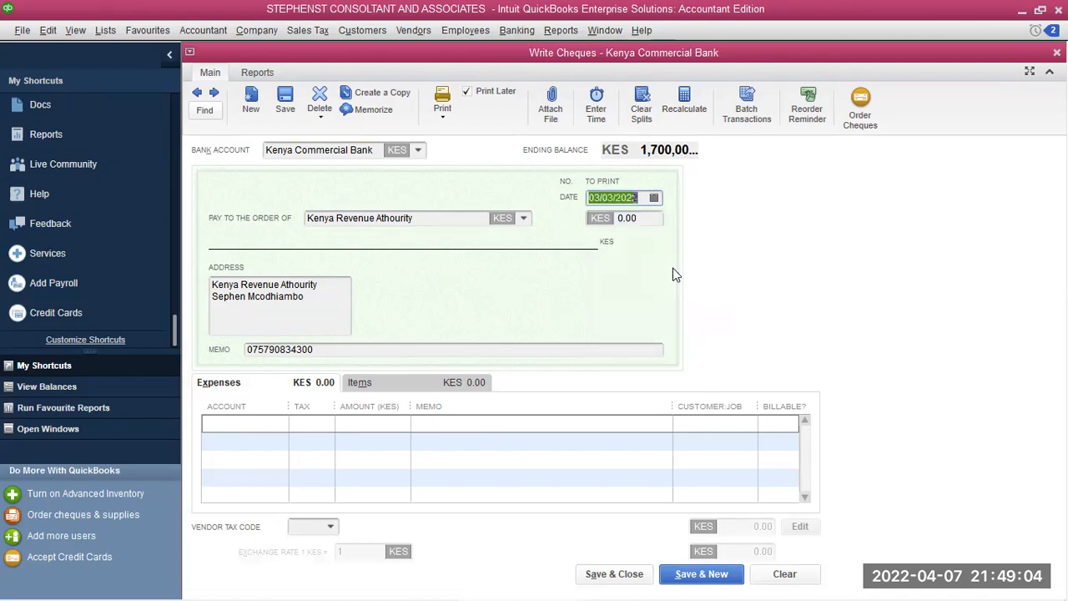
left_click(245, 419)
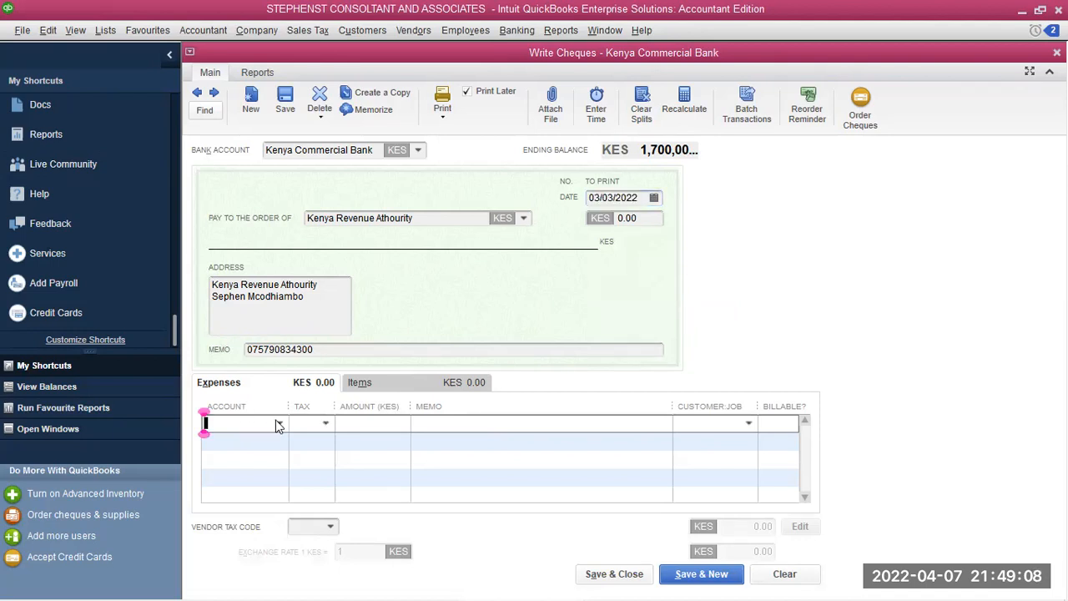
Begin the Kenya Revenue Athourity cheque's first expense line by entering 'Re' as its account
left_click(278, 425)
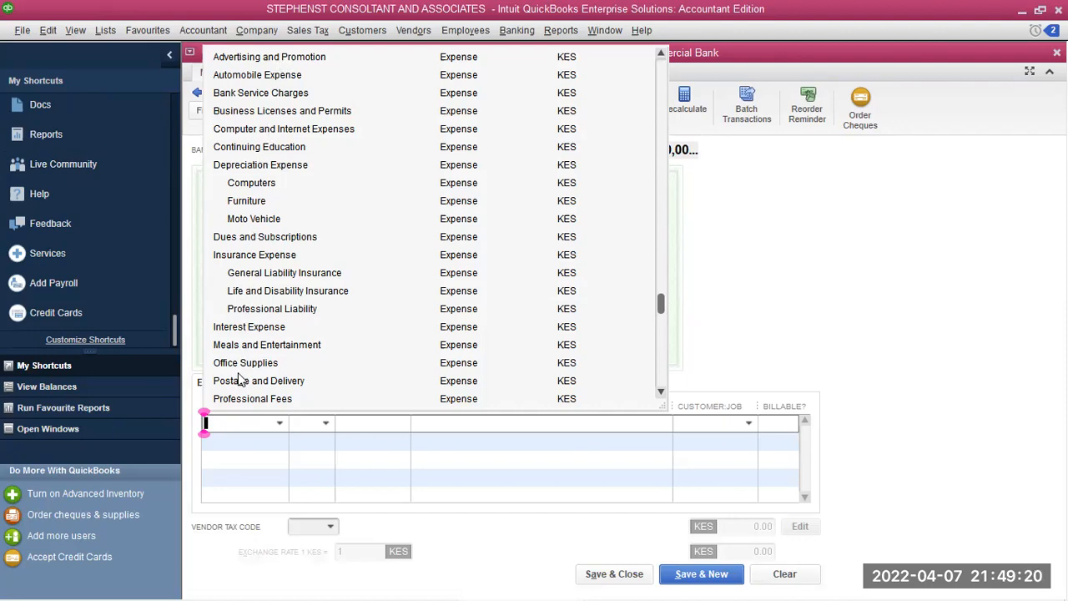
type("Rent Expense")
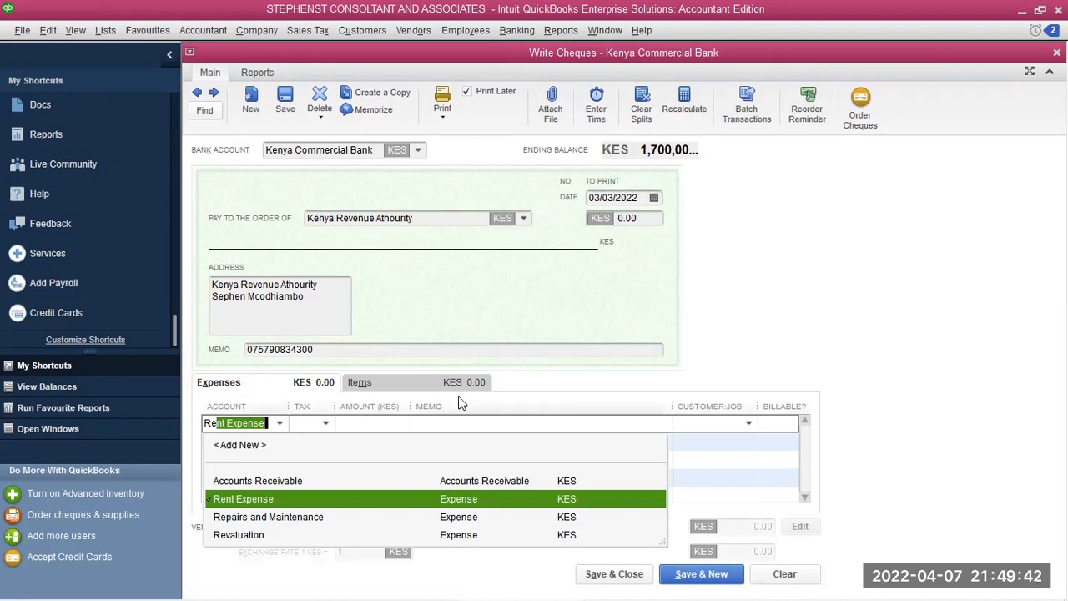
Create a new Expense account named 'Tax Expenses' and use it on the cheque's first line
left_click(236, 442)
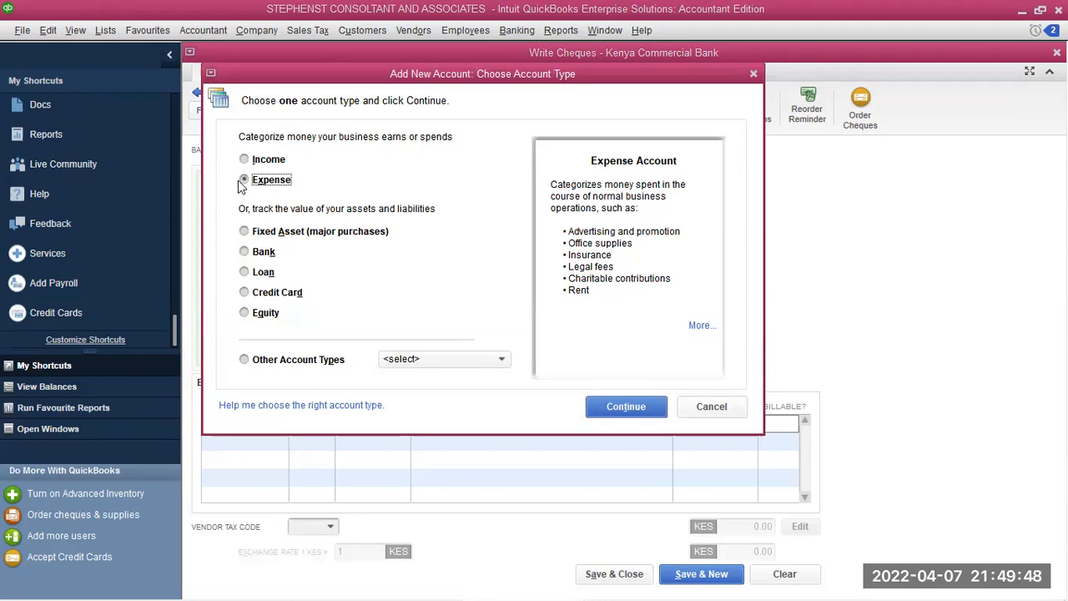
left_click(621, 407)
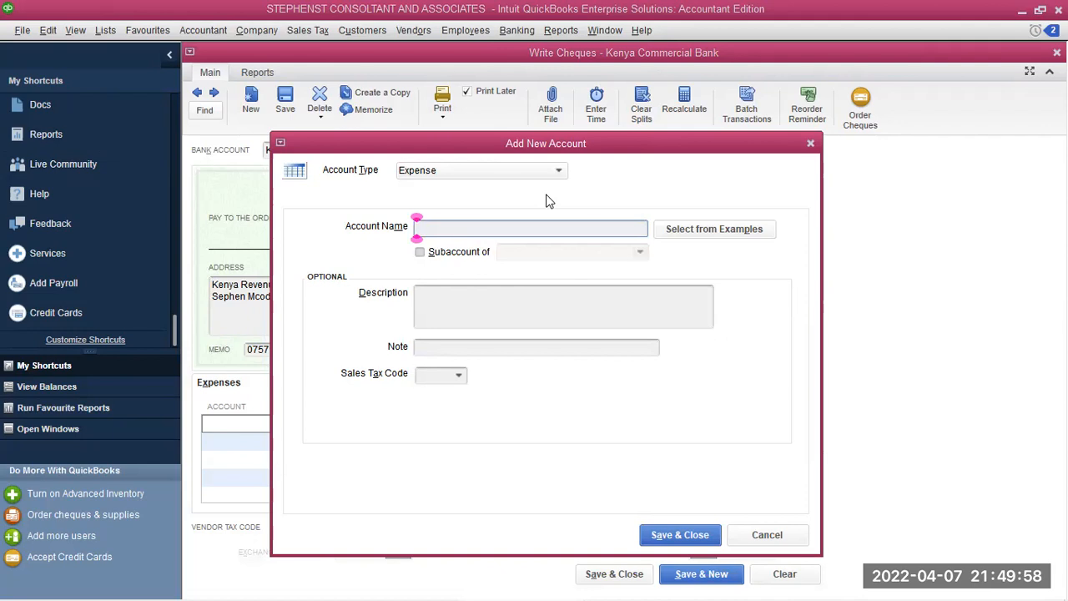
type("tax")
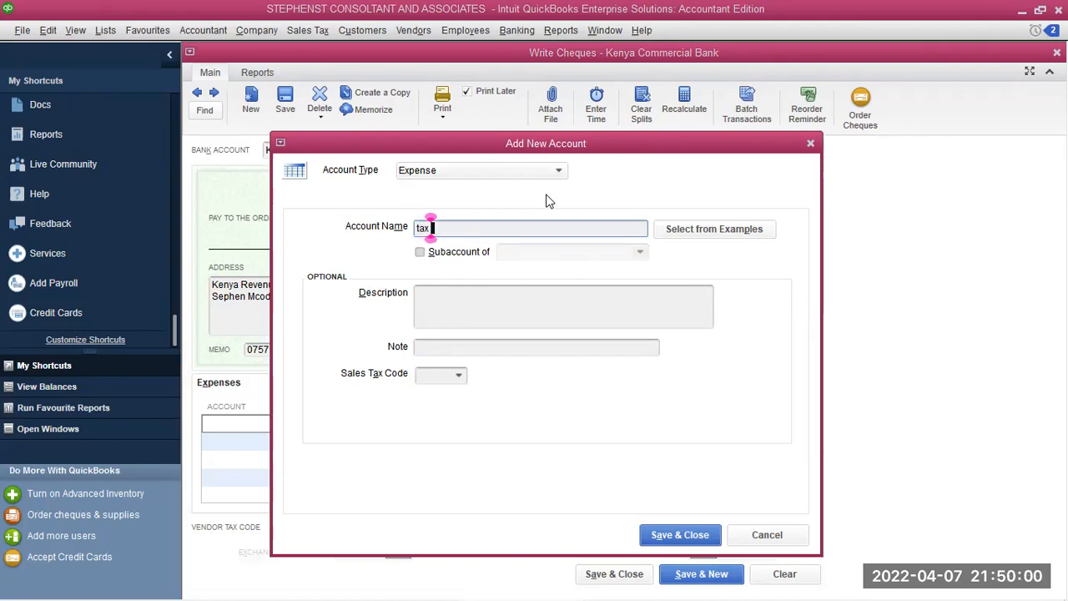
key("BackSpace")
key("BackSpace")
key("BackSpace")
key("BackSpace")
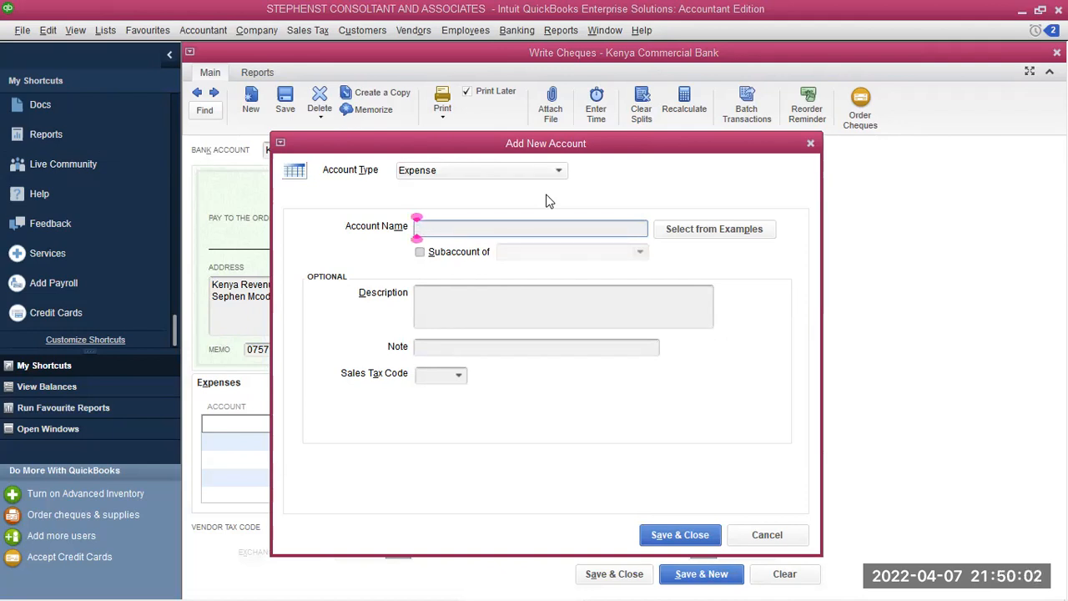
type("Tax Ex")
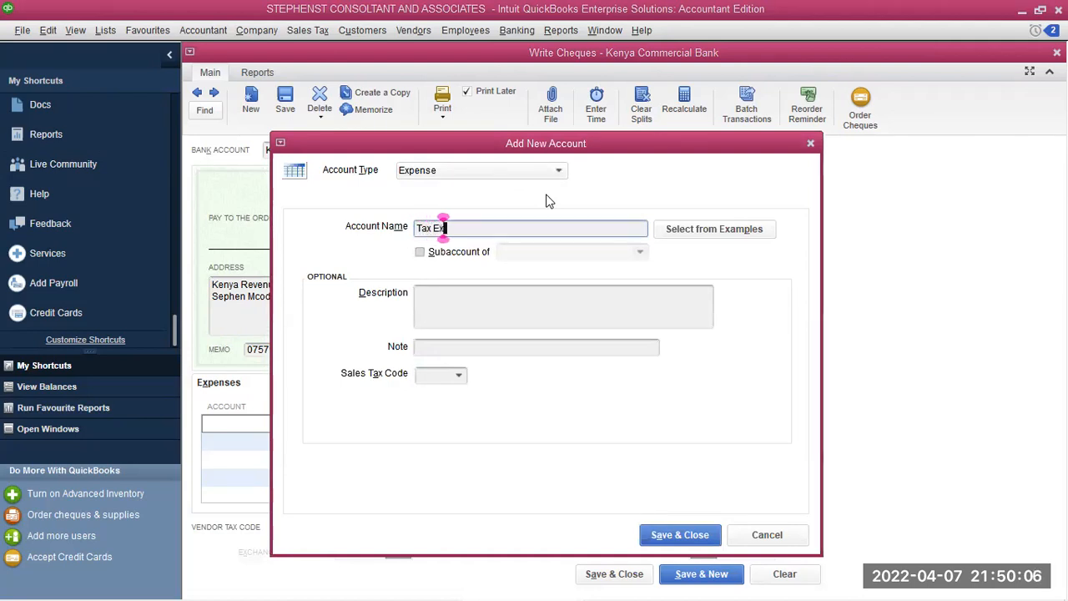
type("penses")
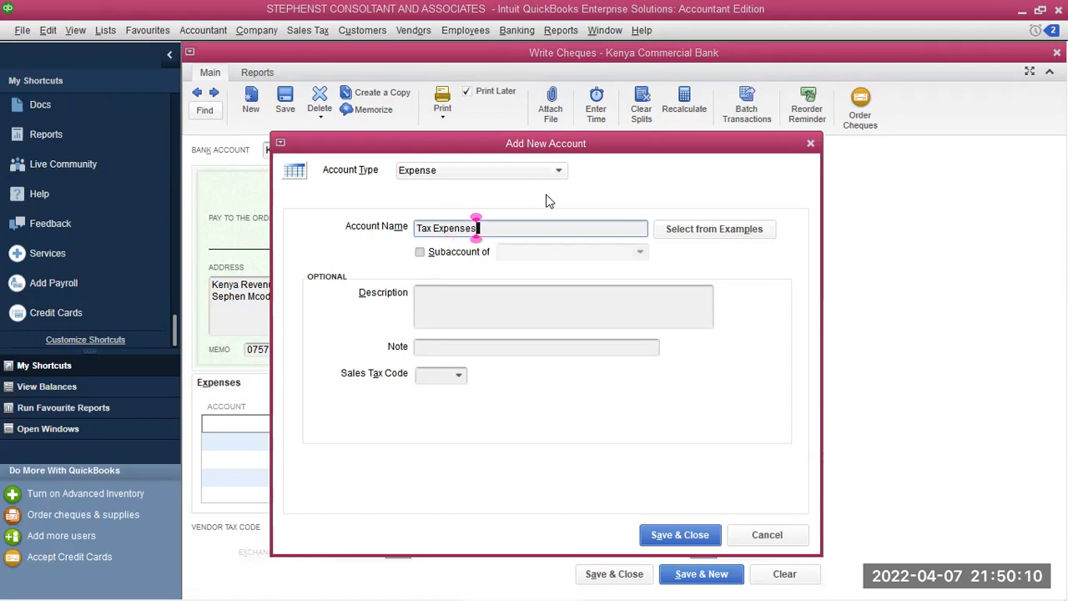
left_click(680, 536)
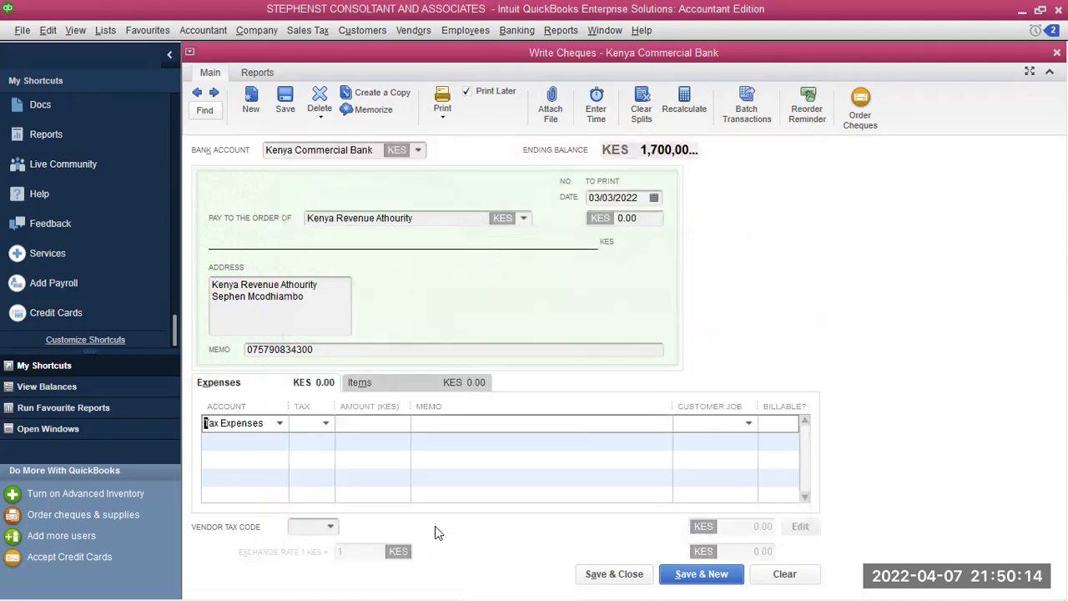
Mark the Tax Expenses line as non-taxable with an amount of 700,000
left_click(325, 424)
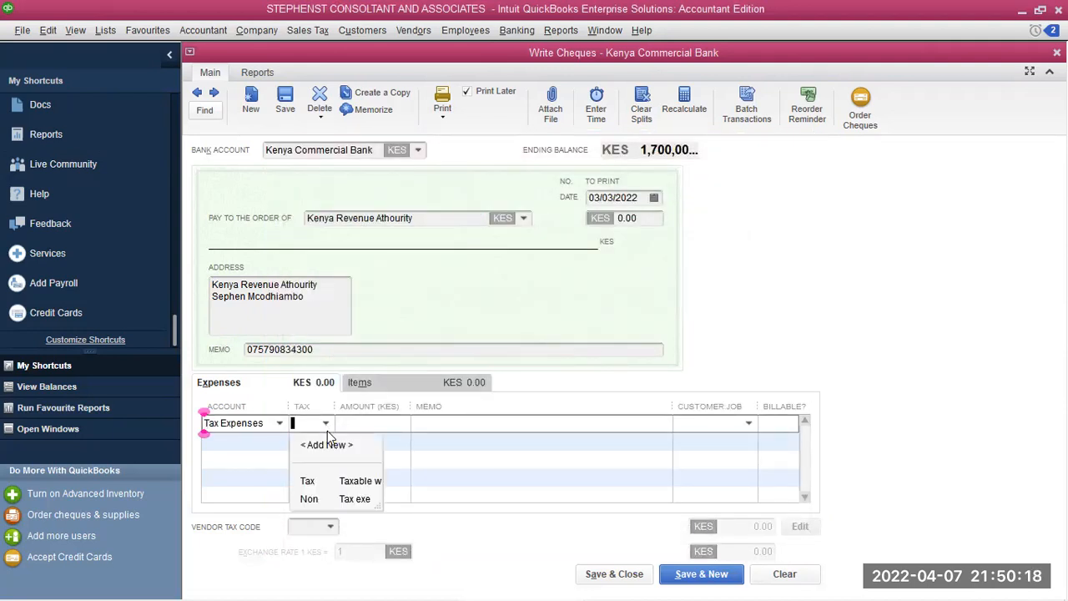
left_click(330, 497)
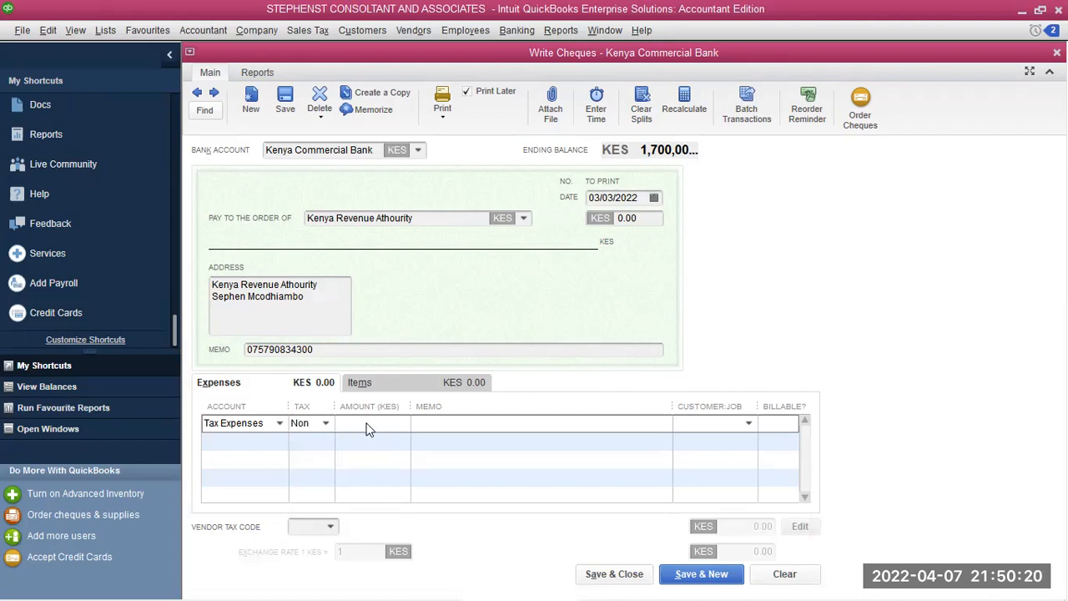
left_click(367, 421)
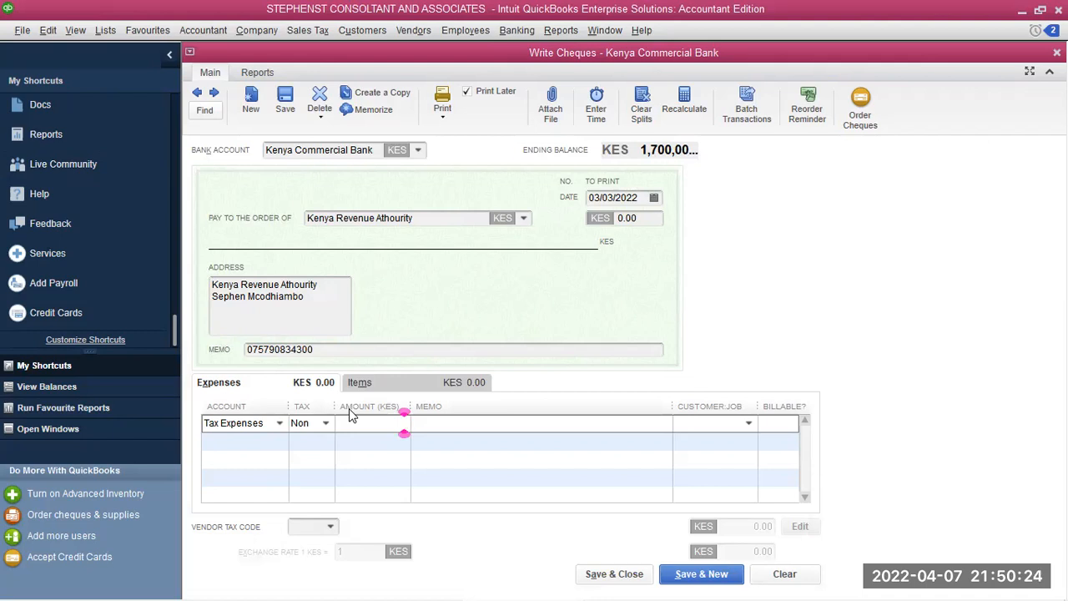
type("700000")
left_click(576, 421)
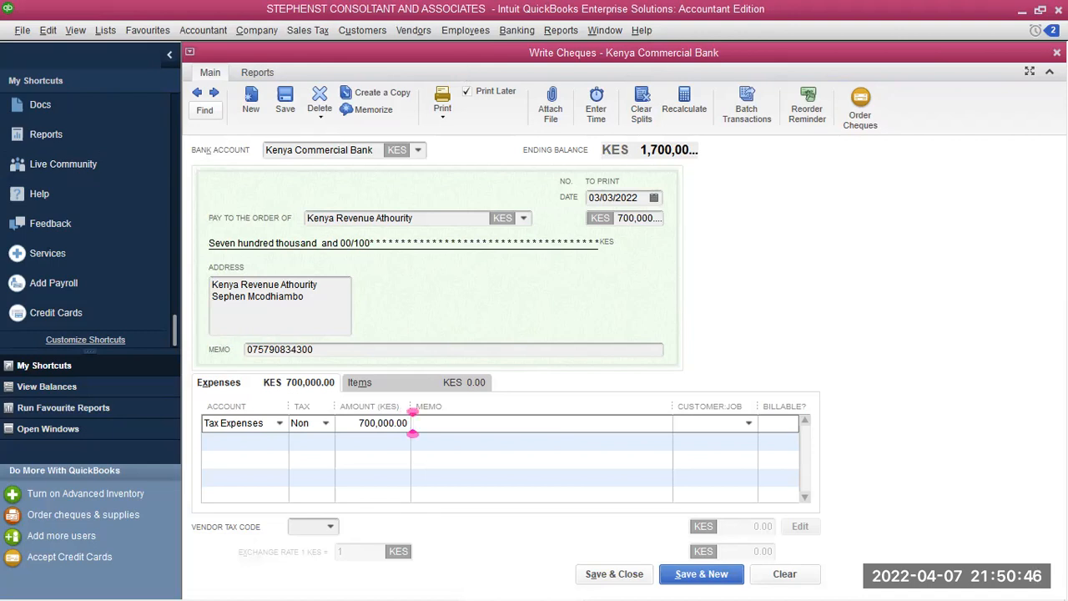
Add the memo 'Paymennts of Taxes' and save the cheque
type("p")
key("BackSpace")
type("Paymeny")
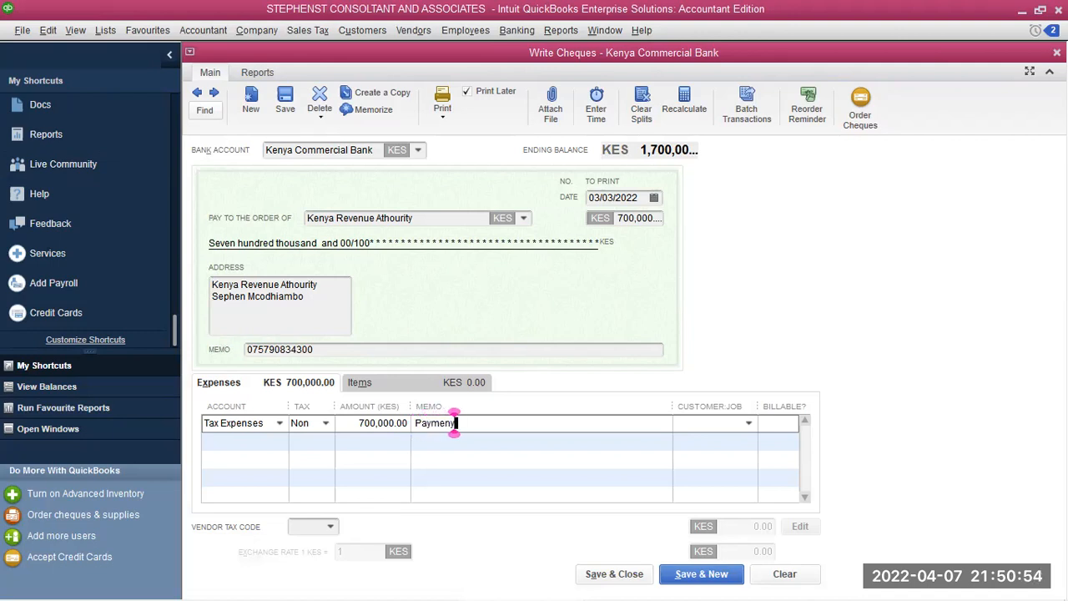
key("BackSpace")
type("nts")
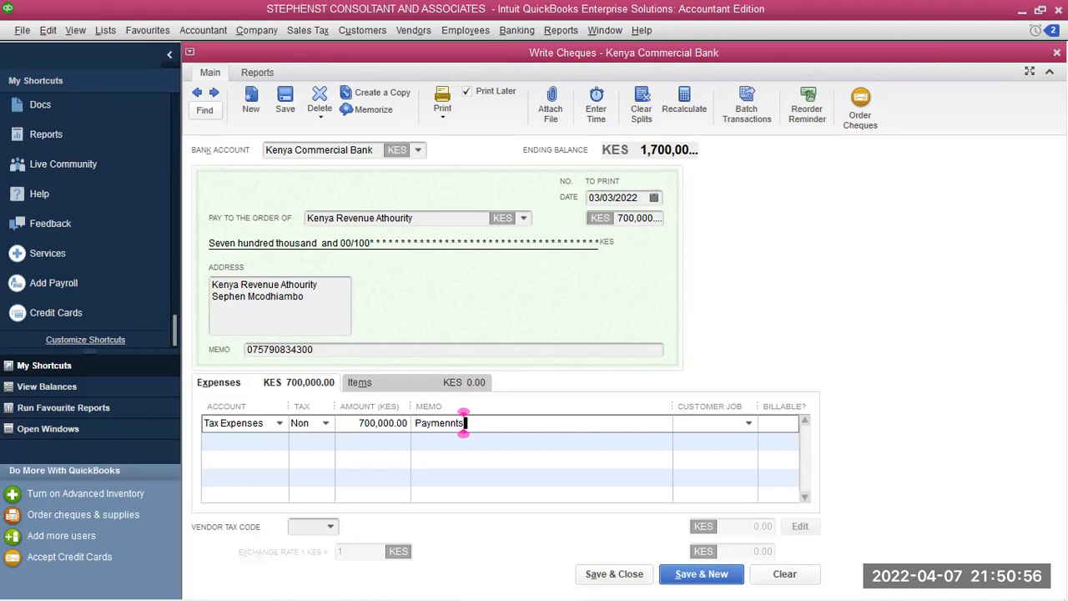
type(" of ")
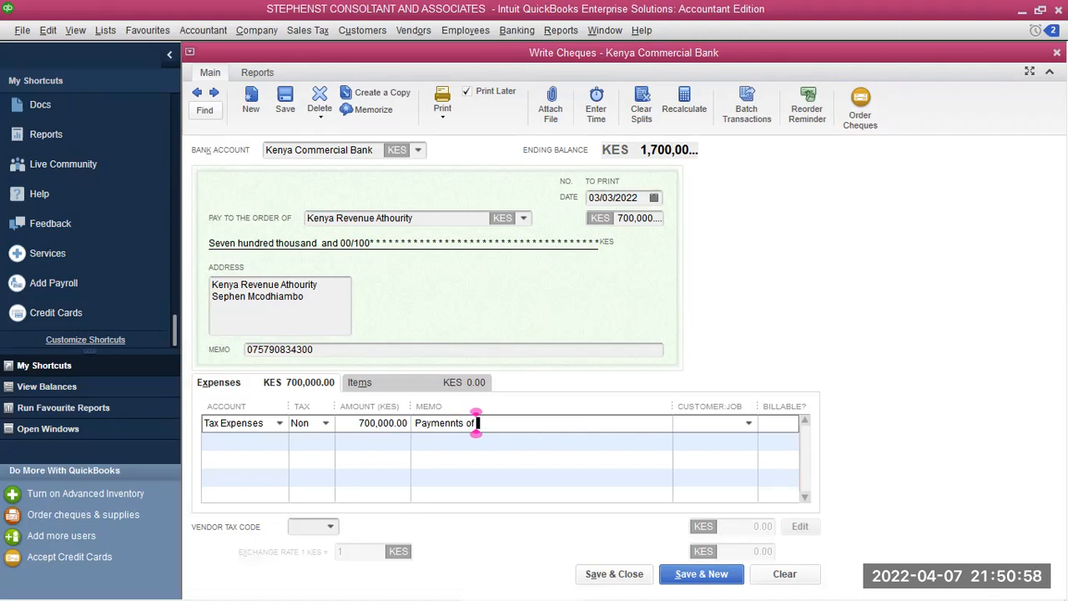
type("Taxes")
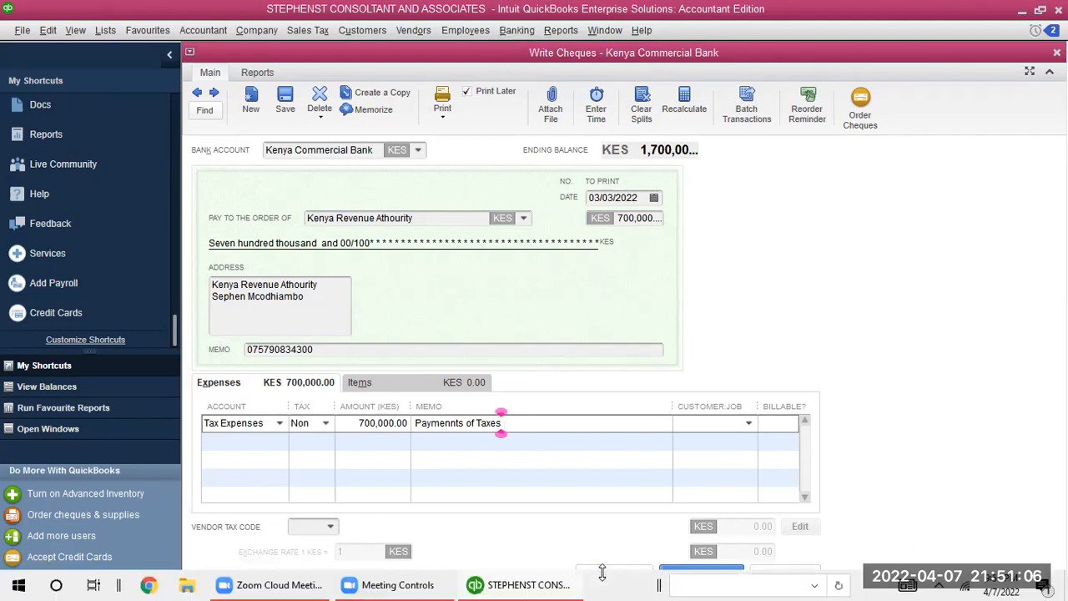
left_click(610, 578)
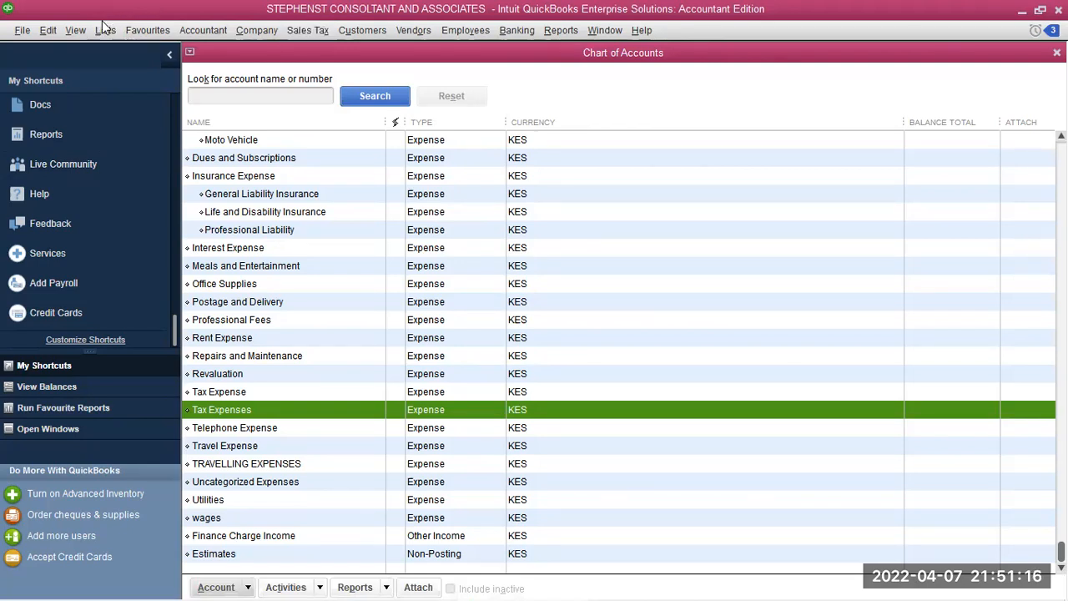
Confirm Tax Expenses appears as an Expense account, then bring up the Accountant menu
left_click(203, 30)
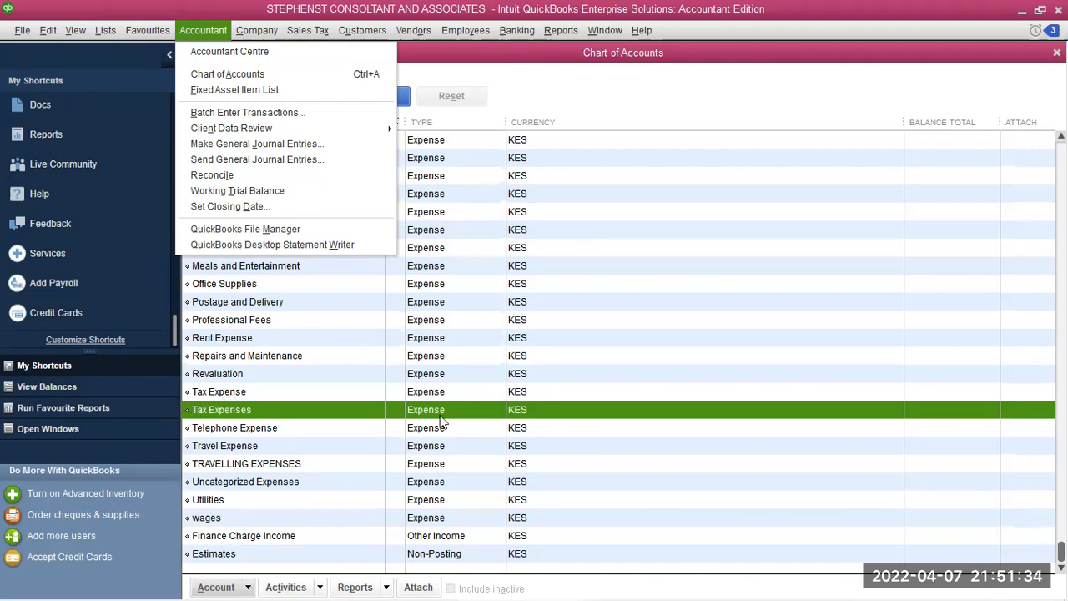
left_click(471, 67)
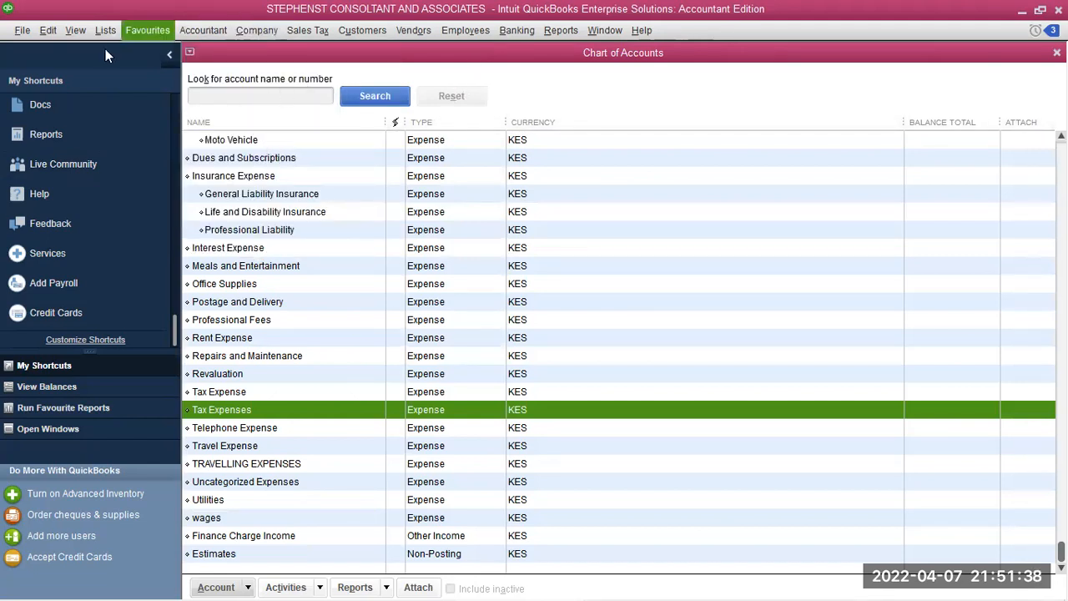
left_click(203, 30)
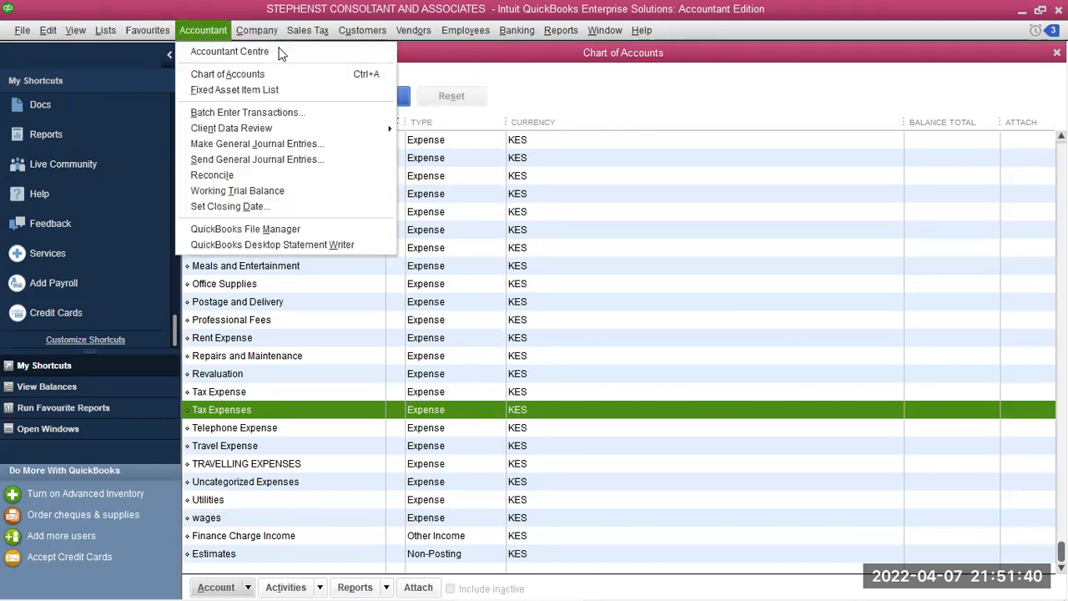
Go to the Accountant Centre and view the Kenya Commercial Bank register
left_click(214, 48)
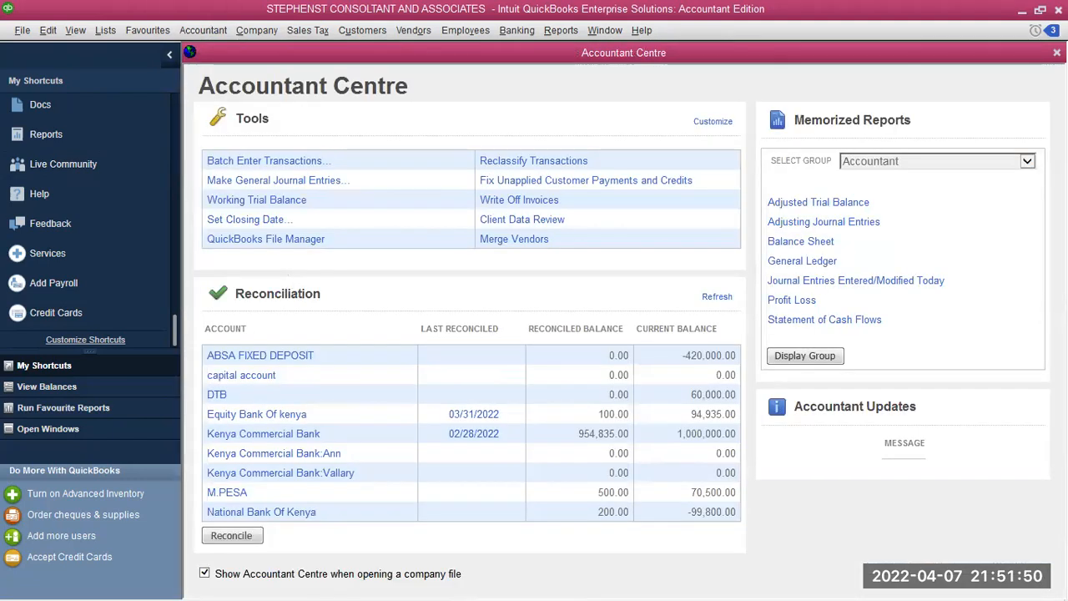
left_click(348, 437)
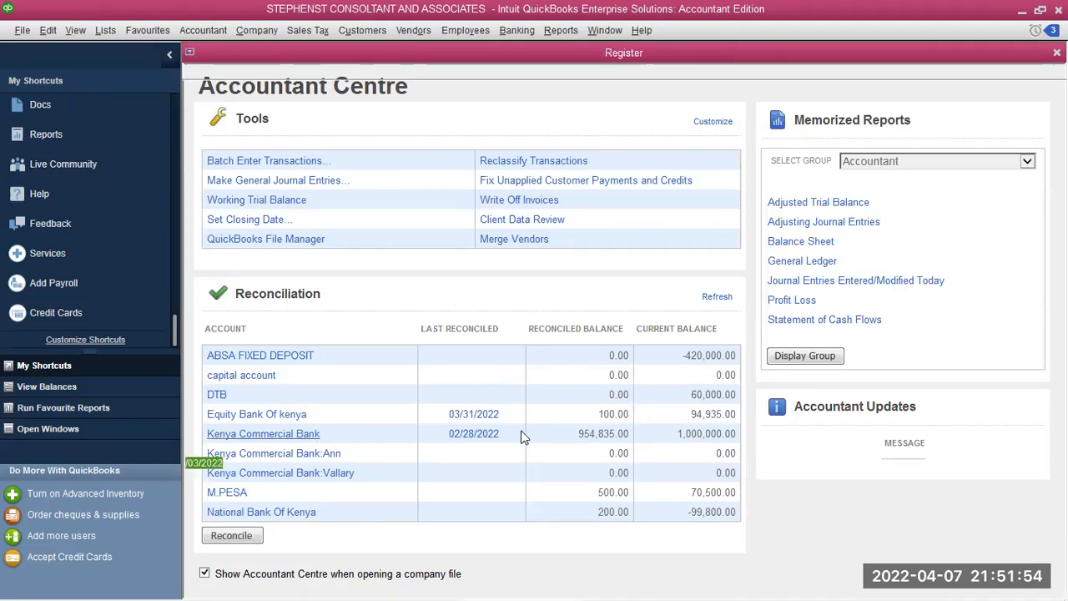
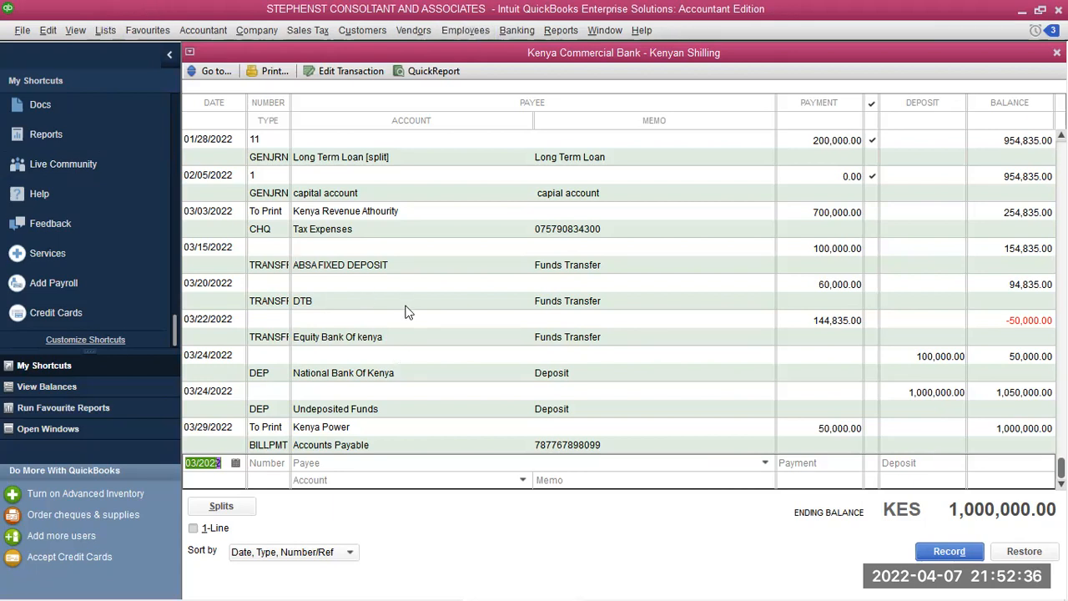
Browse the Banking menu entries, close the menu, then bring the Banking menu up again
left_click(513, 30)
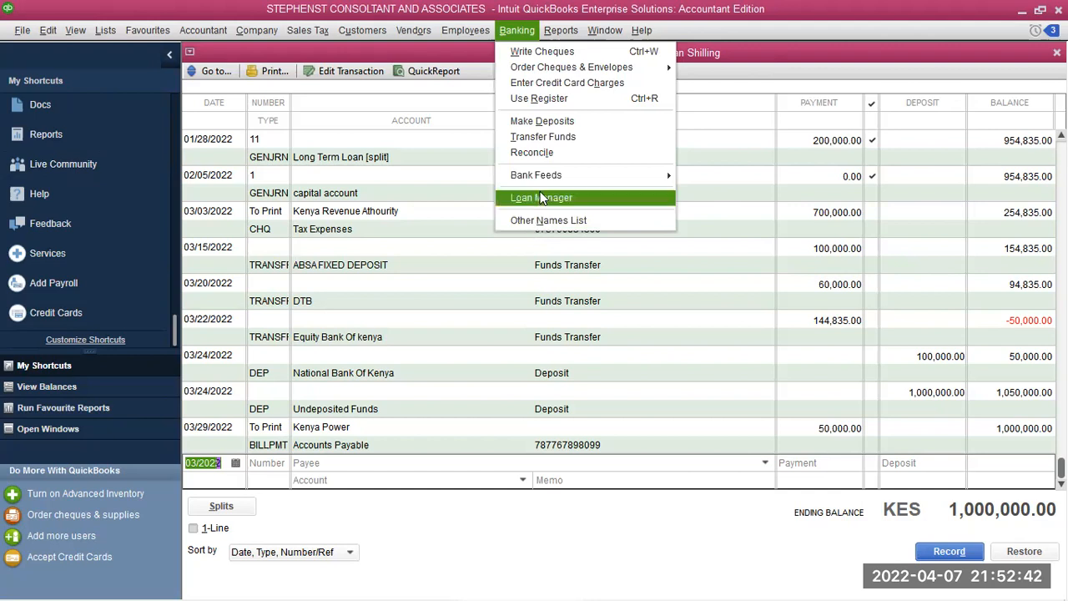
mouse_move(523, 169)
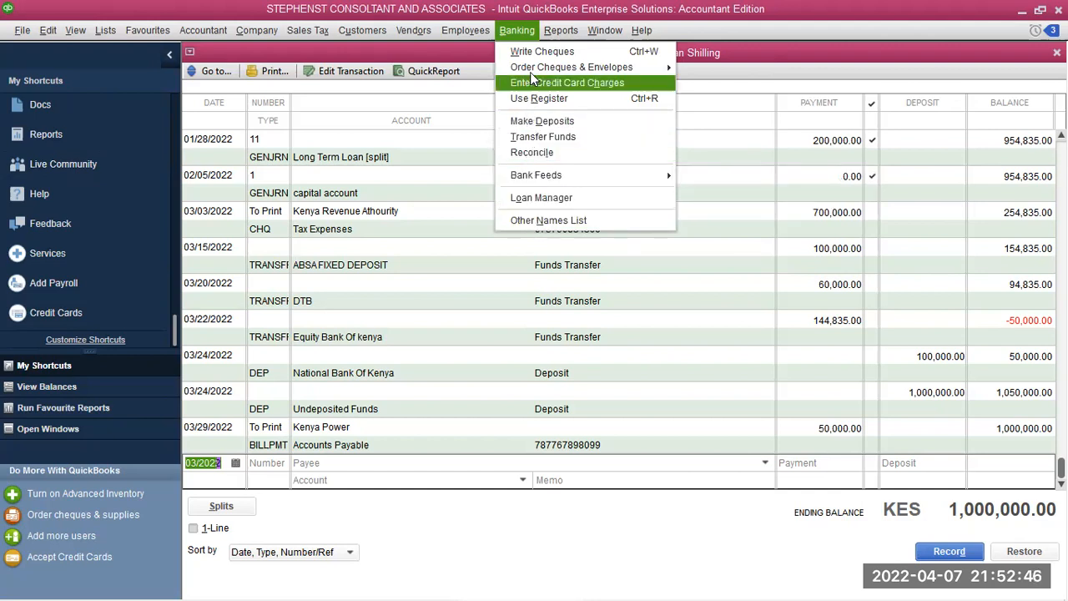
mouse_move(533, 67)
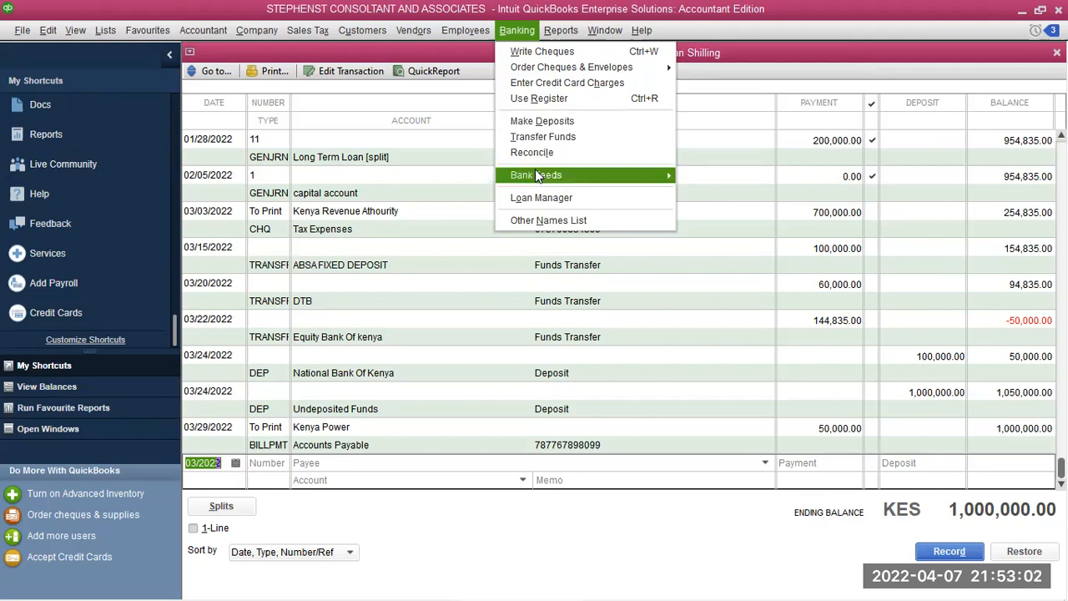
left_click(345, 96)
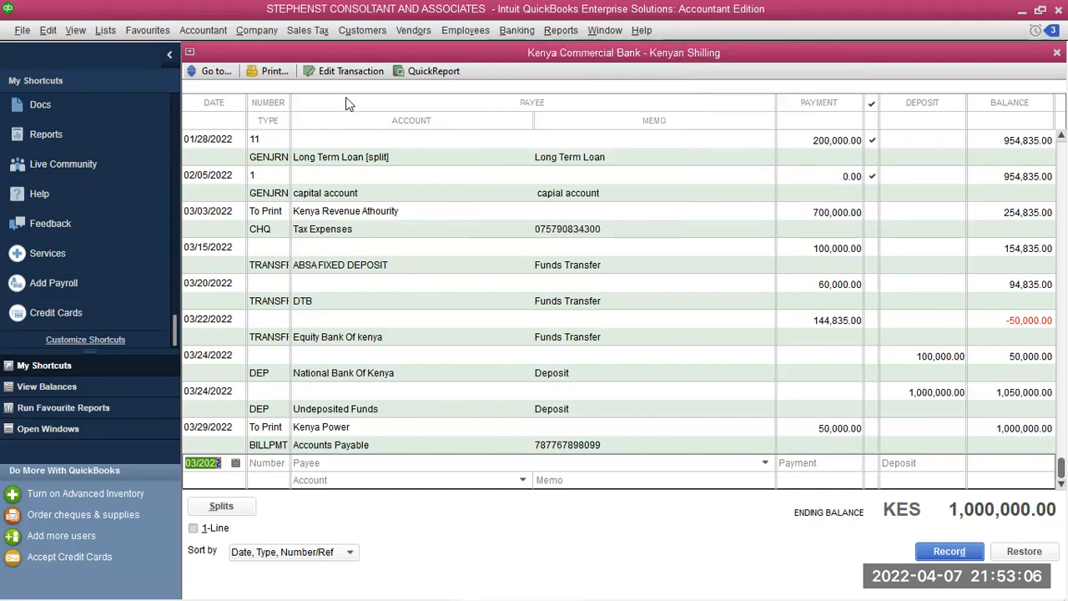
left_click(522, 28)
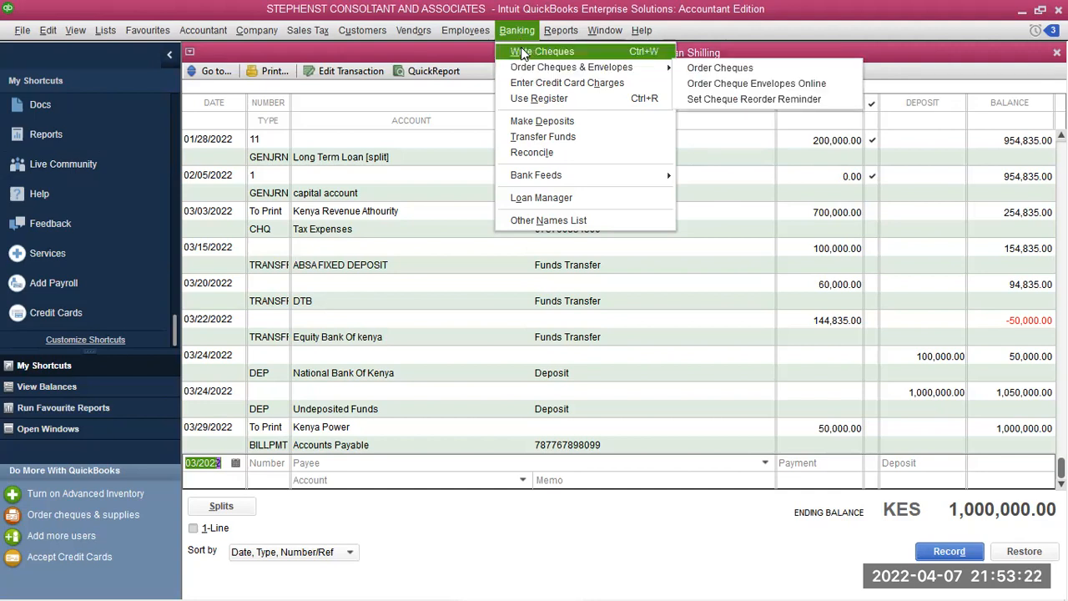
Draft a Kenya Commercial Bank cheque payable to NAIROBI BEAUTY, dated 03/05/2022
left_click(520, 47)
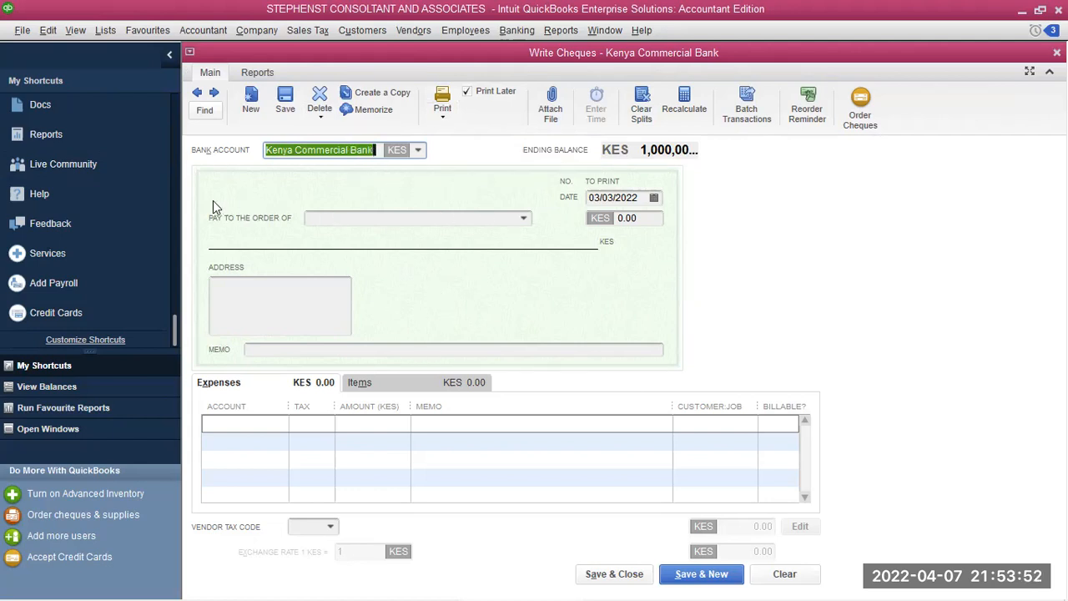
left_click(522, 220)
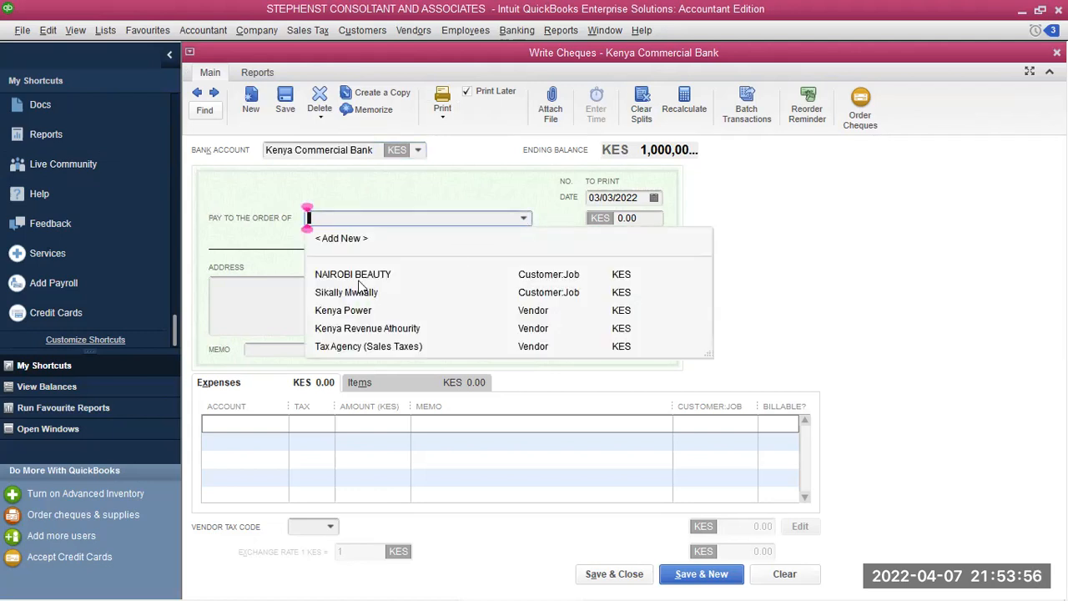
left_click(359, 275)
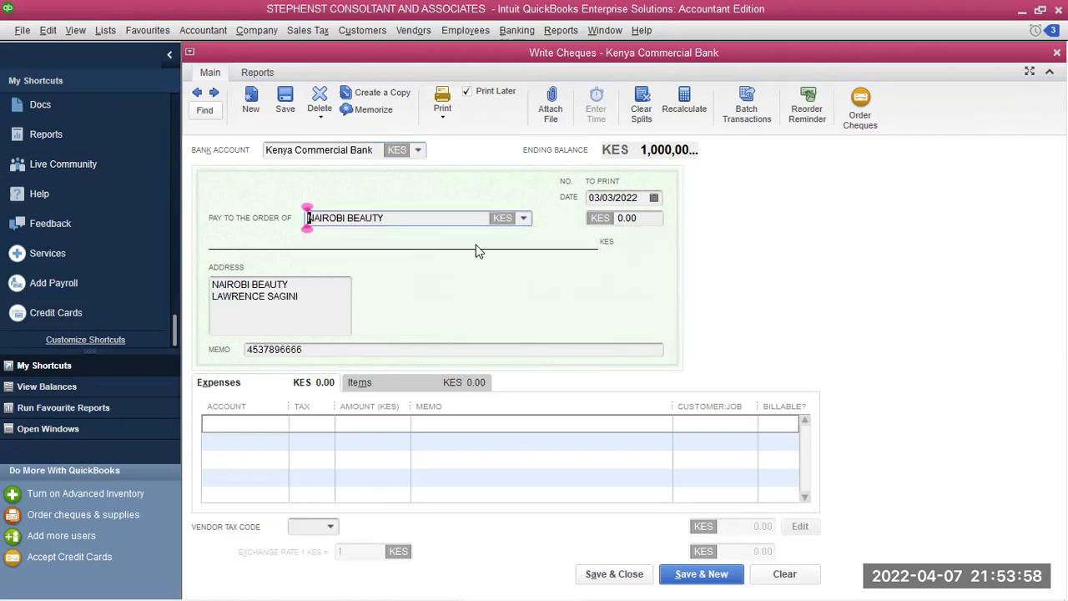
left_click(653, 199)
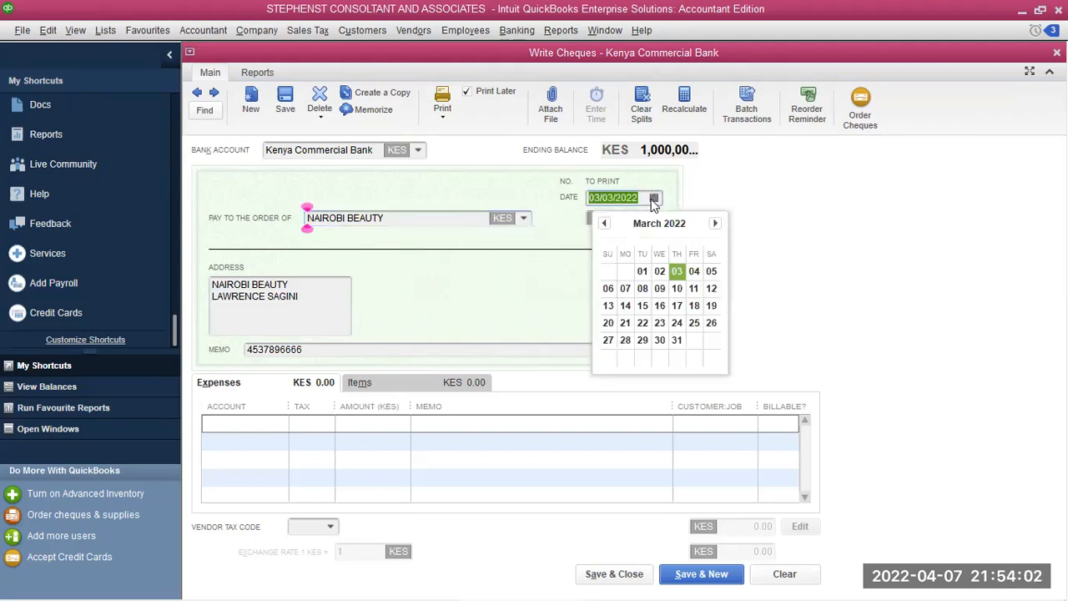
left_click(711, 272)
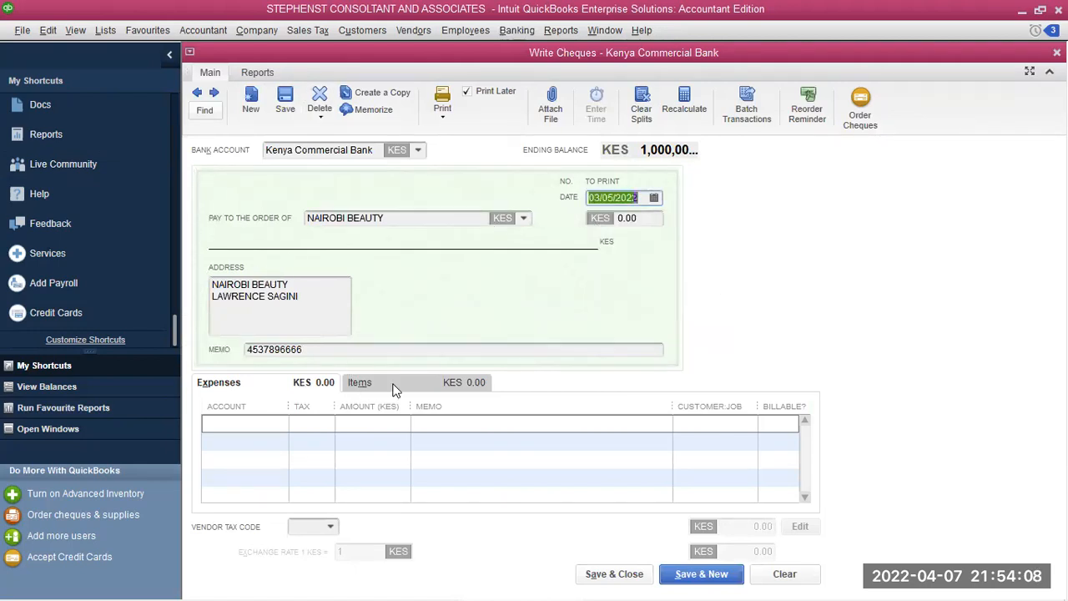
left_click(255, 424)
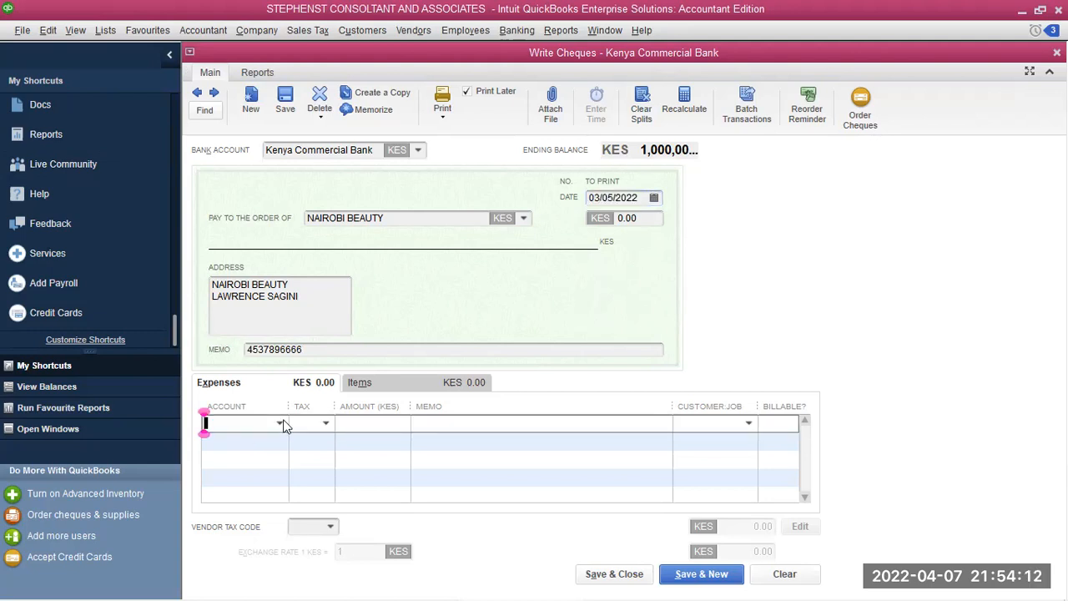
Add a 200,000 Business Licenses and Permits expense line with memo 'Business permits'
left_click(280, 423)
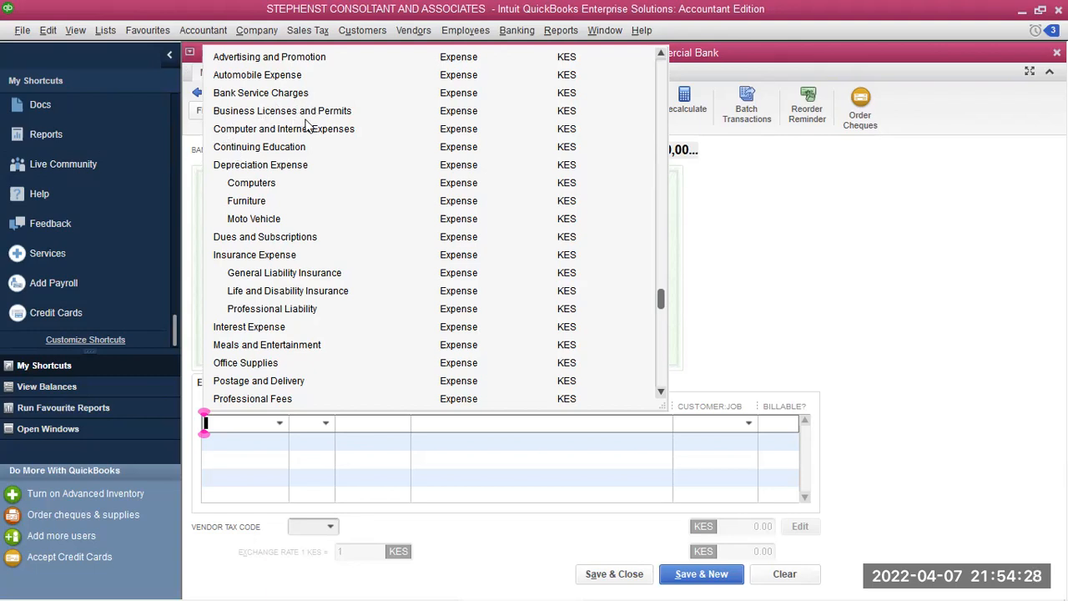
left_click(263, 115)
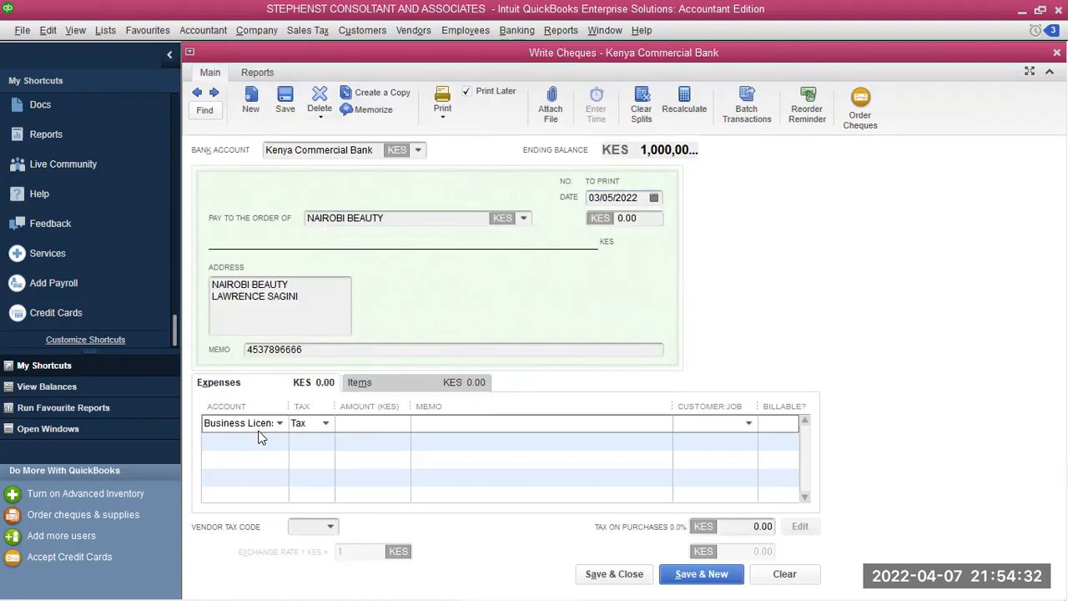
left_click(372, 421)
type("2000000")
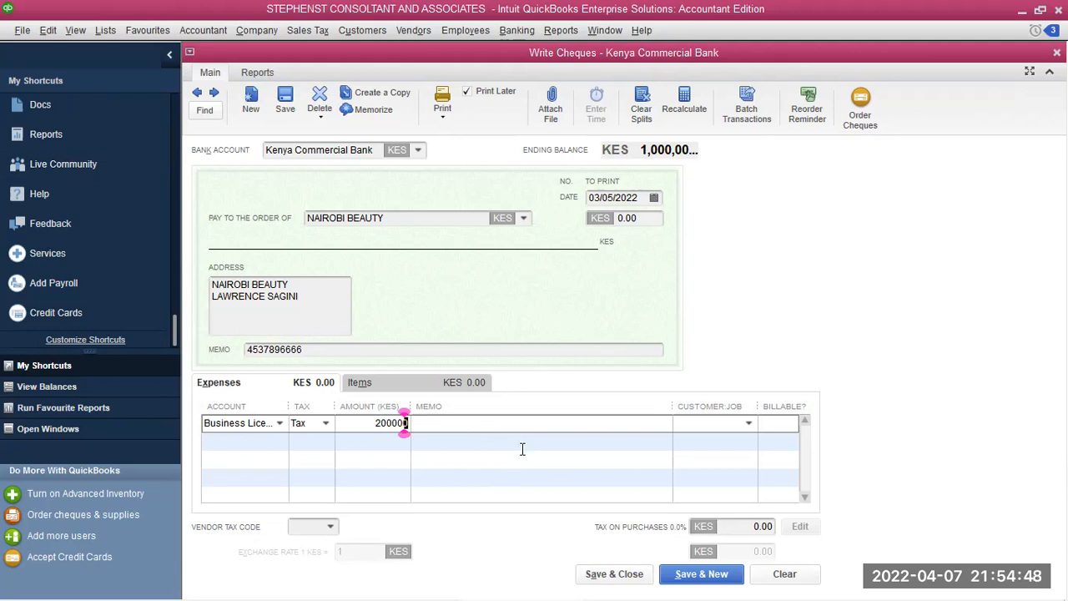
left_click(456, 423)
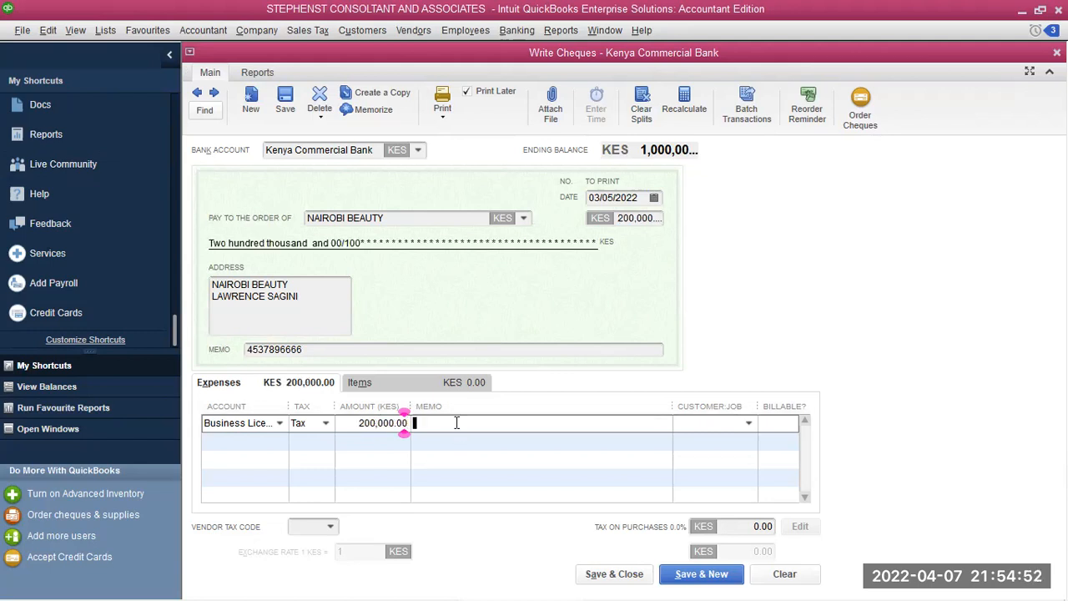
type("Bu")
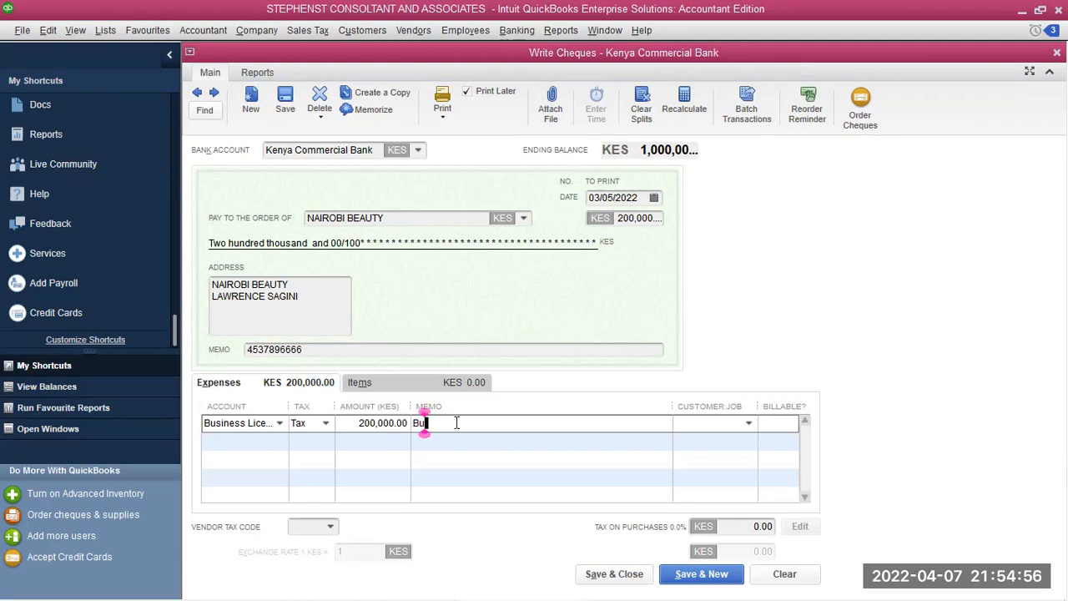
type("sine")
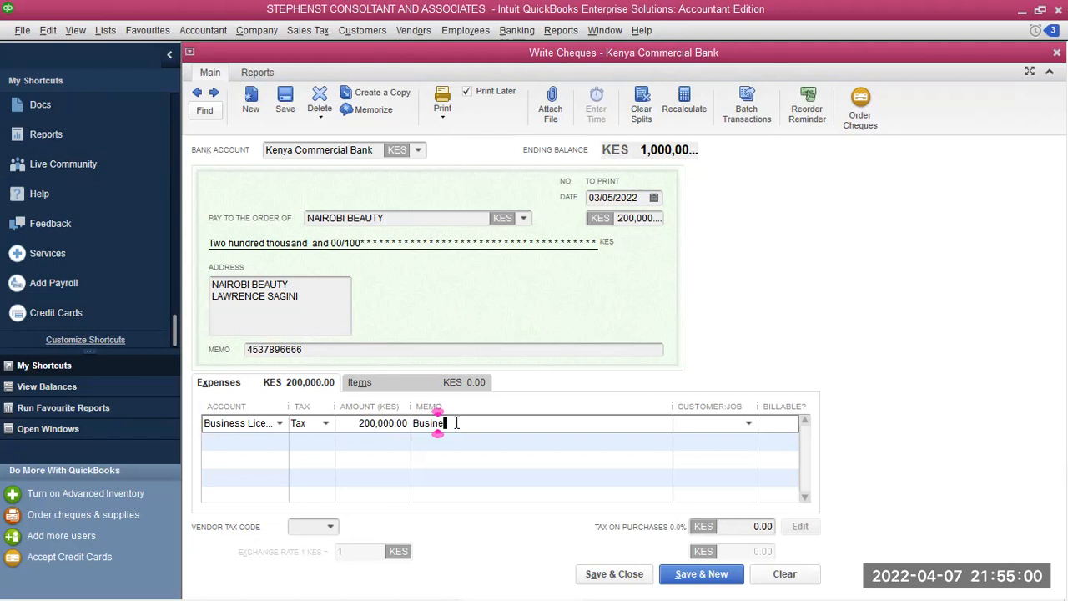
type("ss p")
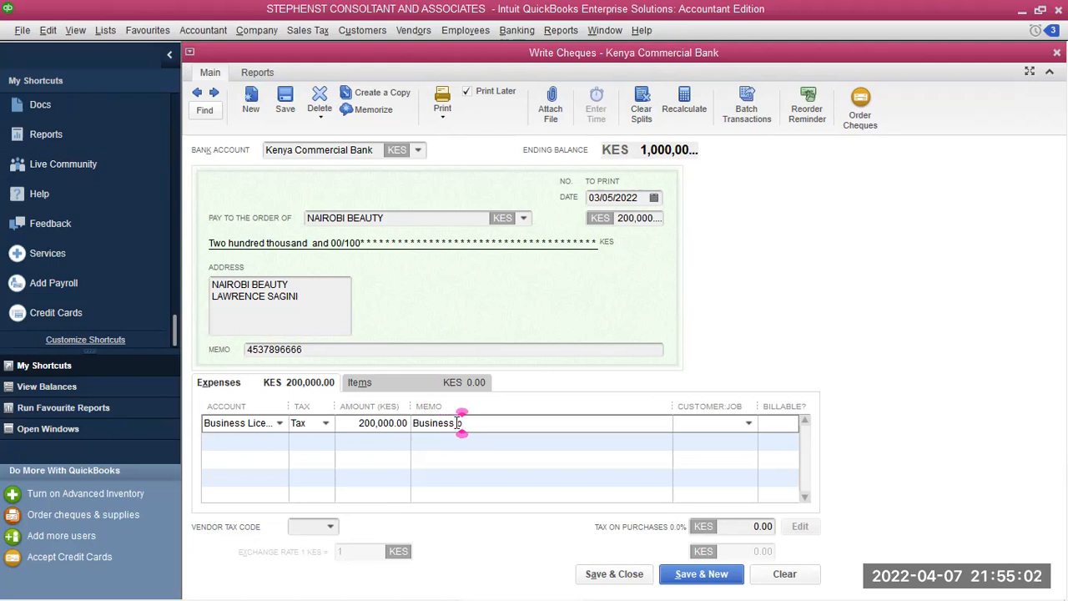
type("ermits")
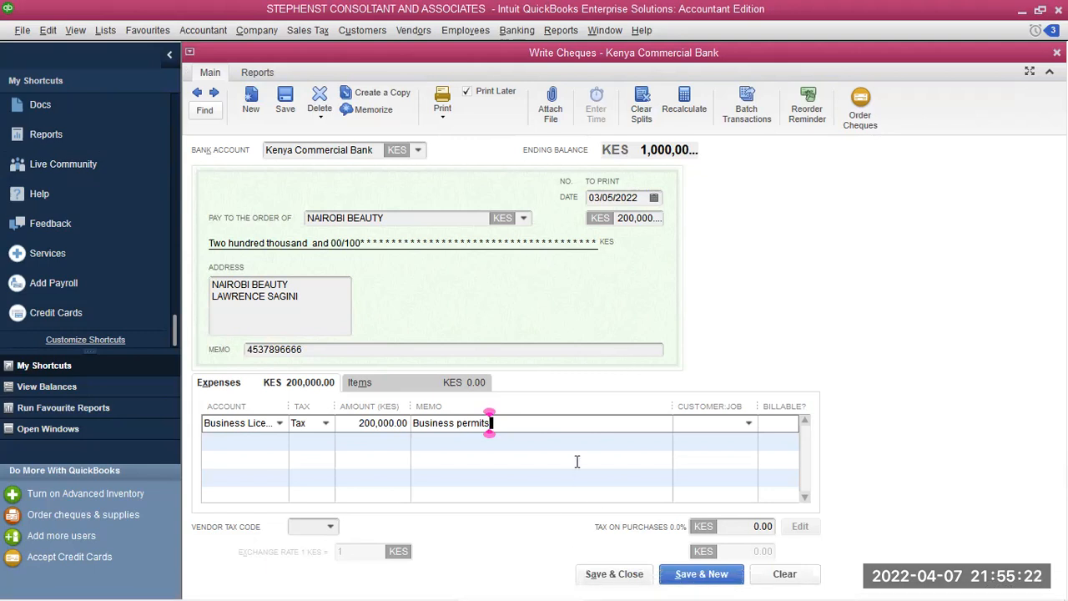
Print the transaction as cheque number 2, accepting the foreign-currency warning
left_click(446, 122)
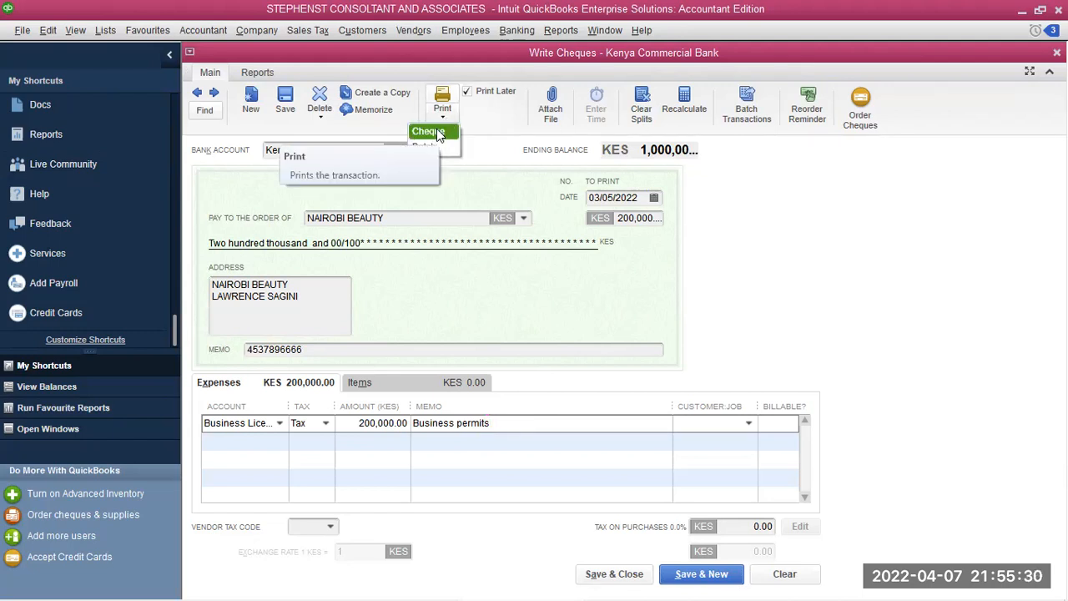
left_click(437, 134)
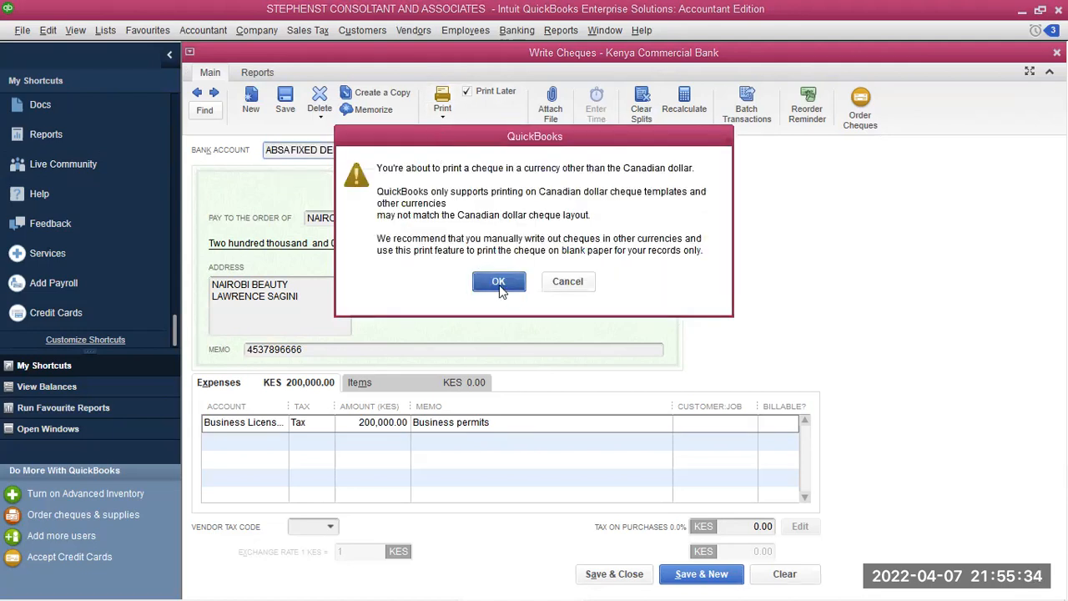
left_click(499, 284)
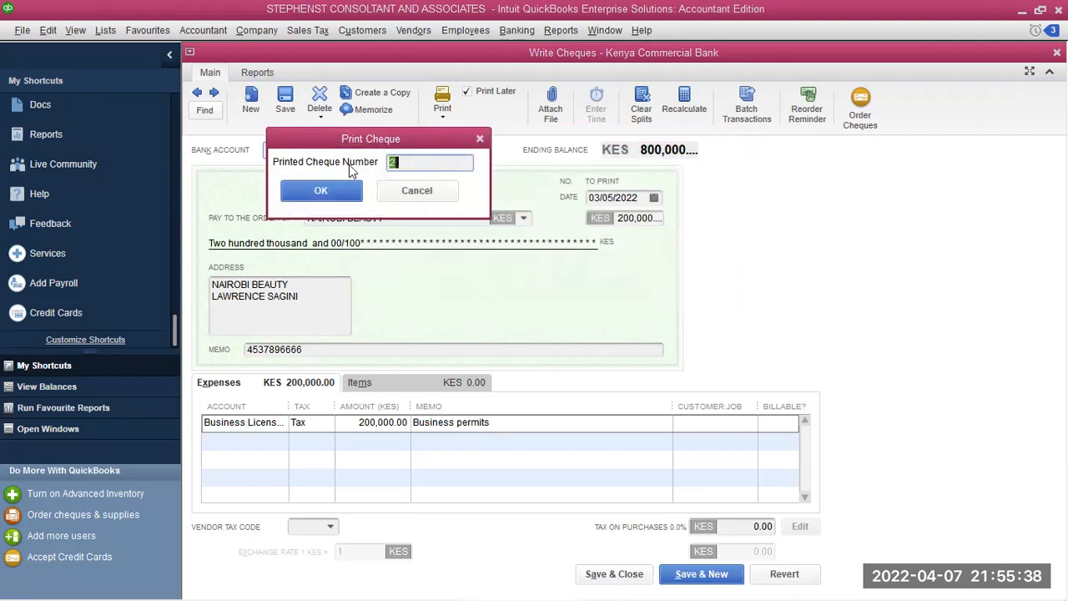
left_click(323, 191)
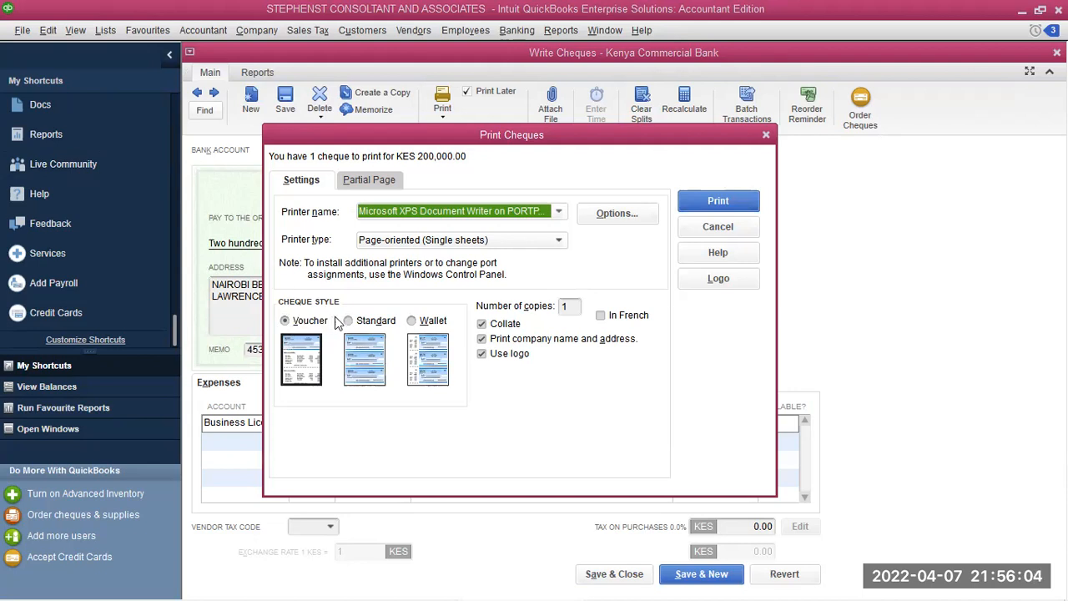
Switch the cheque style to Standard and set the XPS printer orientation to Landscape
left_click(377, 322)
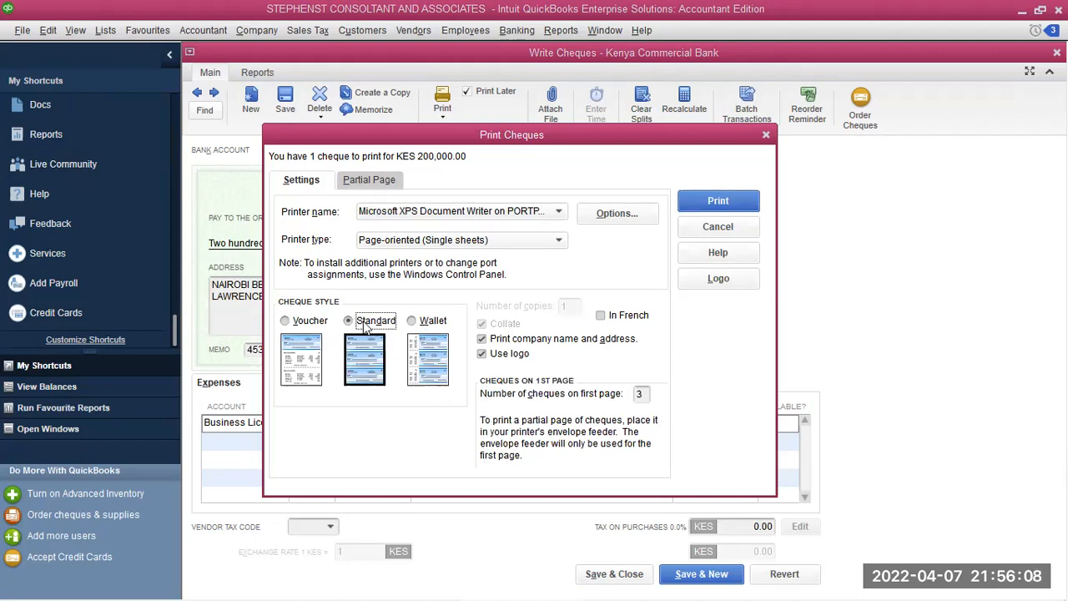
left_click(620, 214)
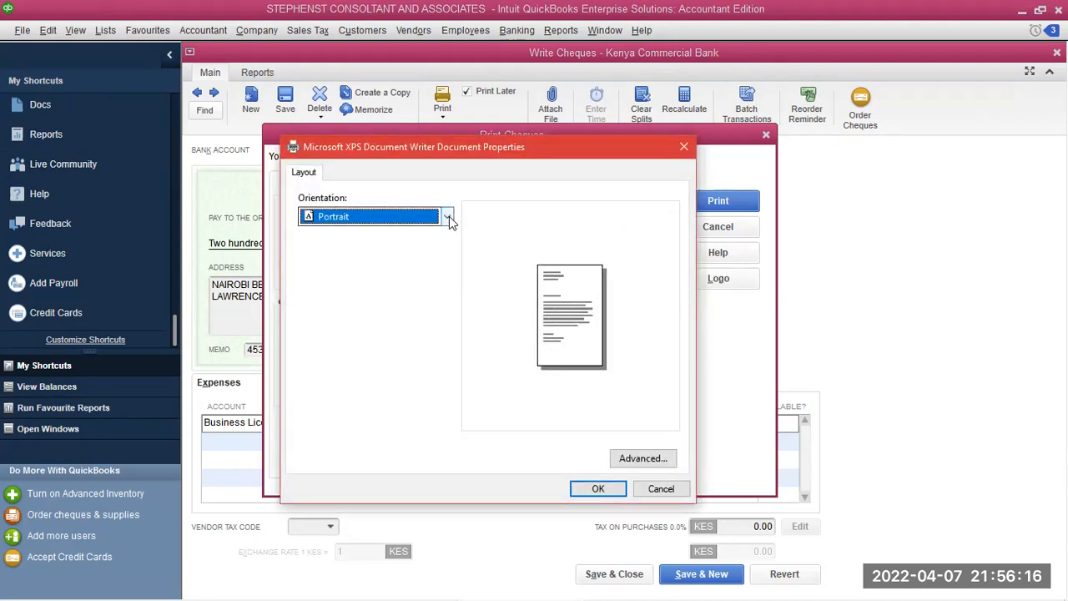
left_click(449, 217)
left_click(373, 250)
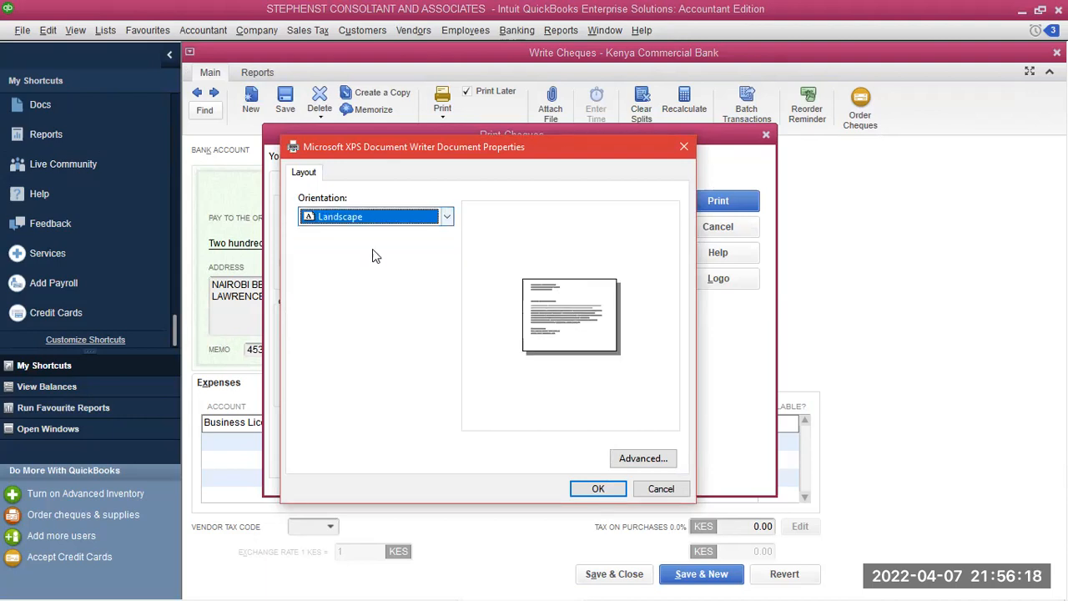
left_click(447, 217)
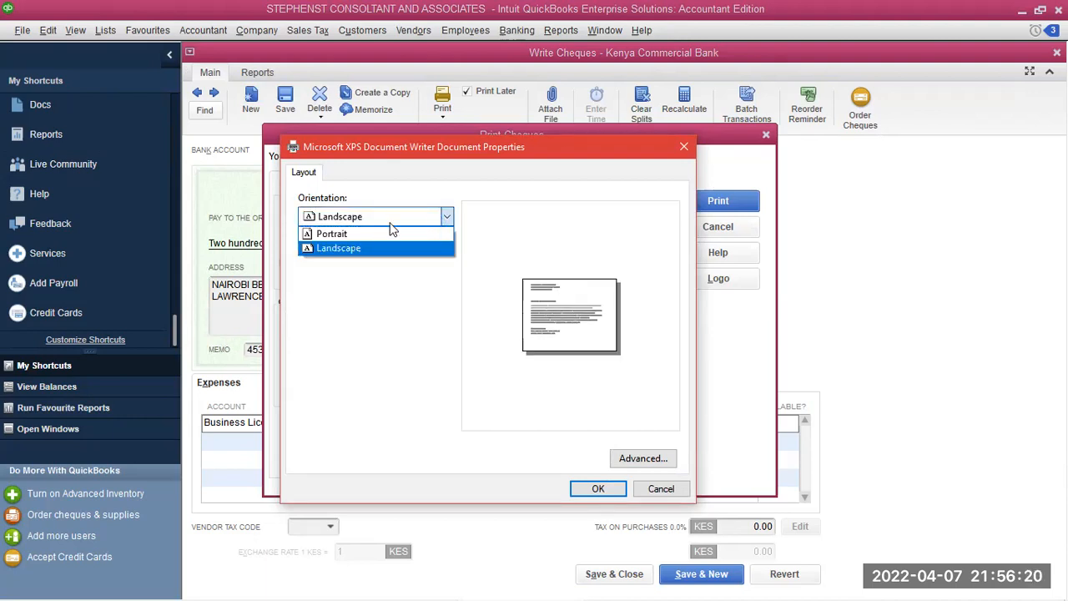
left_click(352, 222)
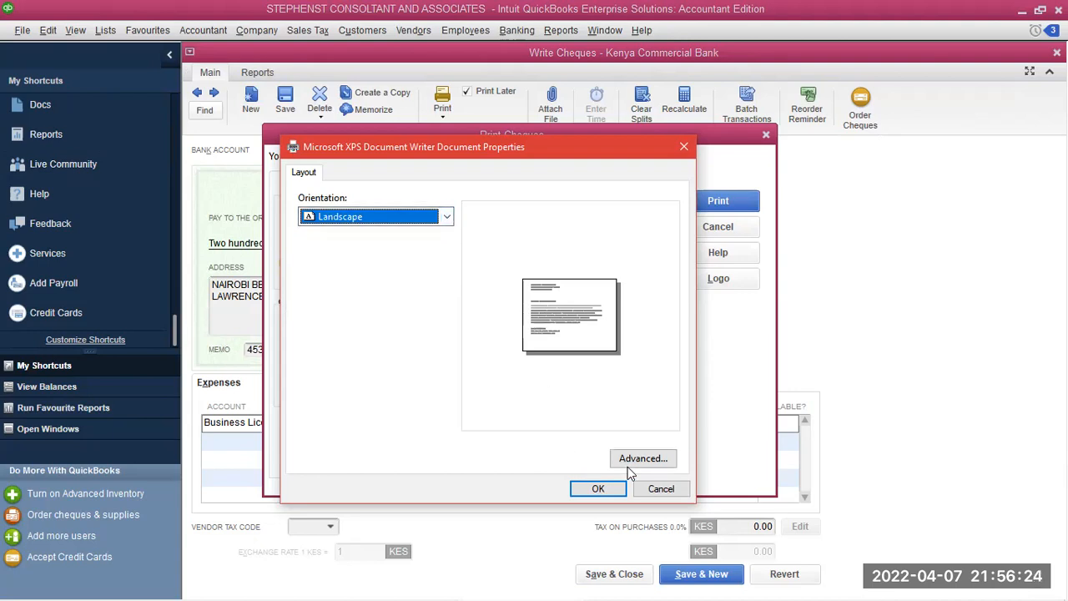
left_click(607, 487)
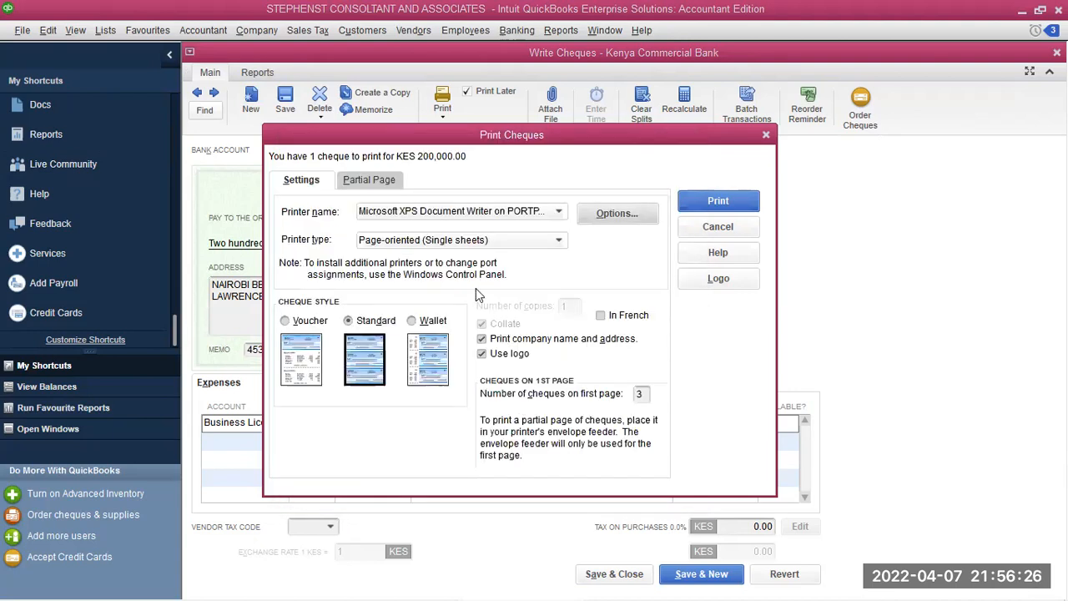
Try printing, cancel the output file and error, then switch the bank account to ABSA FIXED DEPOSIT
left_click(707, 207)
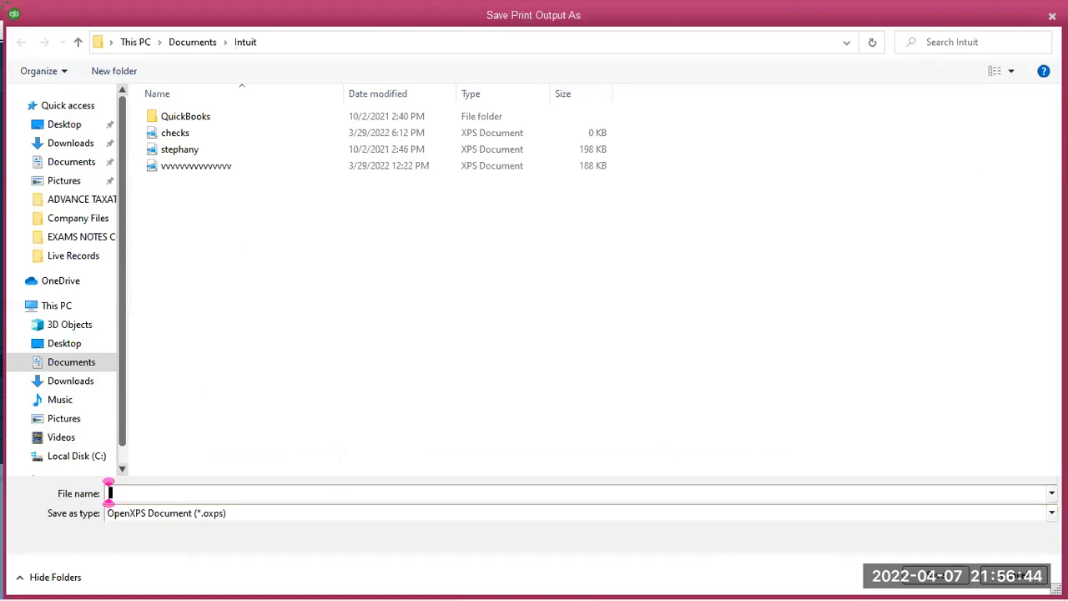
key("Escape")
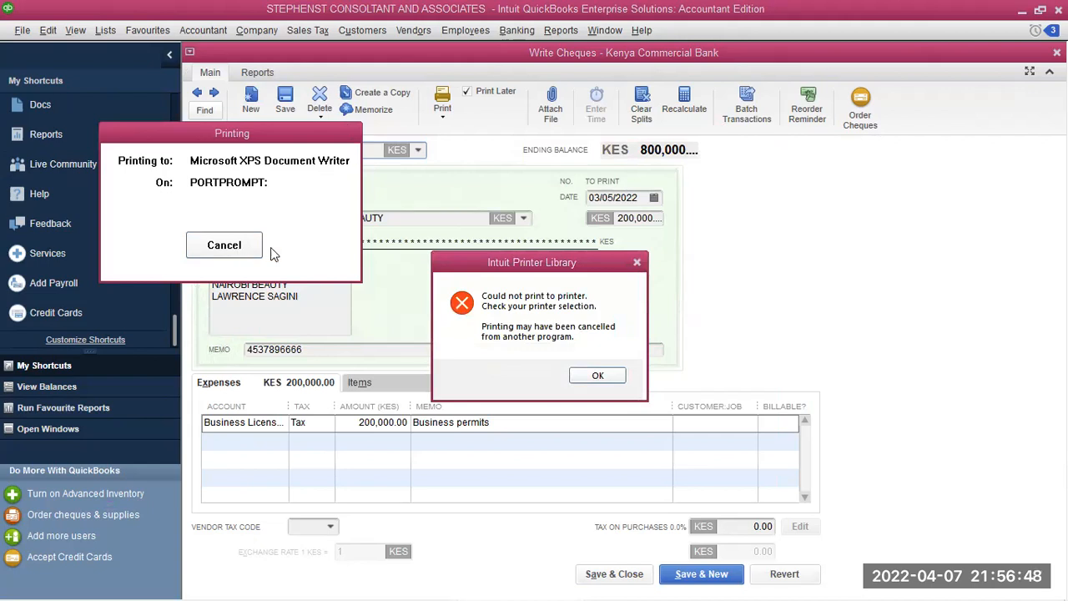
left_click(597, 377)
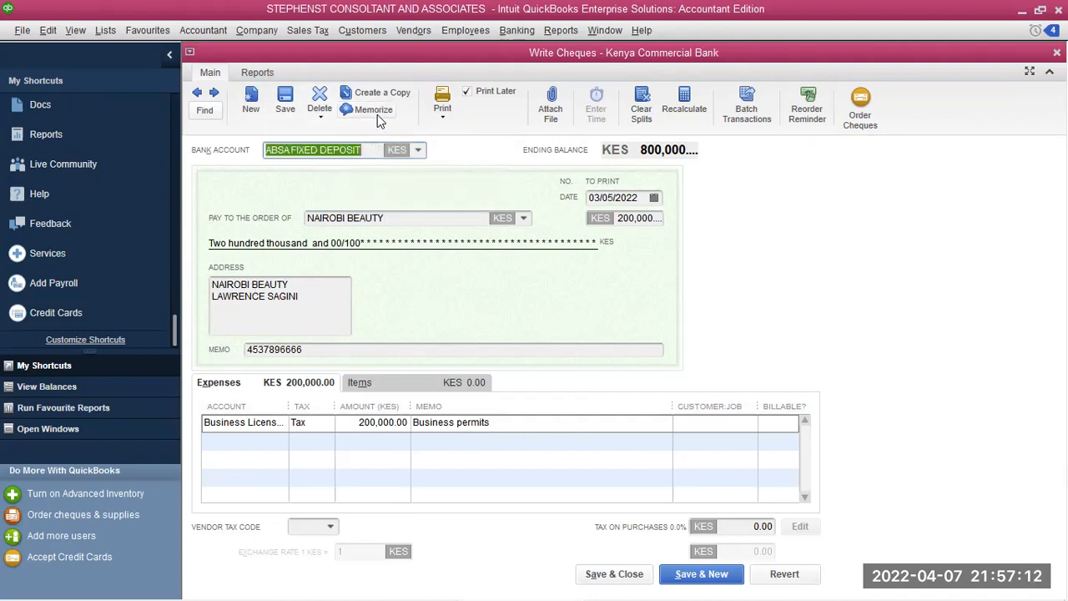
key("Tab")
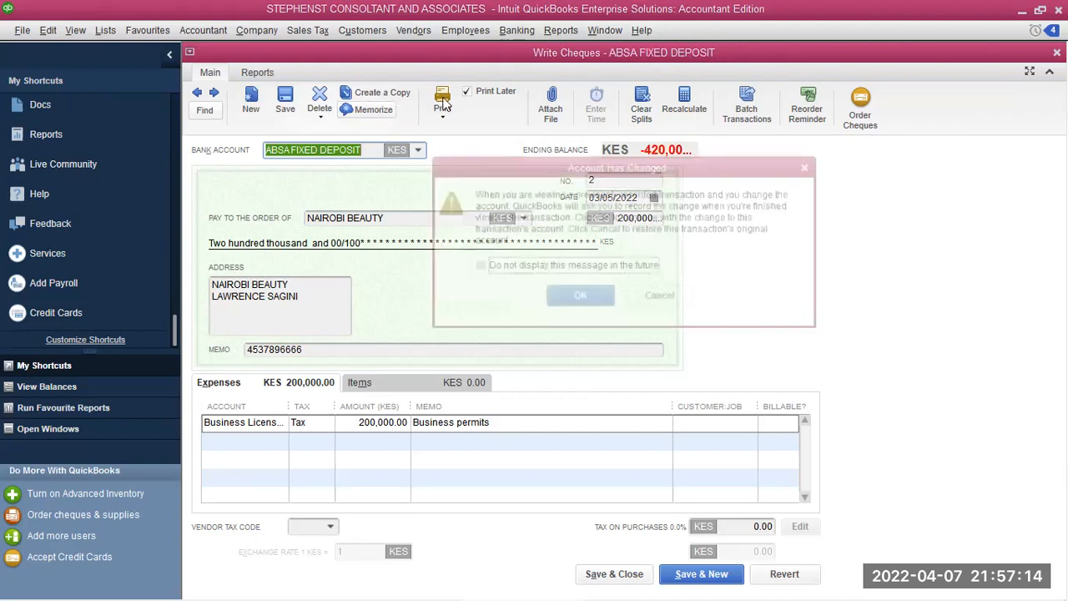
Accept the change to ABSA FIXED DEPOSIT, dismiss the default-accounts notice, and skip memorizing the transaction
left_click(589, 297)
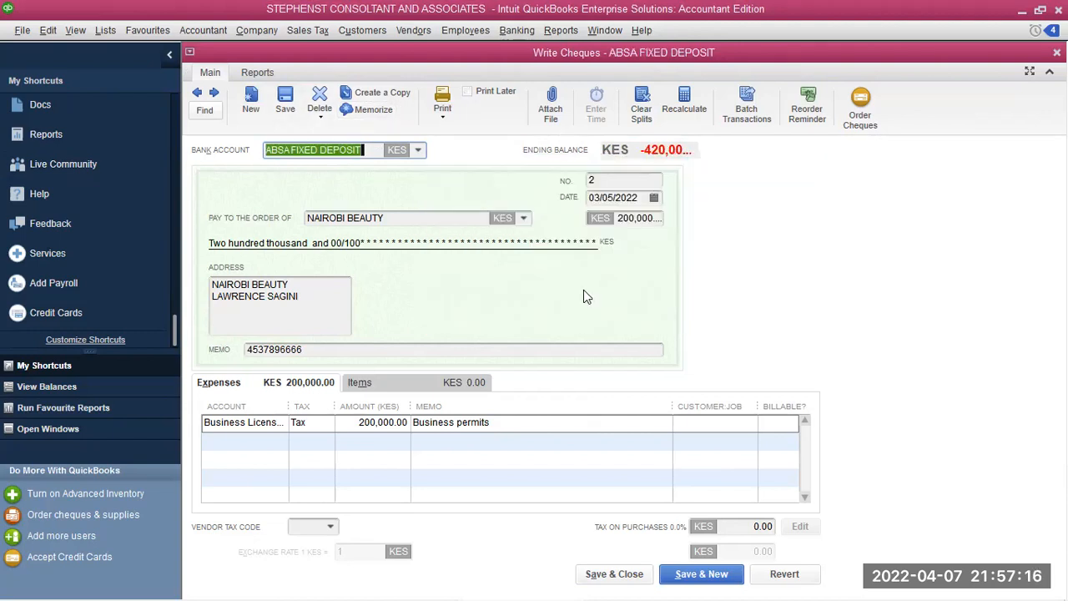
left_click(607, 275)
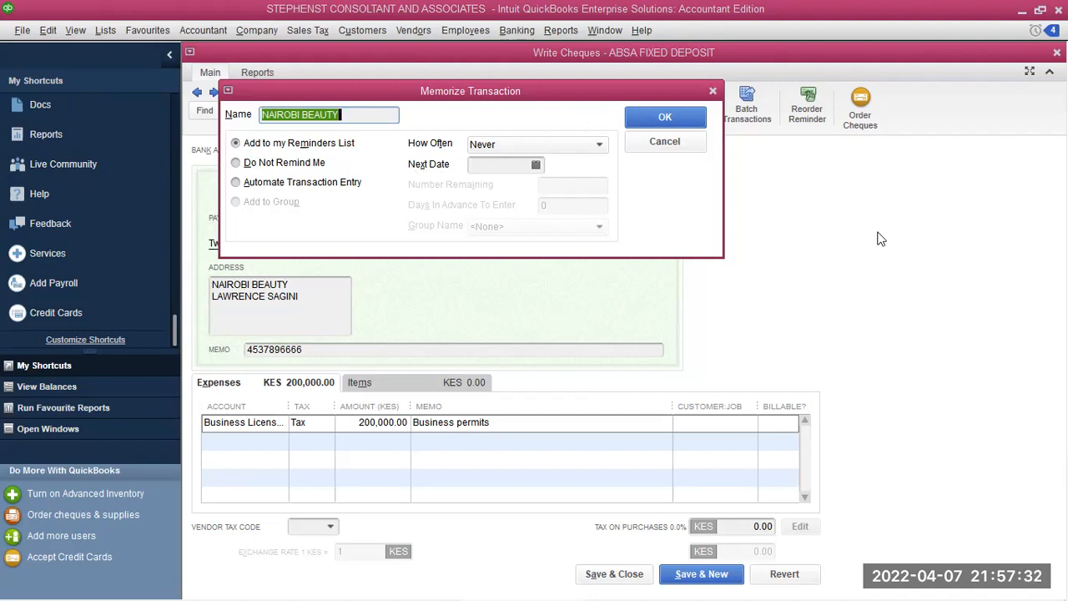
left_click(717, 91)
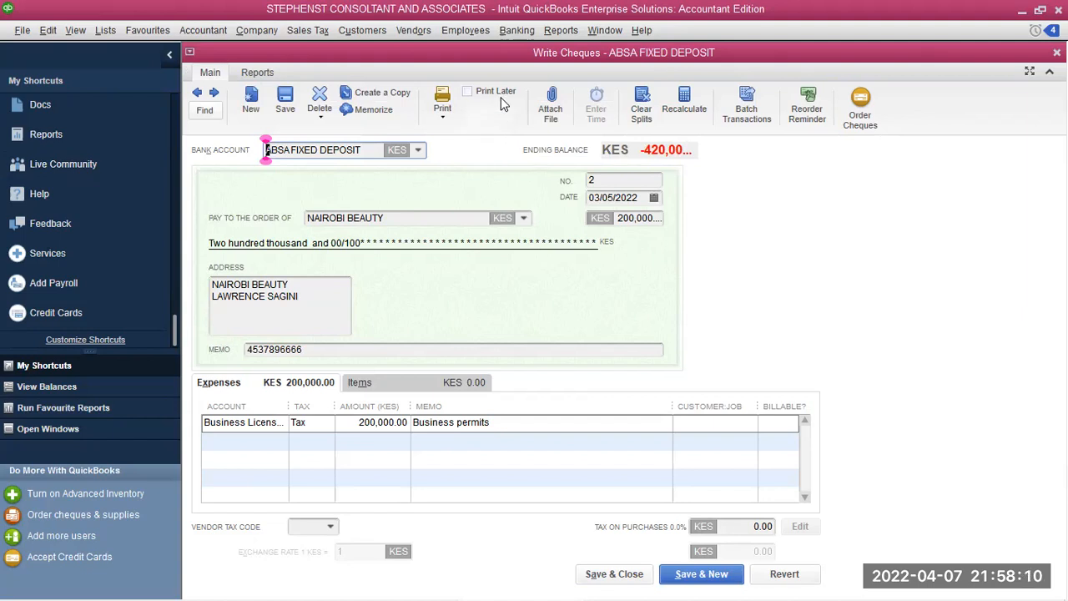
left_click(511, 30)
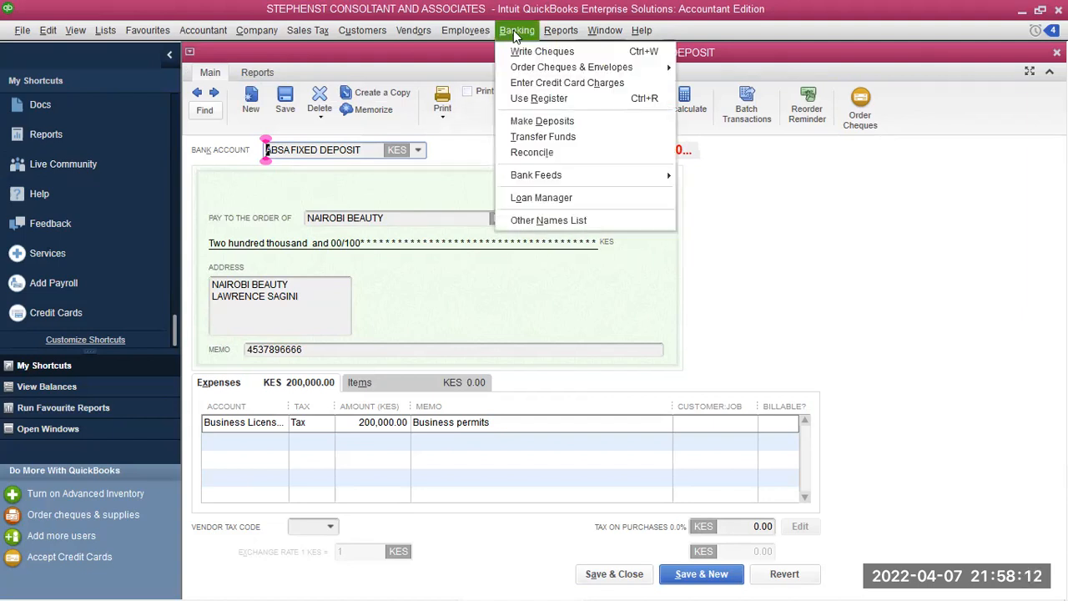
left_click(524, 99)
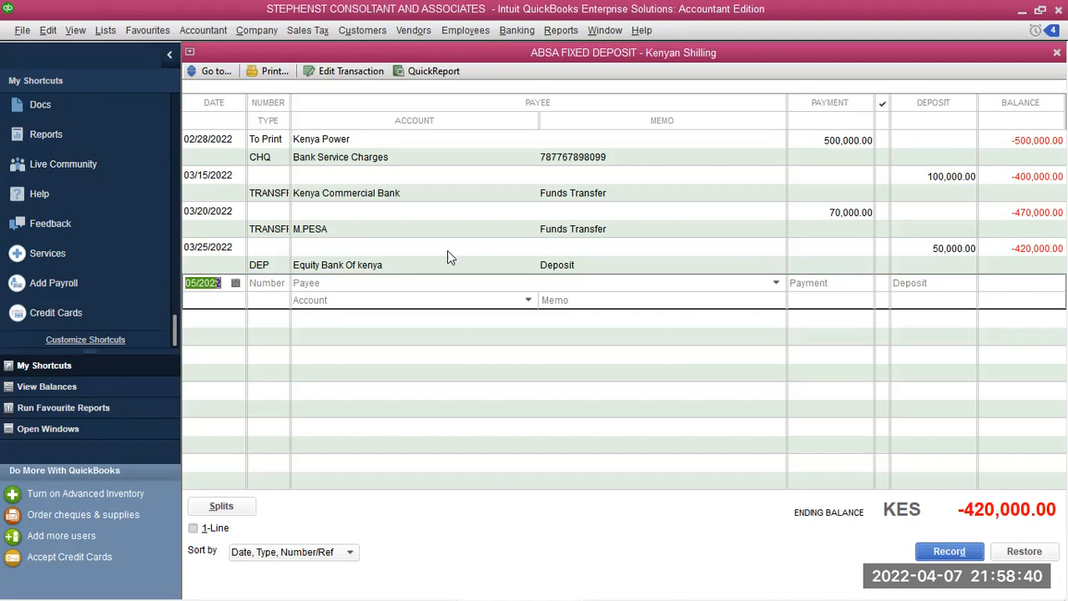
left_click(362, 190)
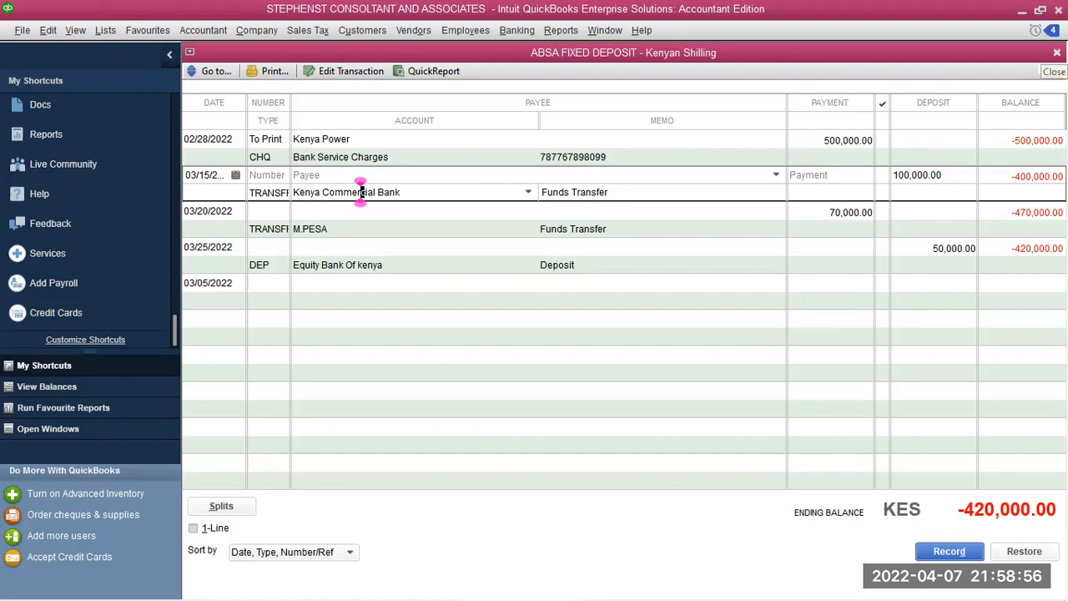
left_click(1056, 53)
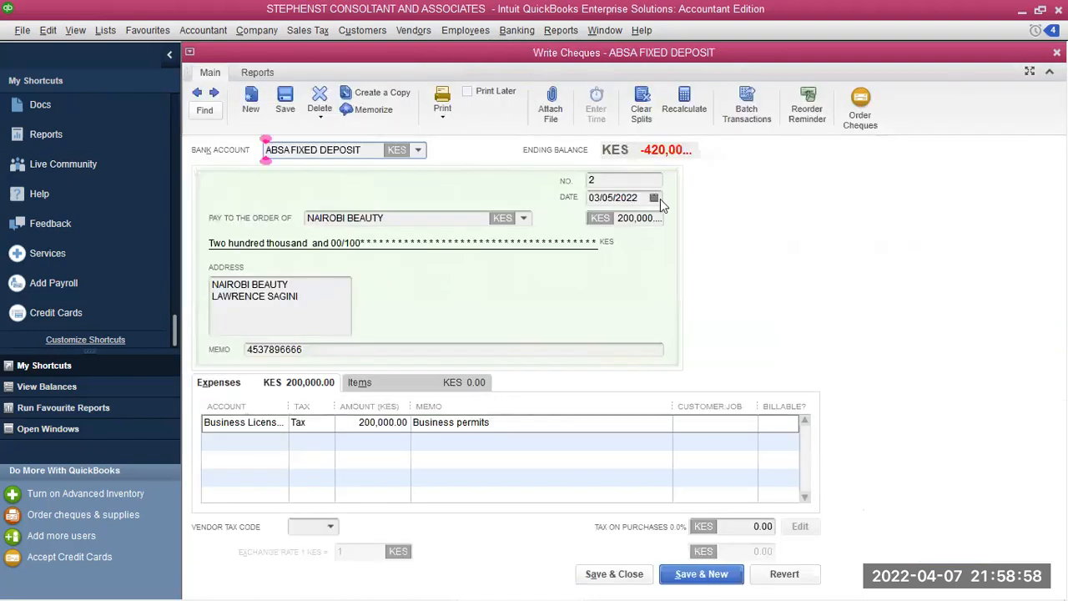
left_click(525, 31)
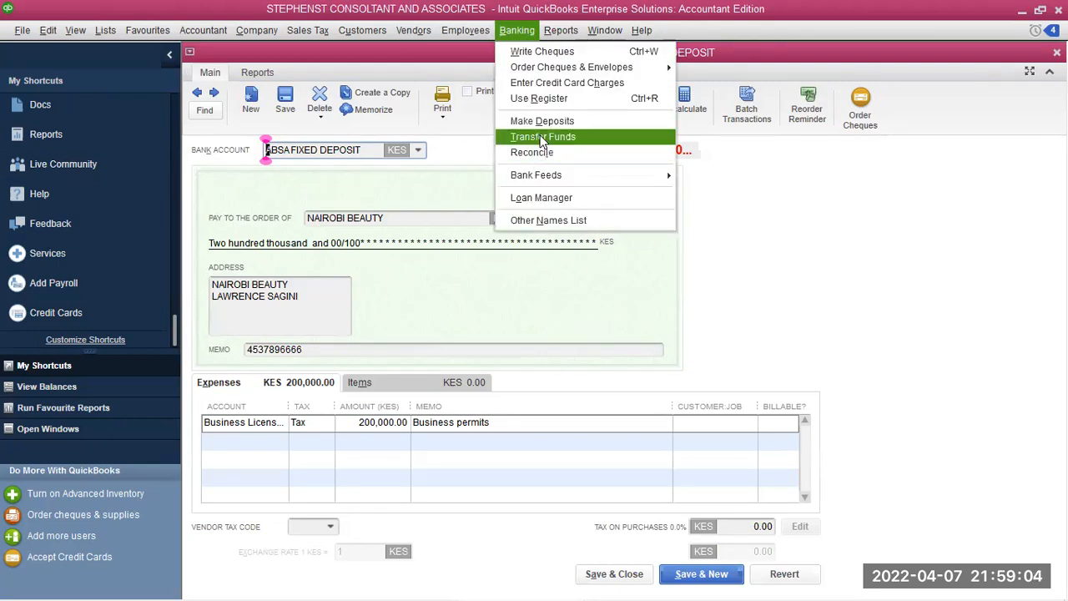
Open the ABSA FIXED DEPOSIT register and run a QuickReport on the 02/28/2022 Kenya Power cheque
left_click(547, 100)
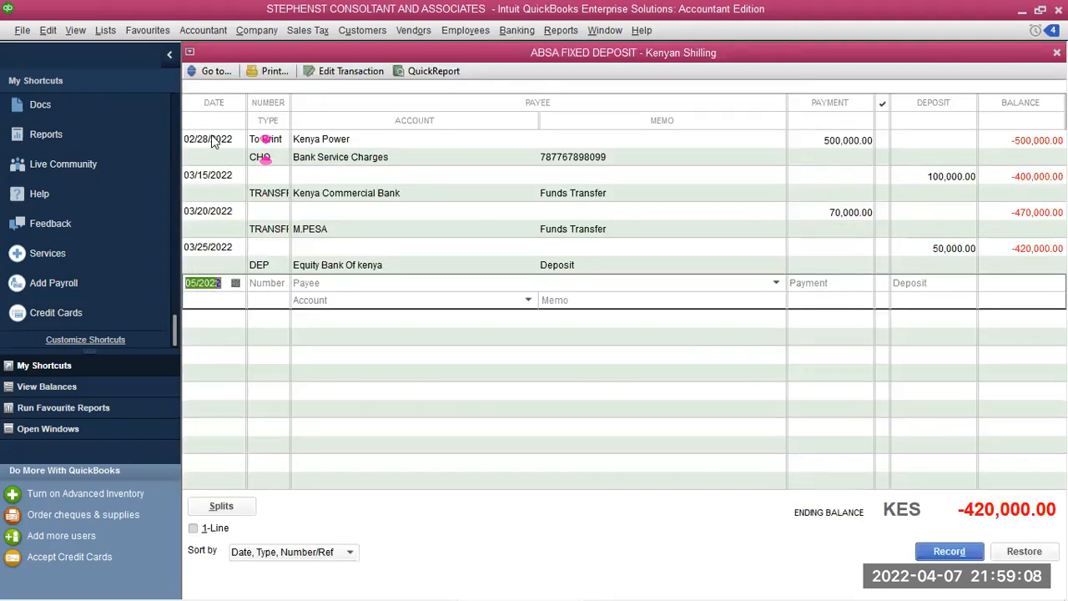
left_click(215, 139)
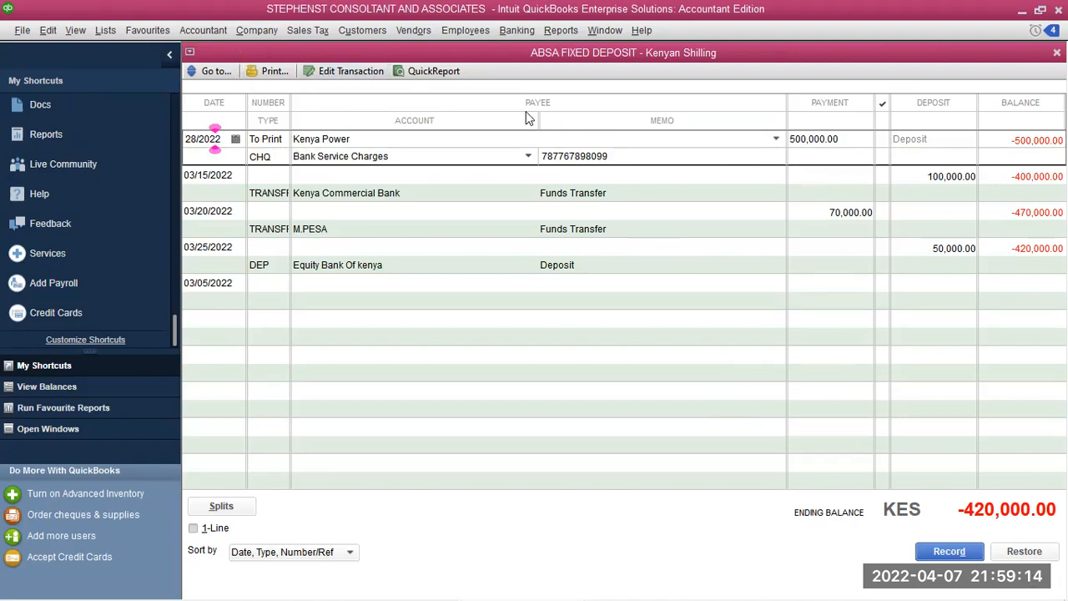
left_click(433, 71)
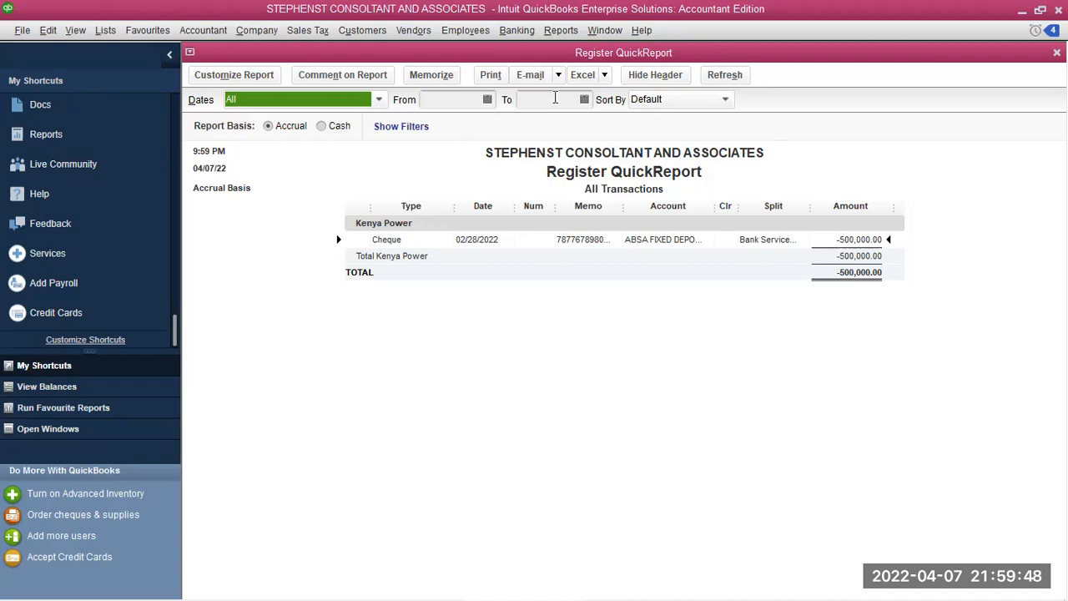
left_click(524, 38)
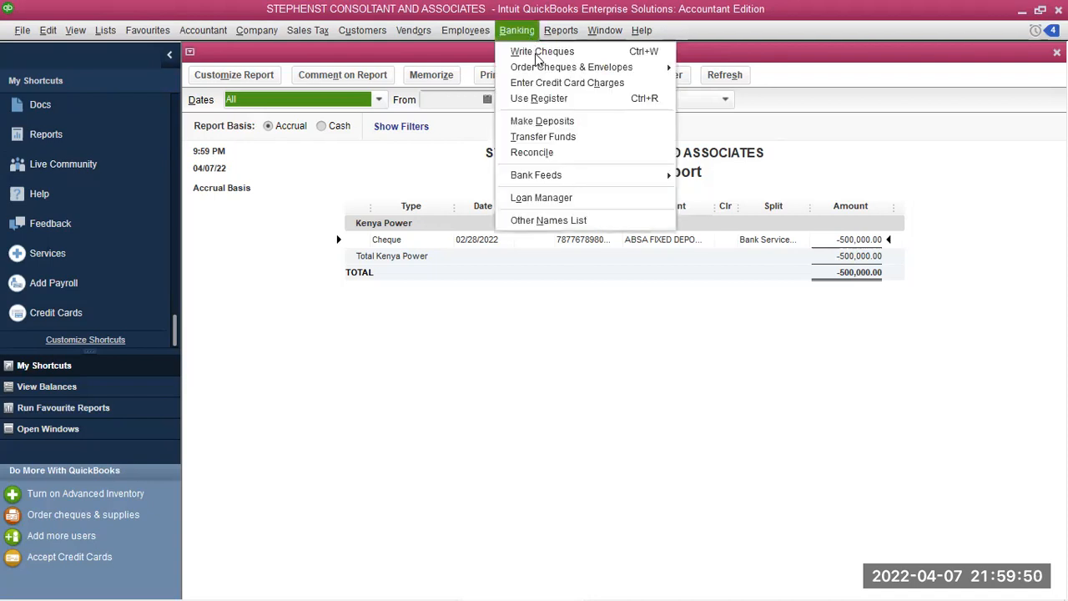
left_click(539, 99)
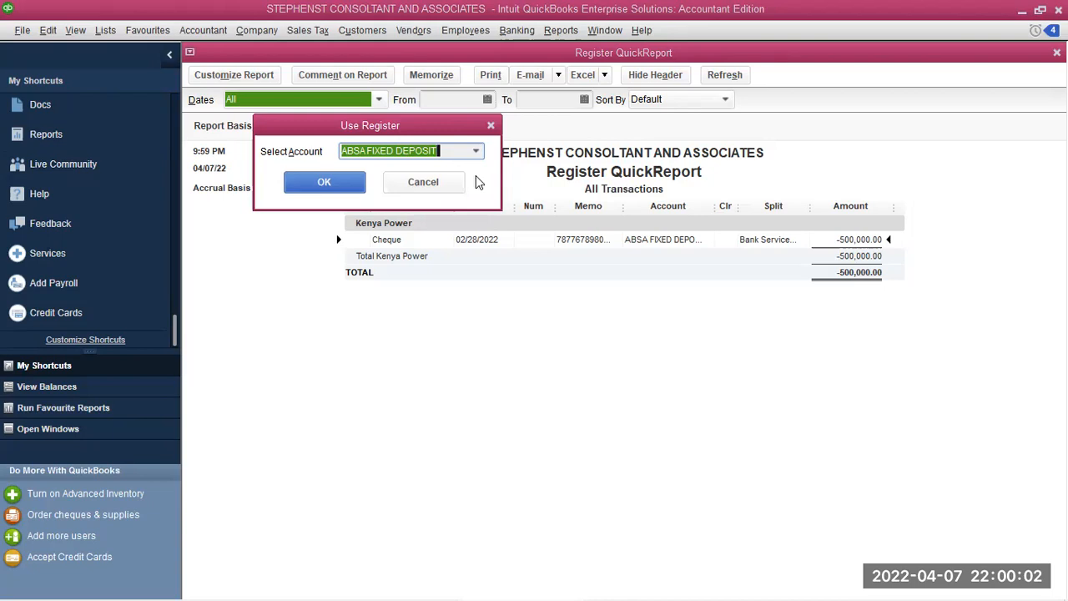
left_click(476, 151)
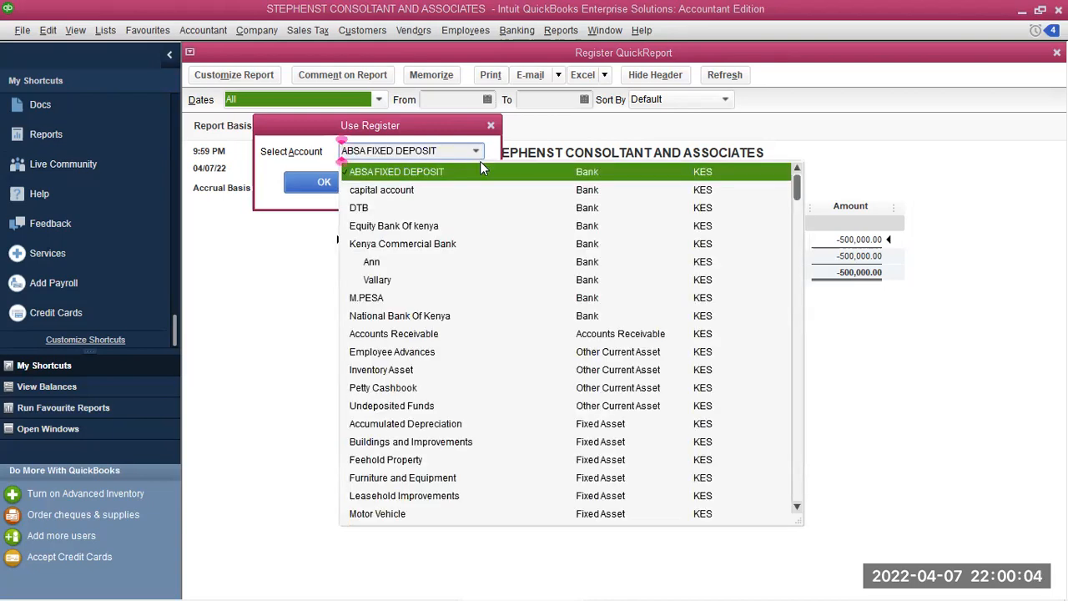
left_click(426, 249)
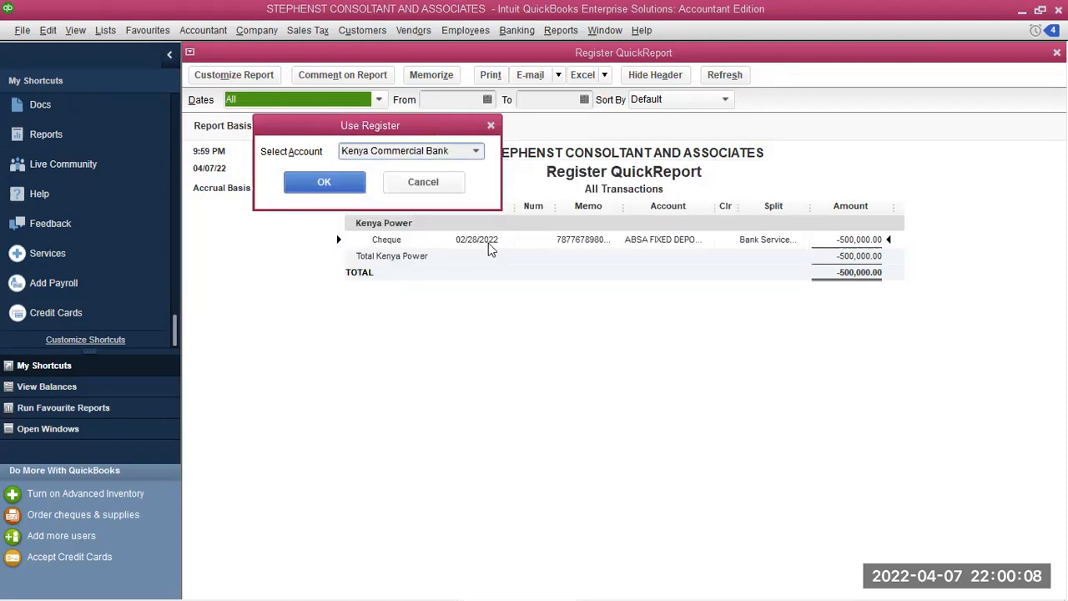
left_click(338, 181)
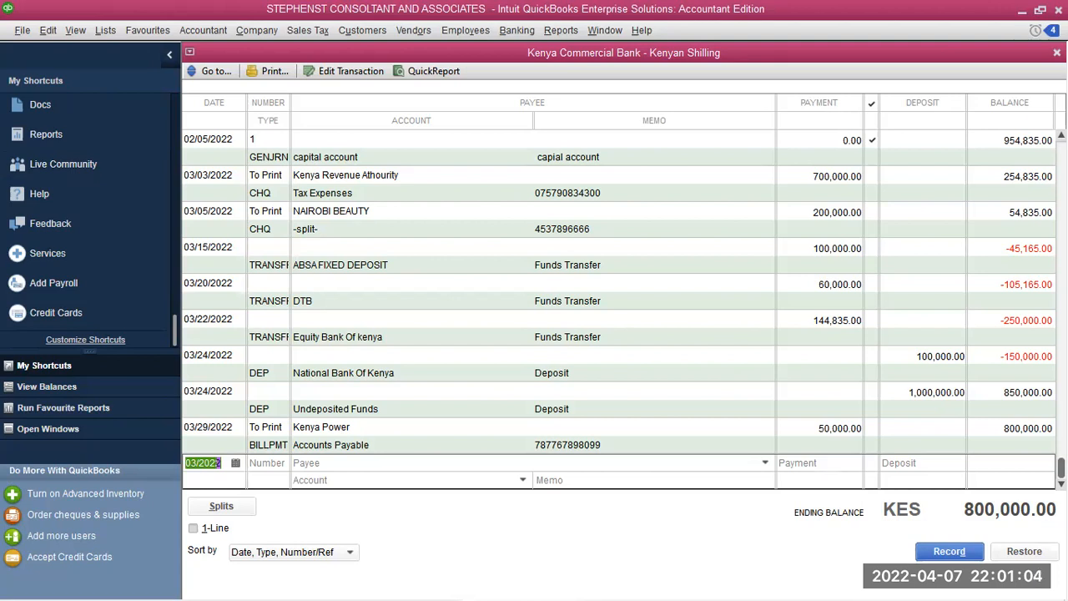
left_click(1056, 53)
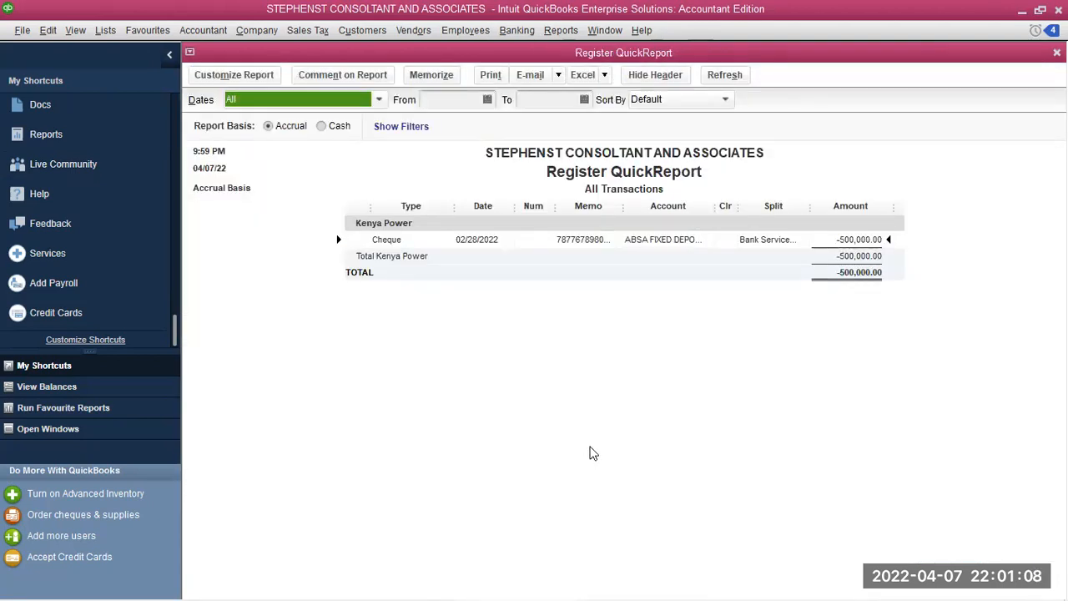
Start reconciling Kenya Commercial Bank with a statement date of 04/07/2022
mouse_move(457, 581)
left_click(509, 32)
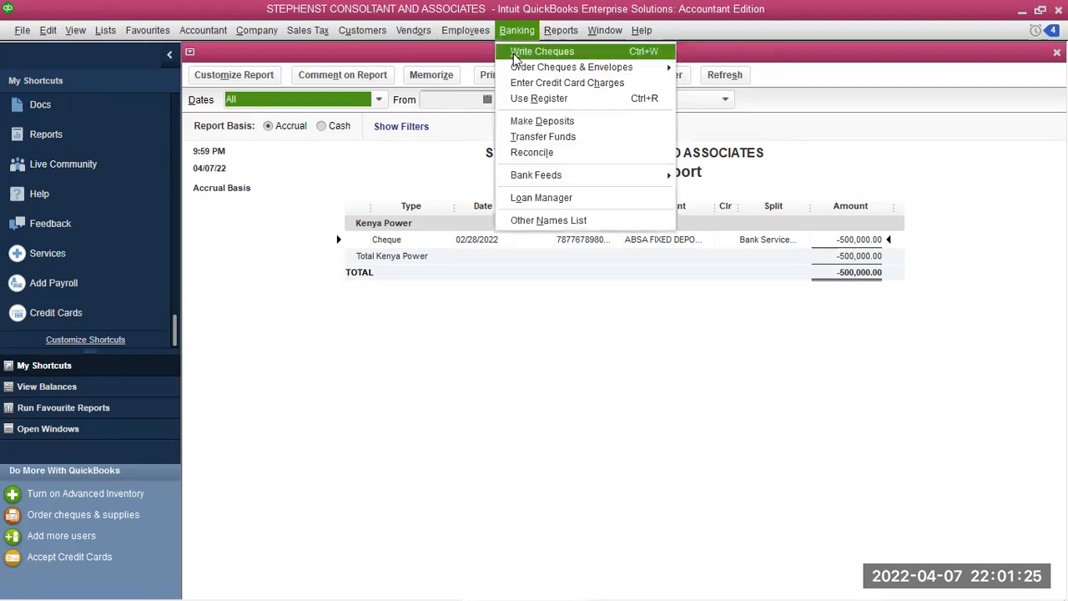
left_click(552, 155)
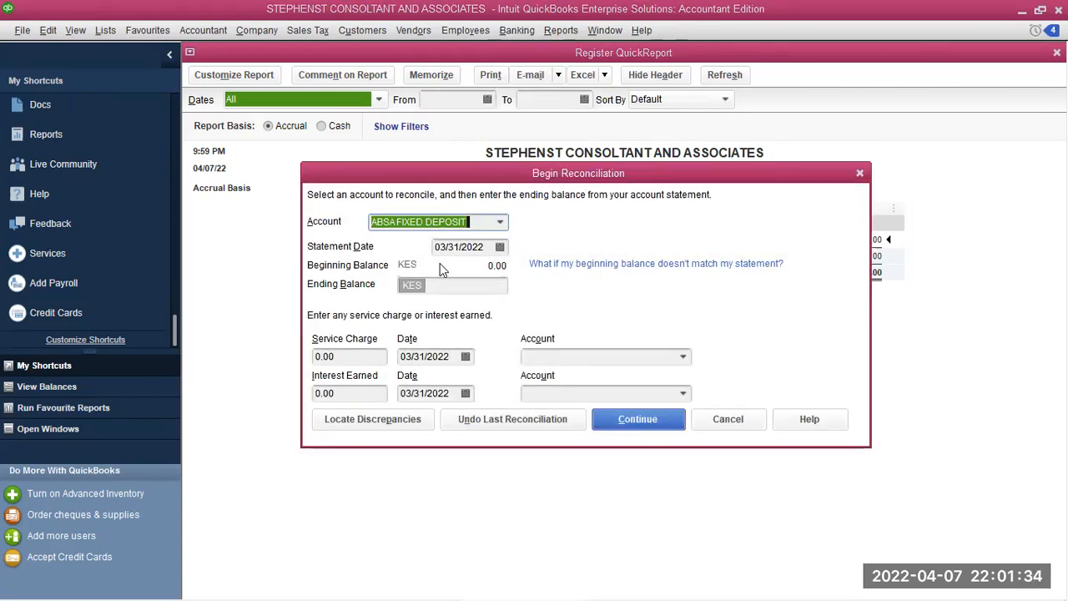
left_click(499, 224)
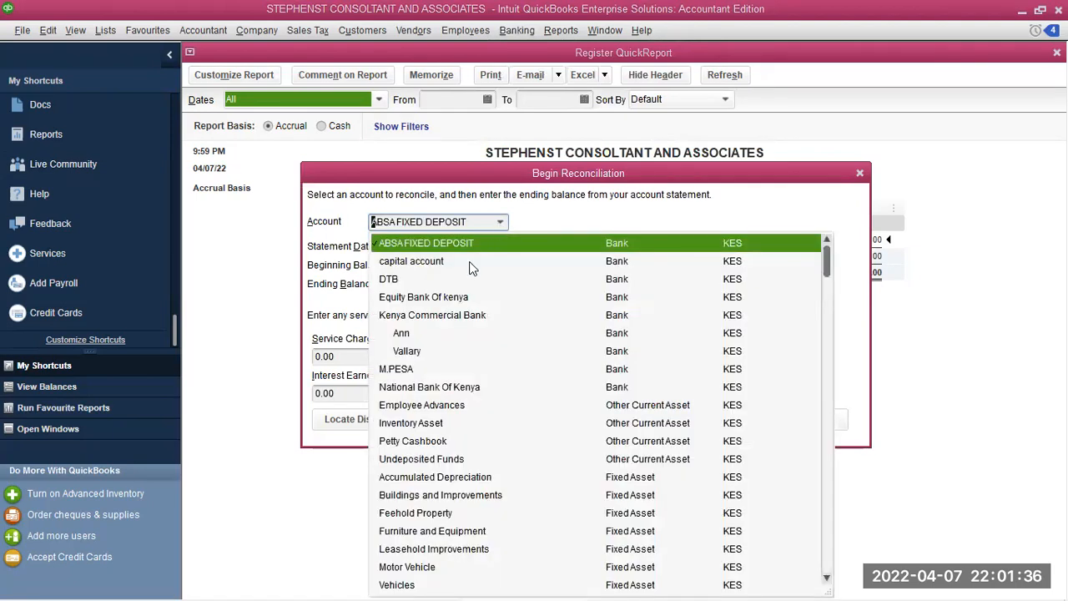
left_click(410, 315)
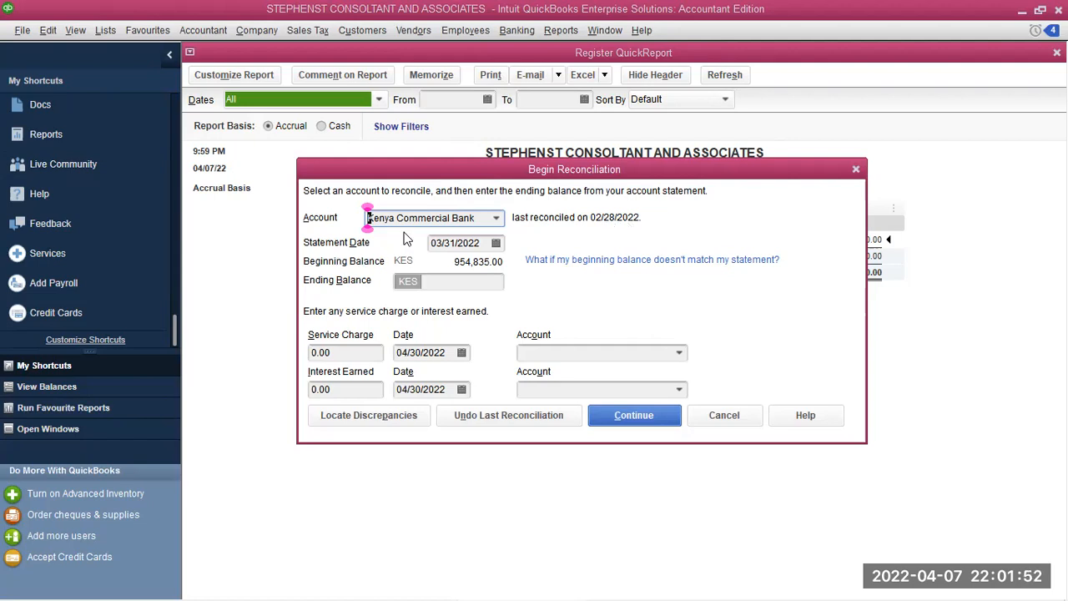
left_click(496, 243)
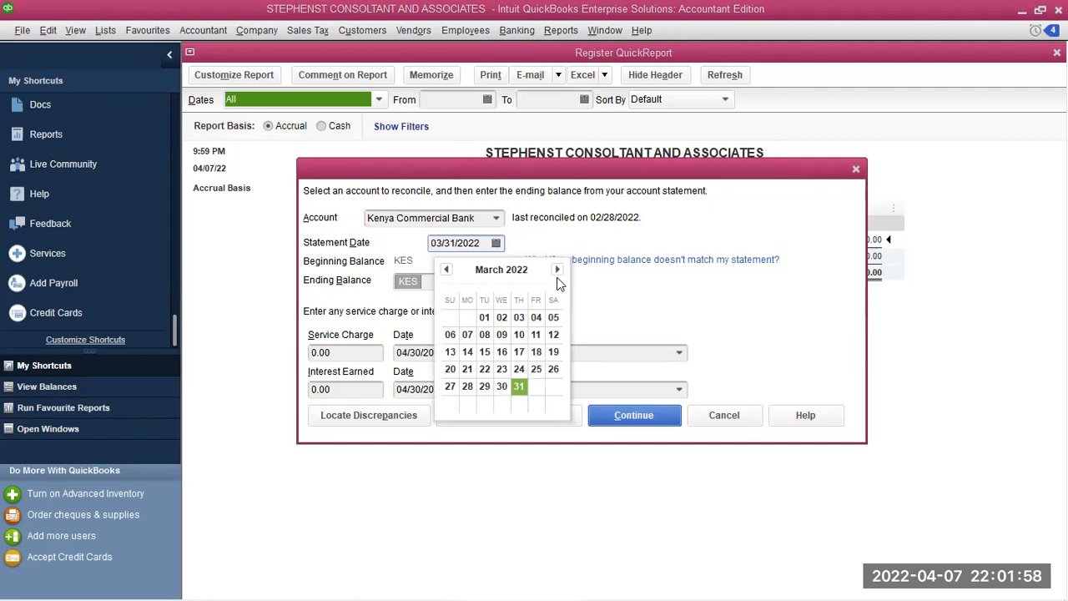
left_click(556, 271)
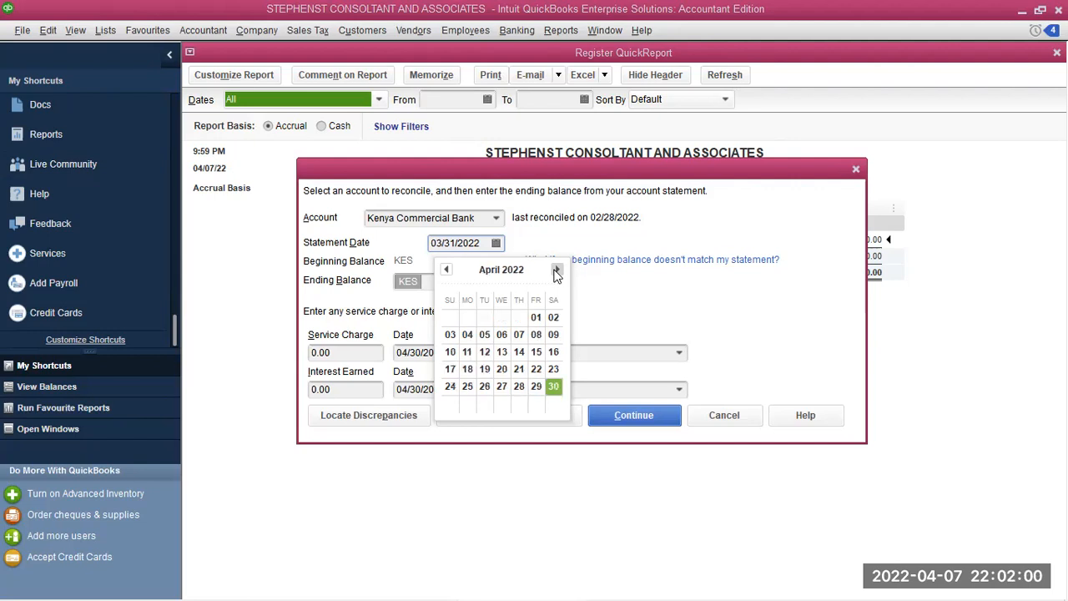
left_click(519, 335)
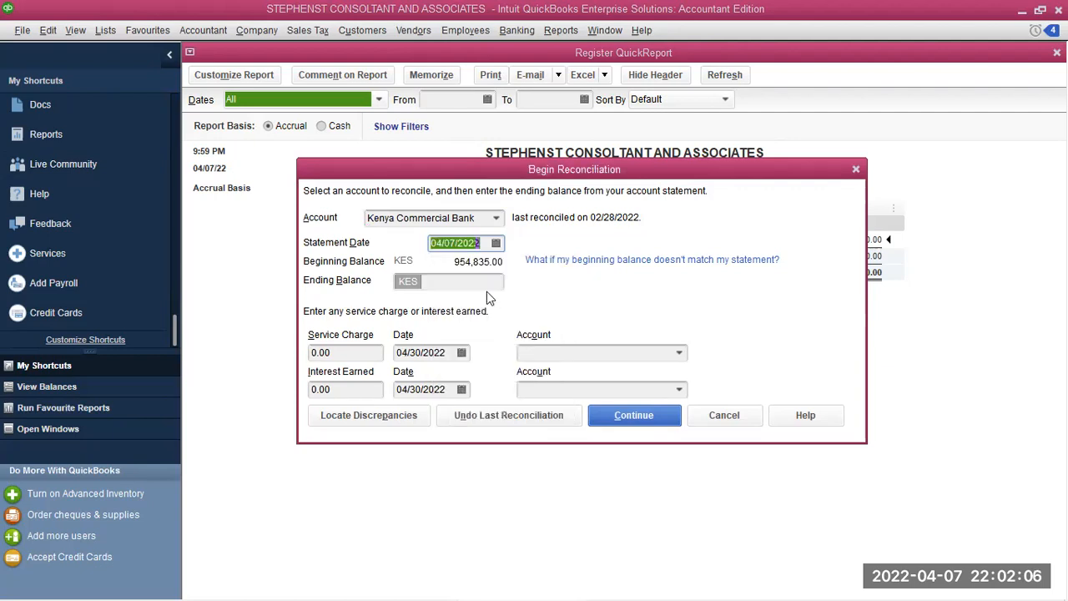
Enter an ending balance of 800,000 and date service charge and interest 04/07/2022
left_click(434, 284)
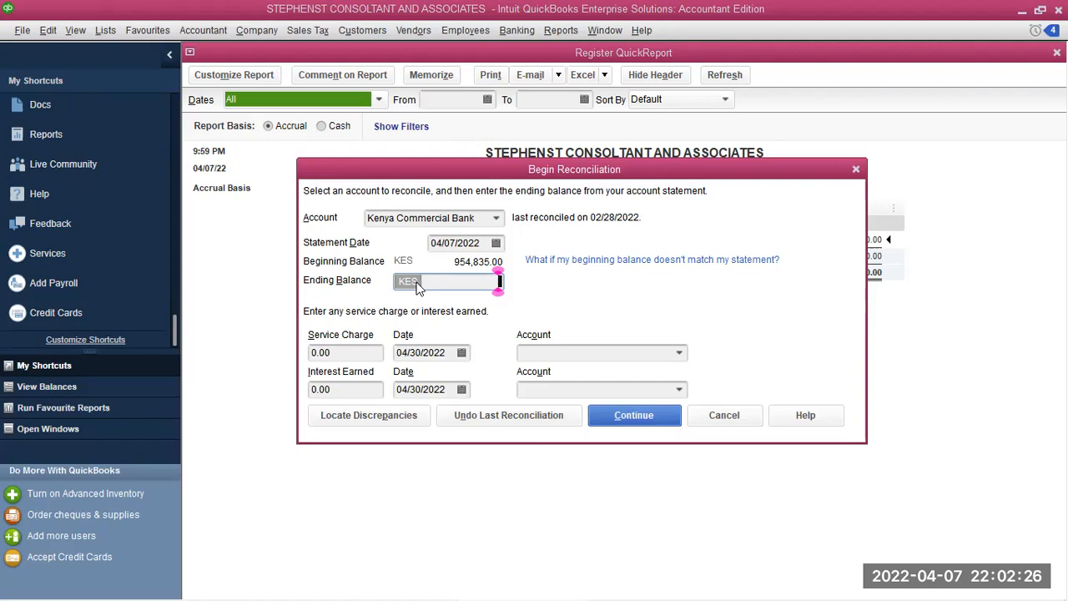
type("800000")
left_click(463, 353)
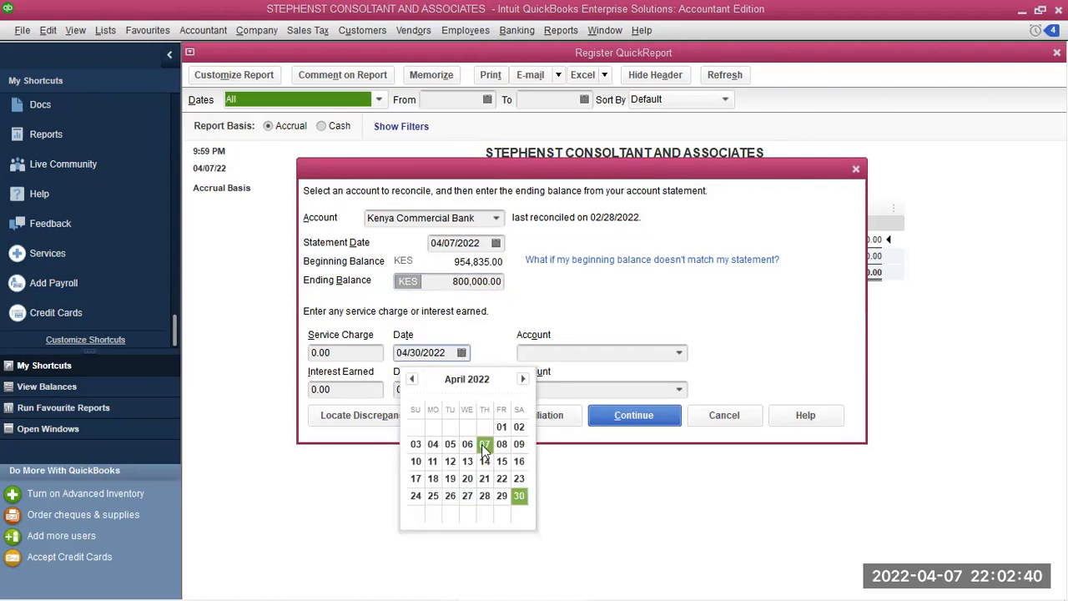
left_click(484, 444)
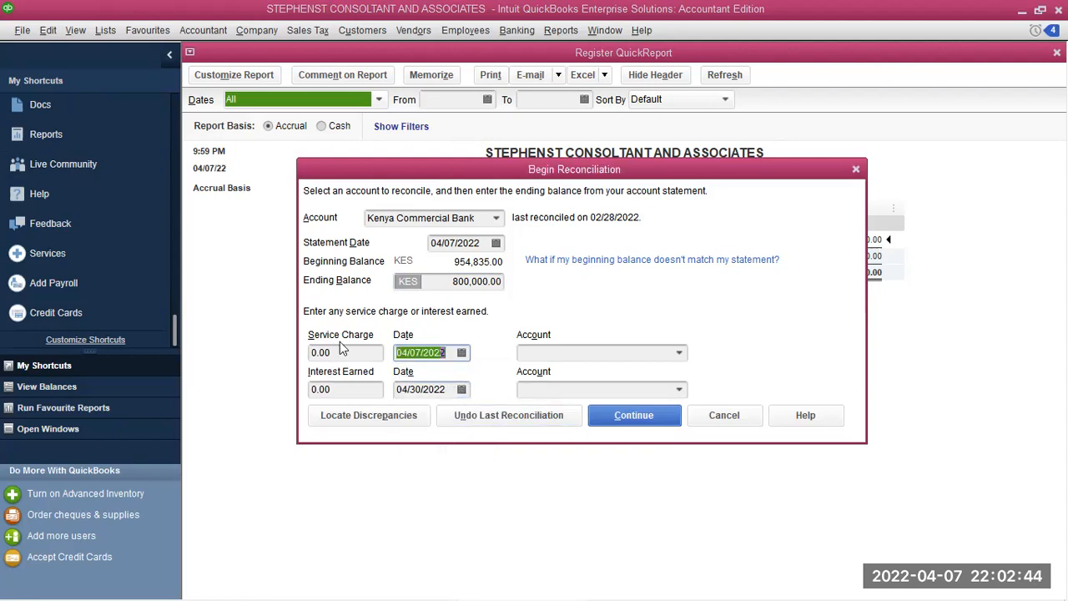
left_click(460, 390)
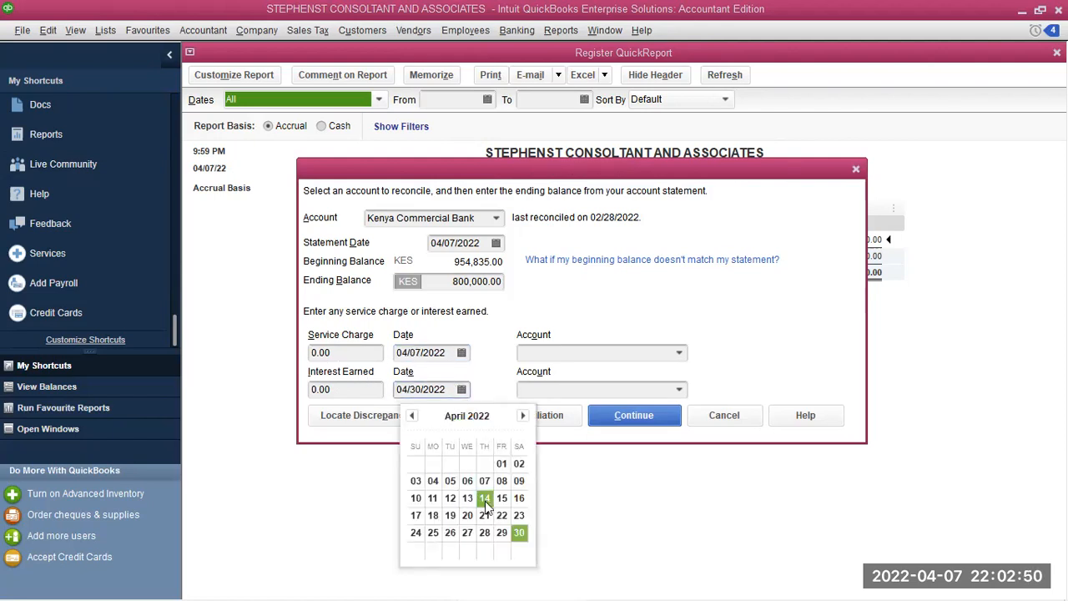
left_click(484, 482)
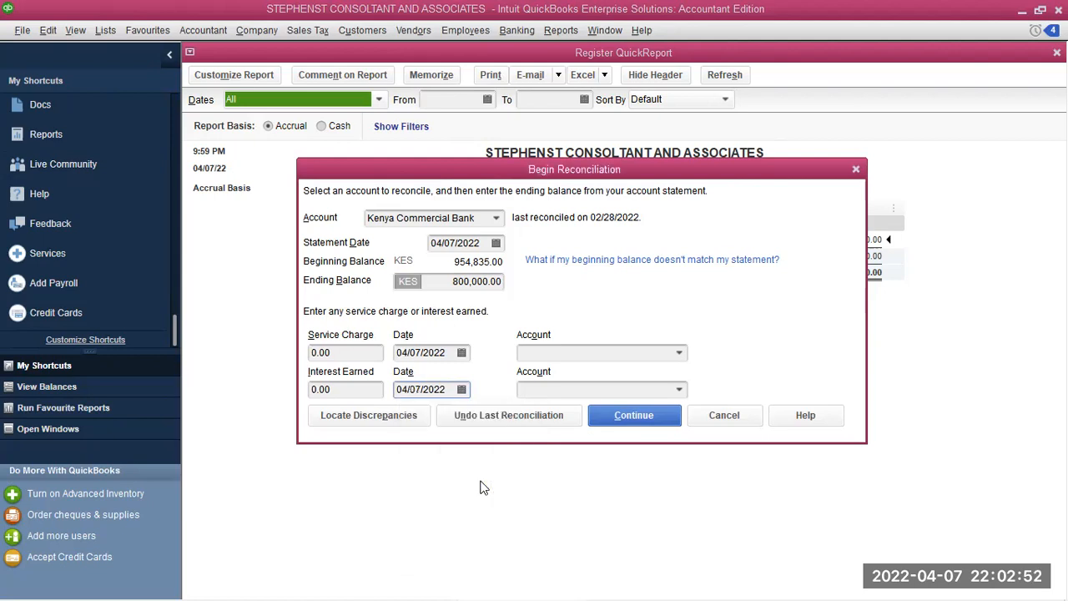
Leave the service charge and interest accounts blank and continue to the reconciliation
left_click(679, 353)
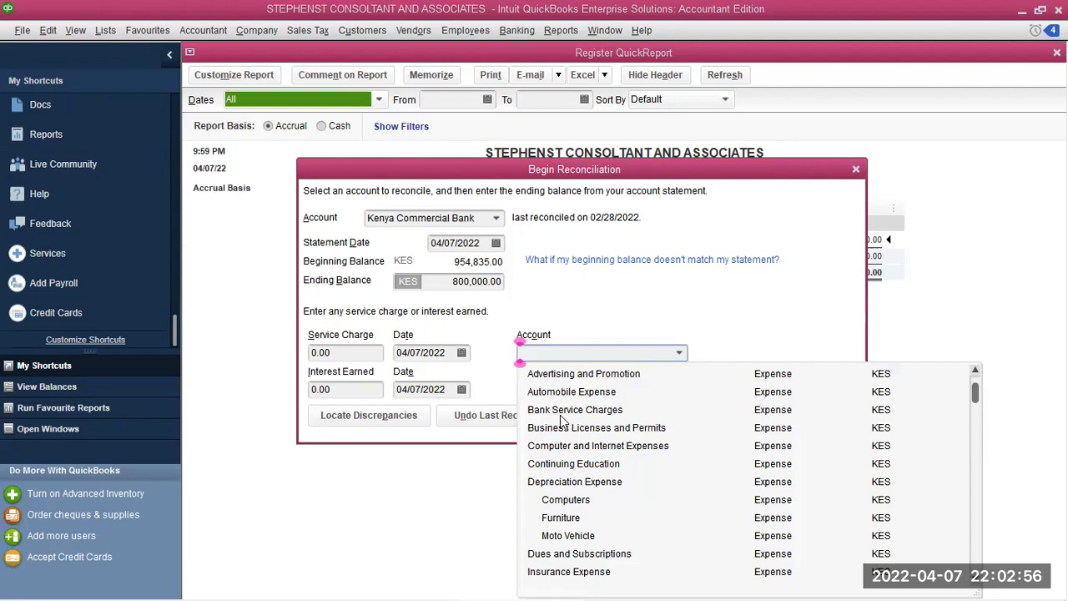
left_click(634, 330)
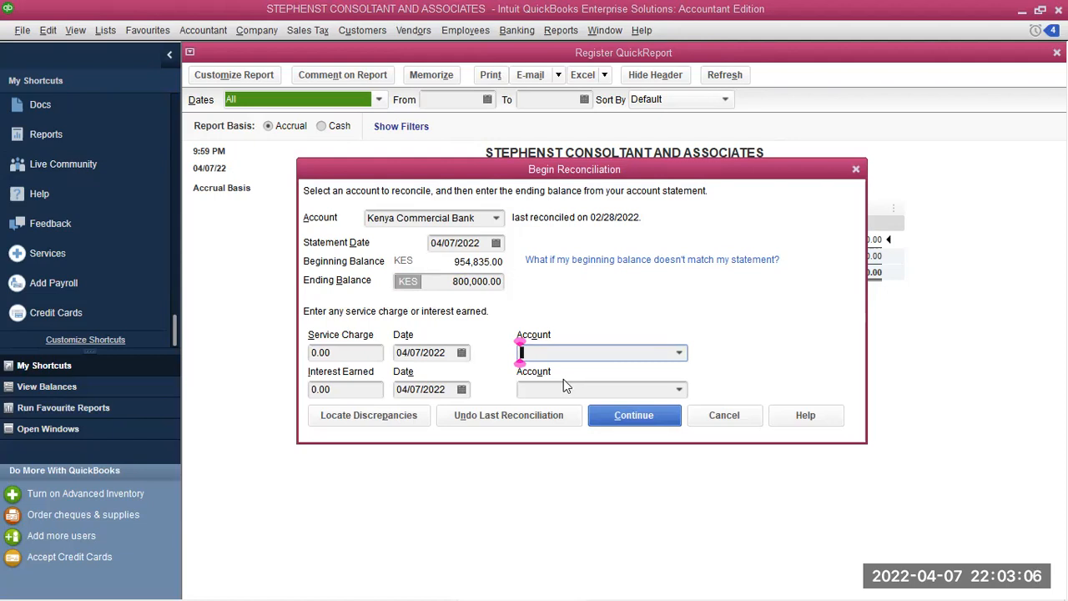
left_click(679, 353)
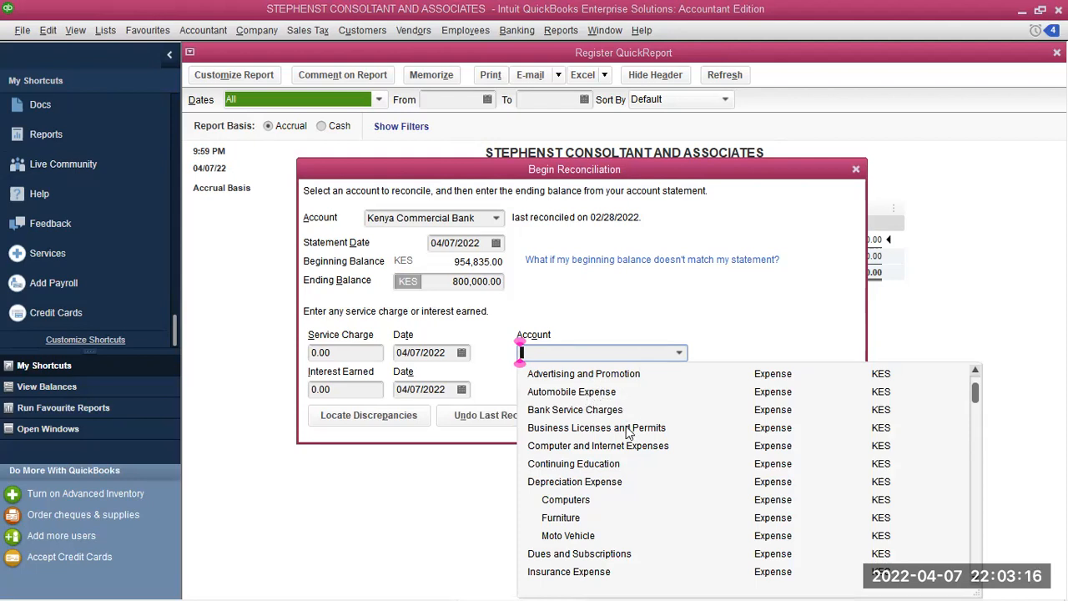
left_click(586, 317)
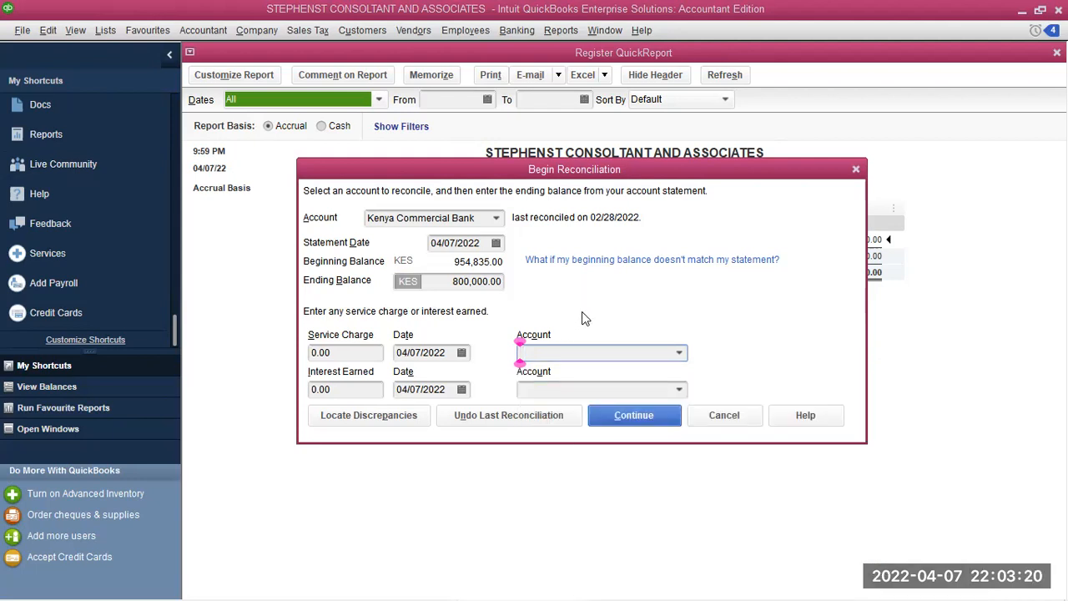
left_click(621, 416)
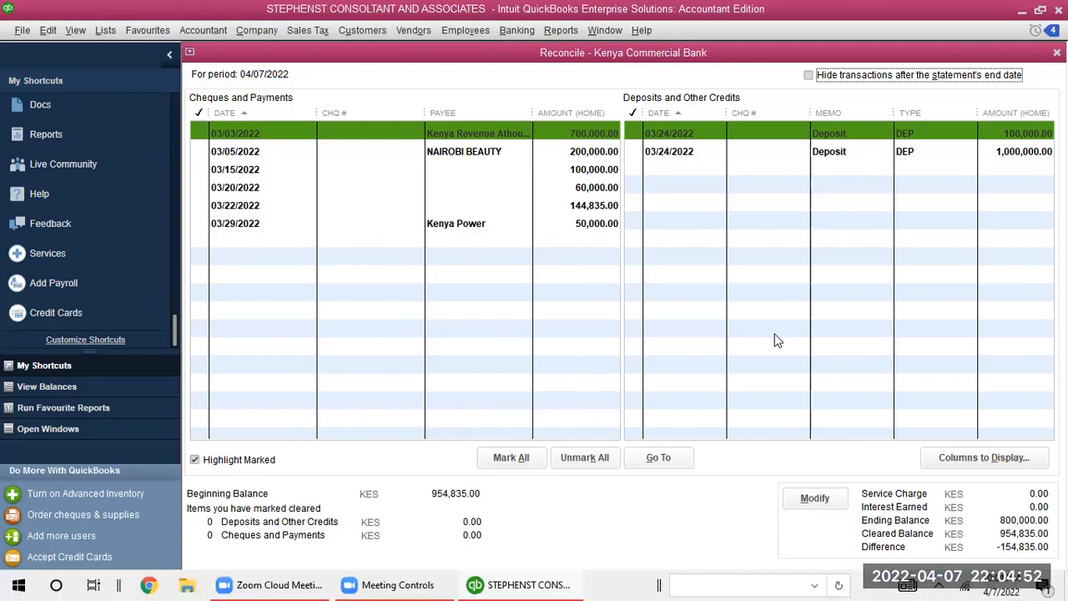
Clear the six cheques (700,000.00, Nairobi Beauty, 100,000.00, 60,000.00, 144,835.00, Kenya Power) and the 100,000.00 and 1,000,000.00 deposits
left_click(201, 133)
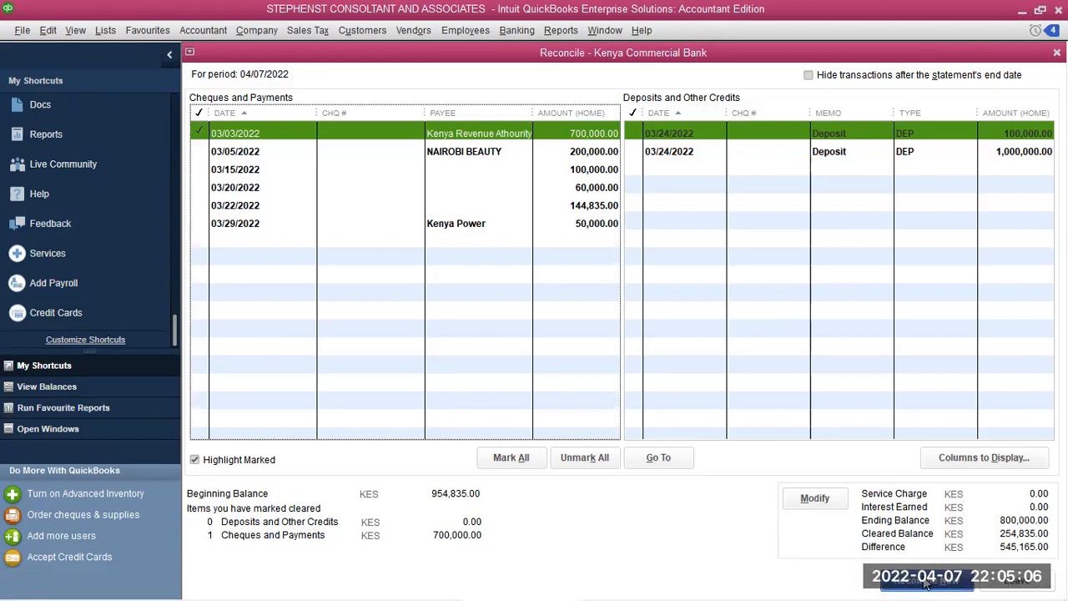
left_click(205, 151)
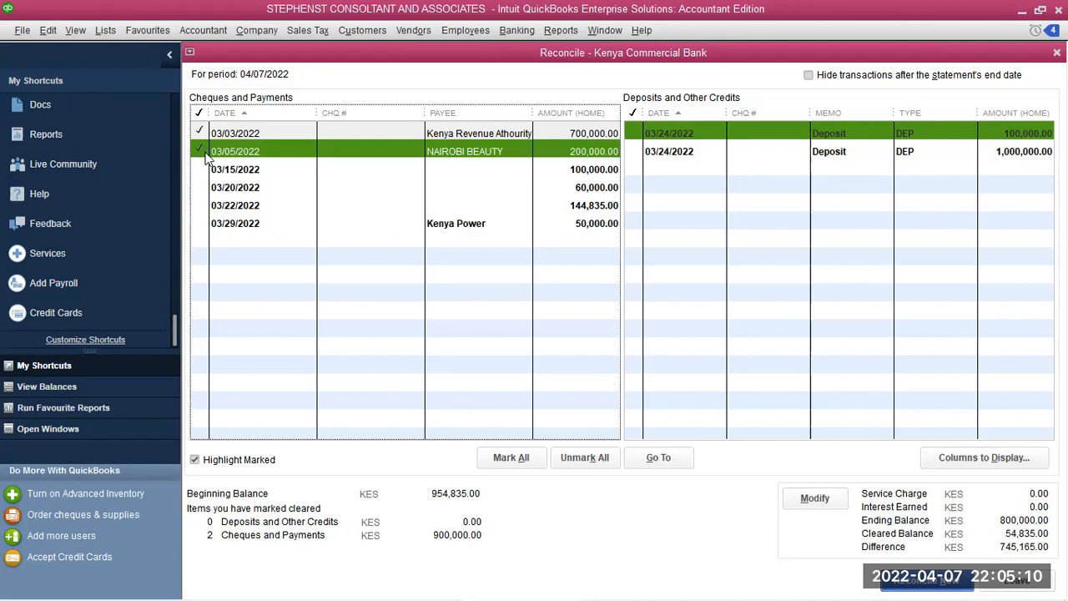
left_click(205, 169)
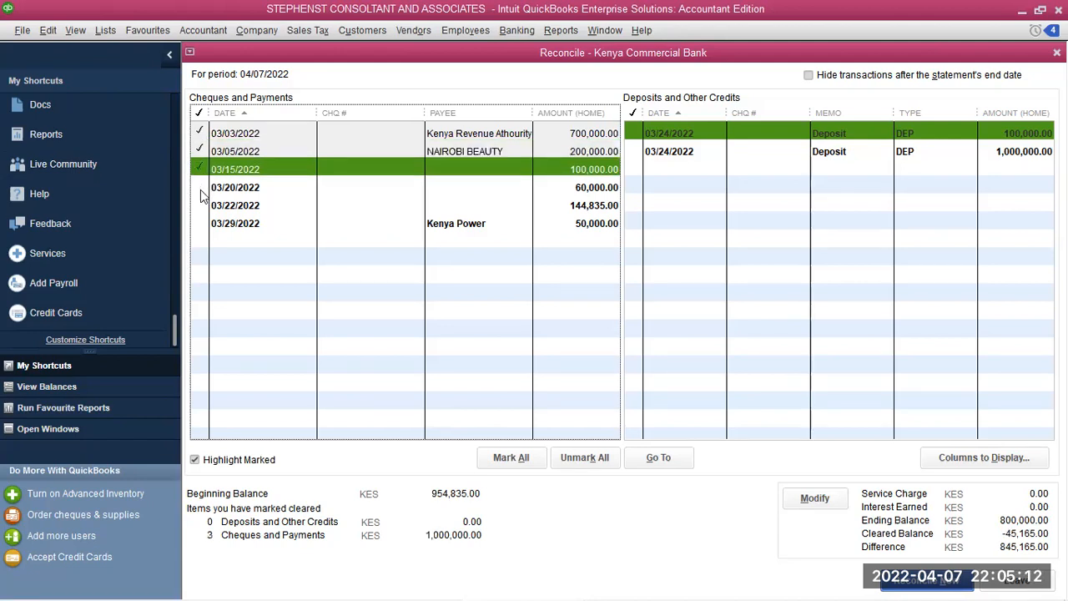
left_click(202, 188)
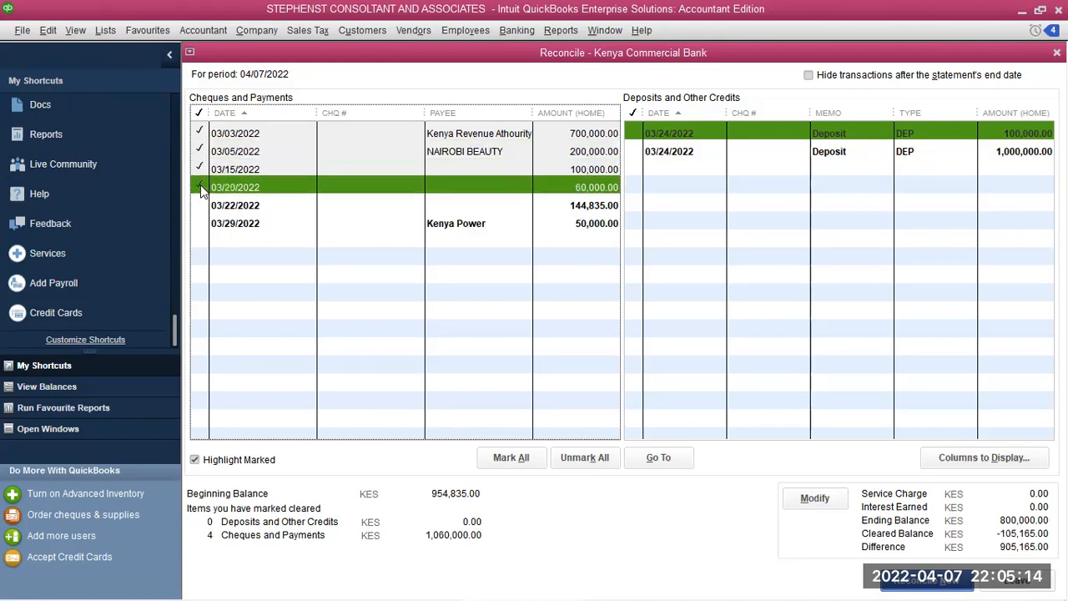
left_click(207, 205)
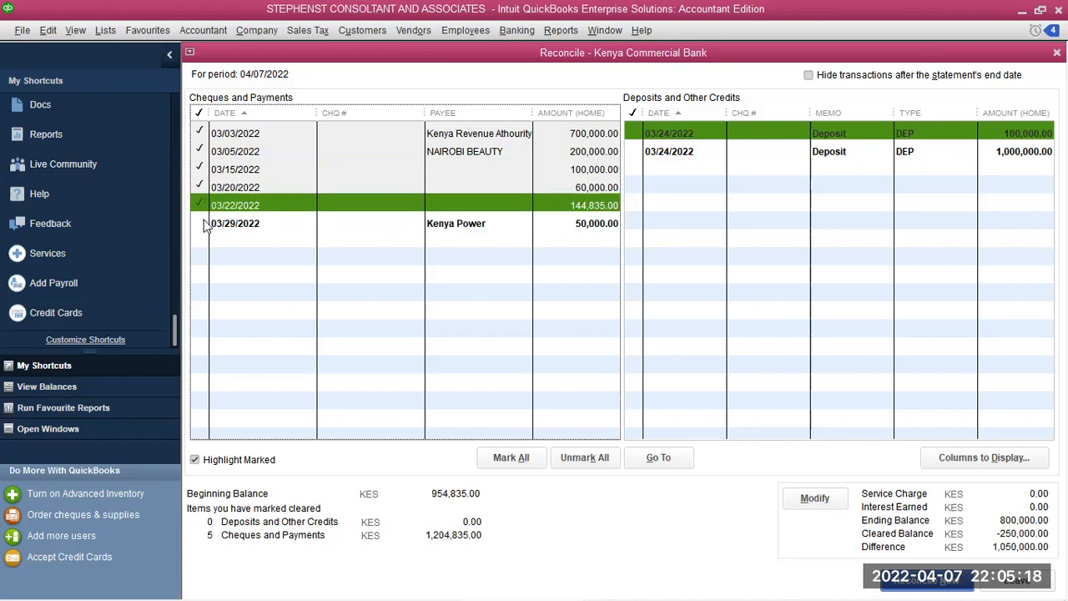
left_click(205, 226)
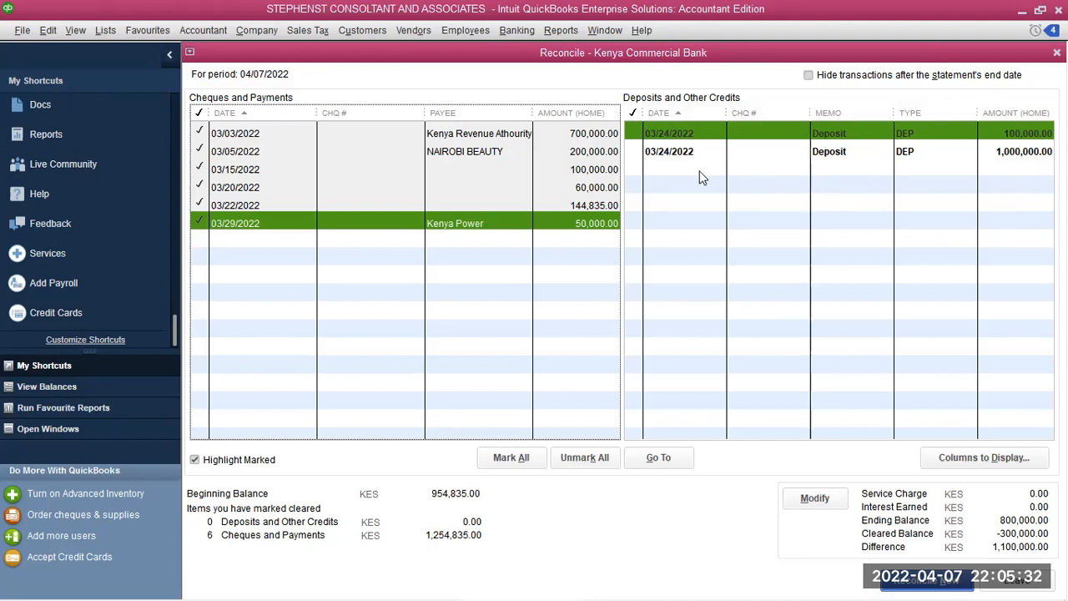
left_click(631, 138)
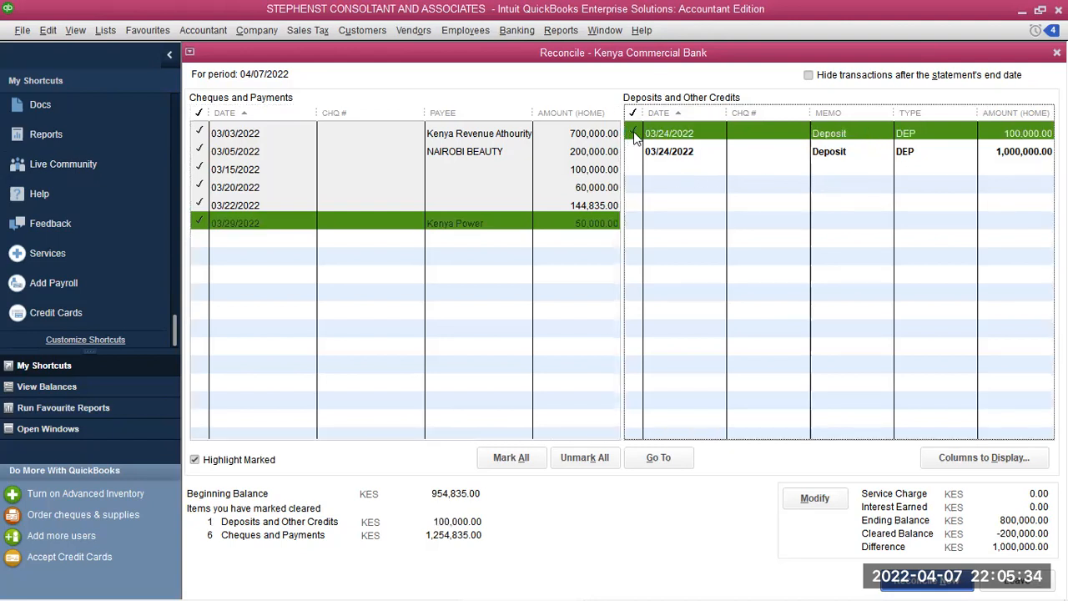
left_click(643, 158)
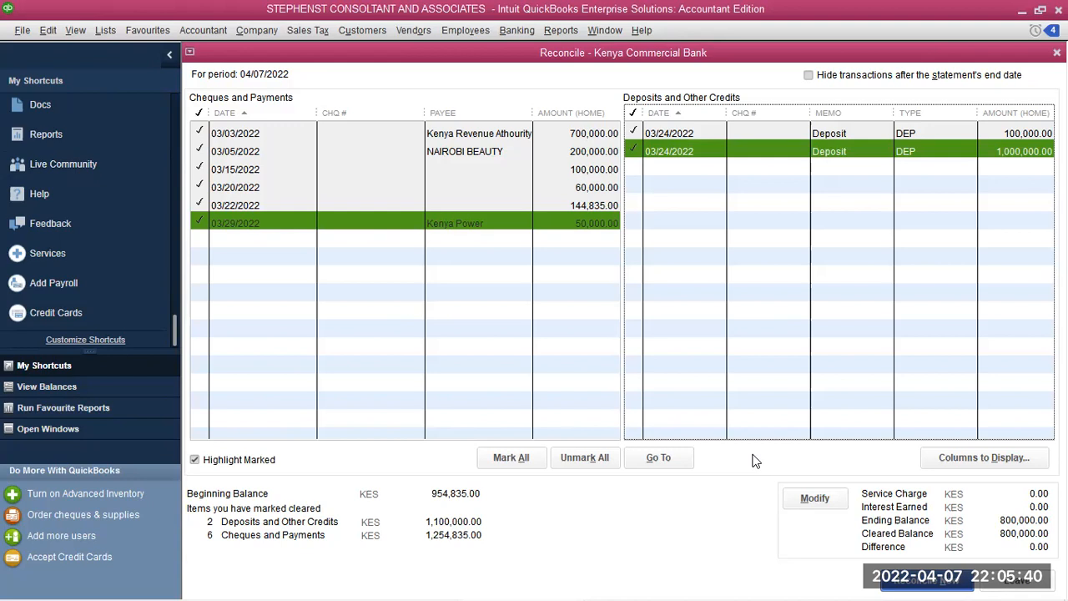
Finish the balanced reconciliation and display its summary and detail reports
left_click(922, 584)
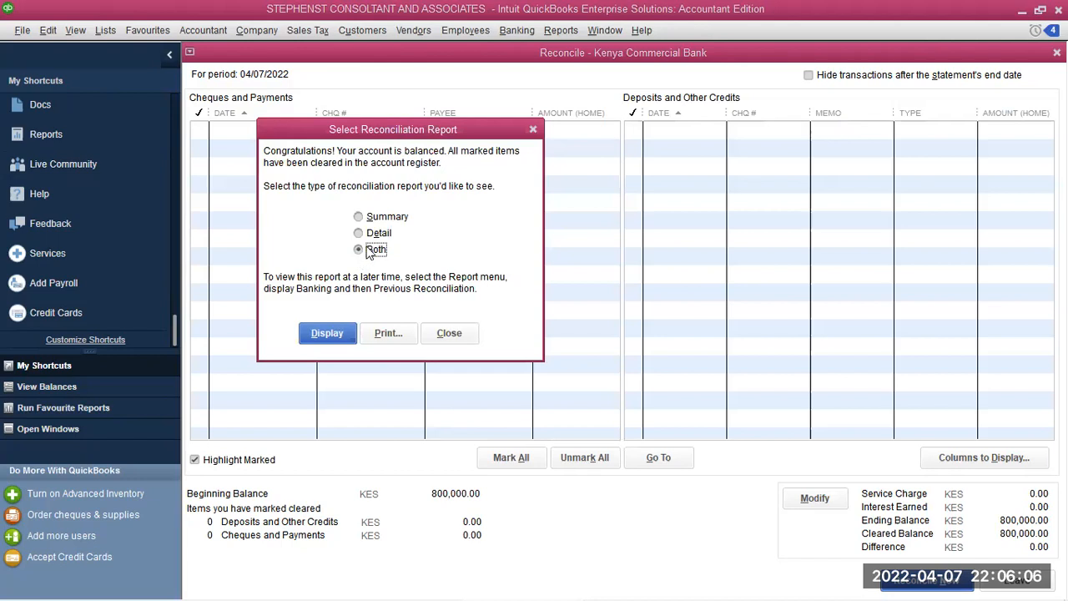
left_click(338, 335)
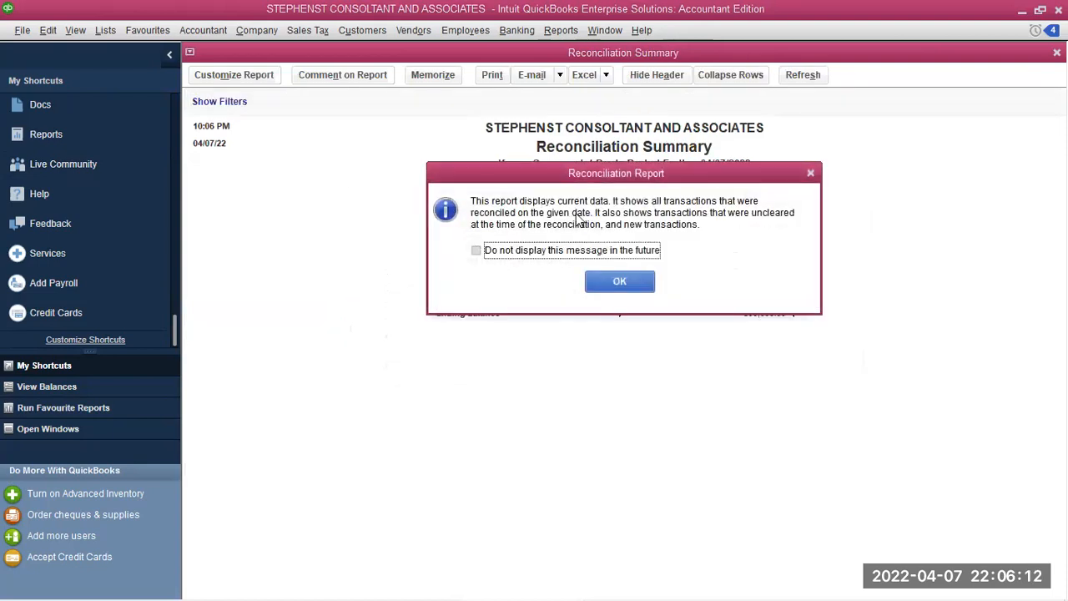
left_click(622, 283)
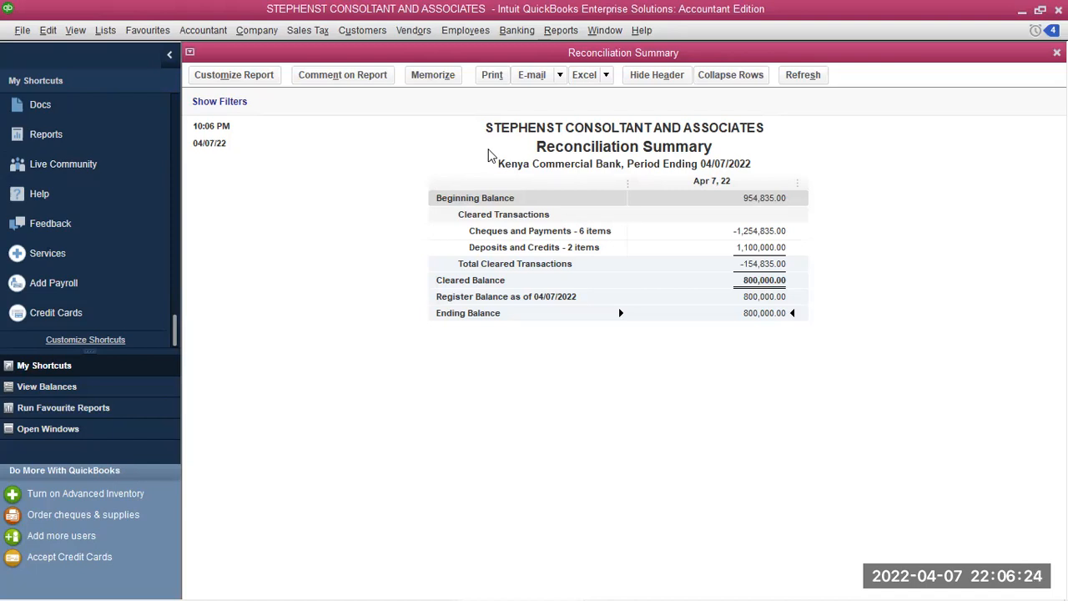
left_click(449, 76)
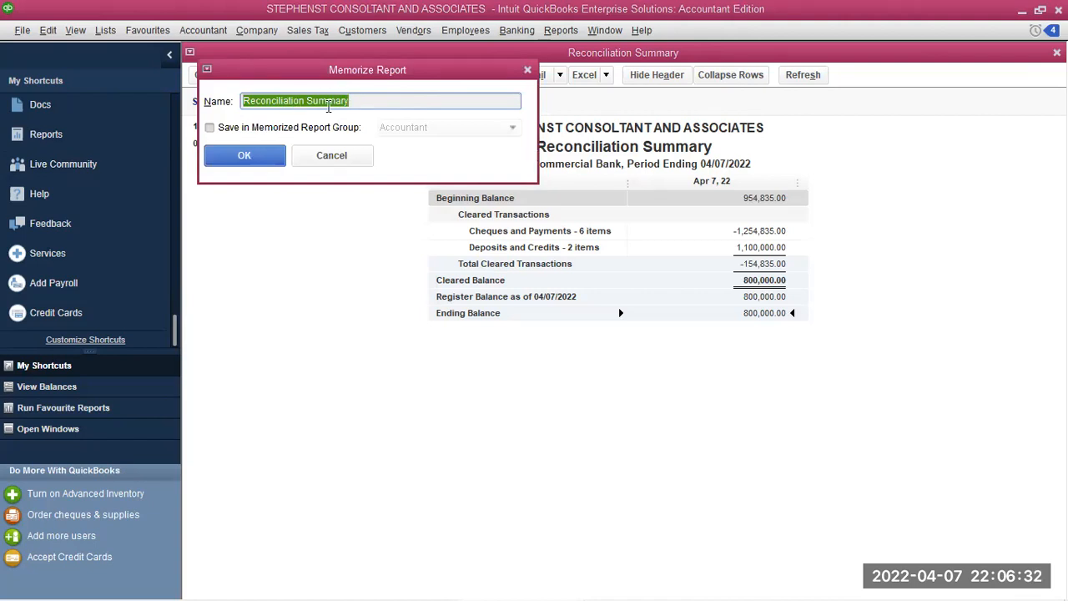
left_click(210, 128)
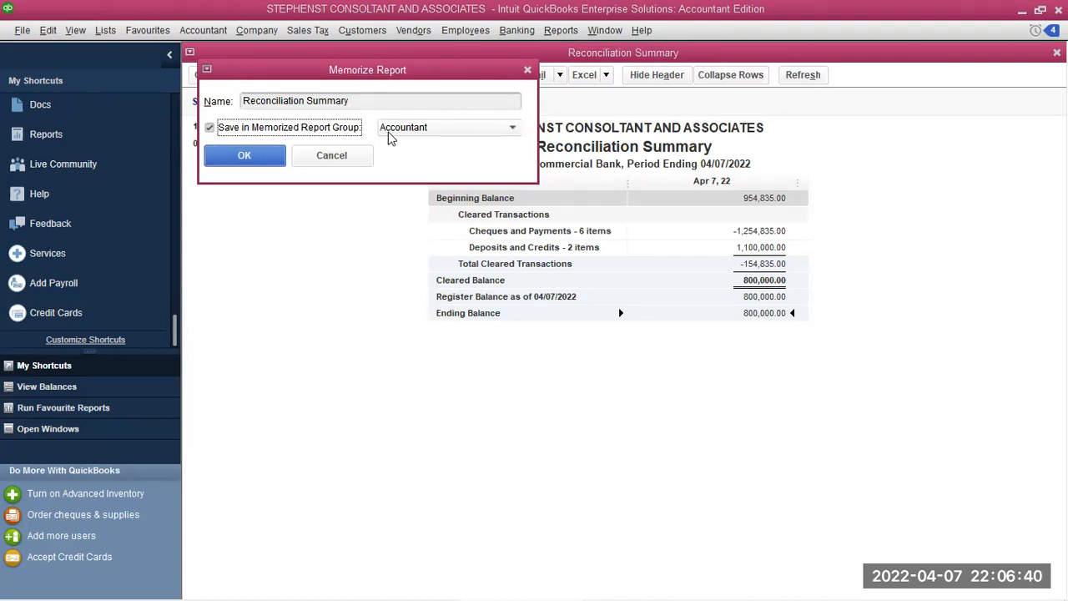
left_click(510, 130)
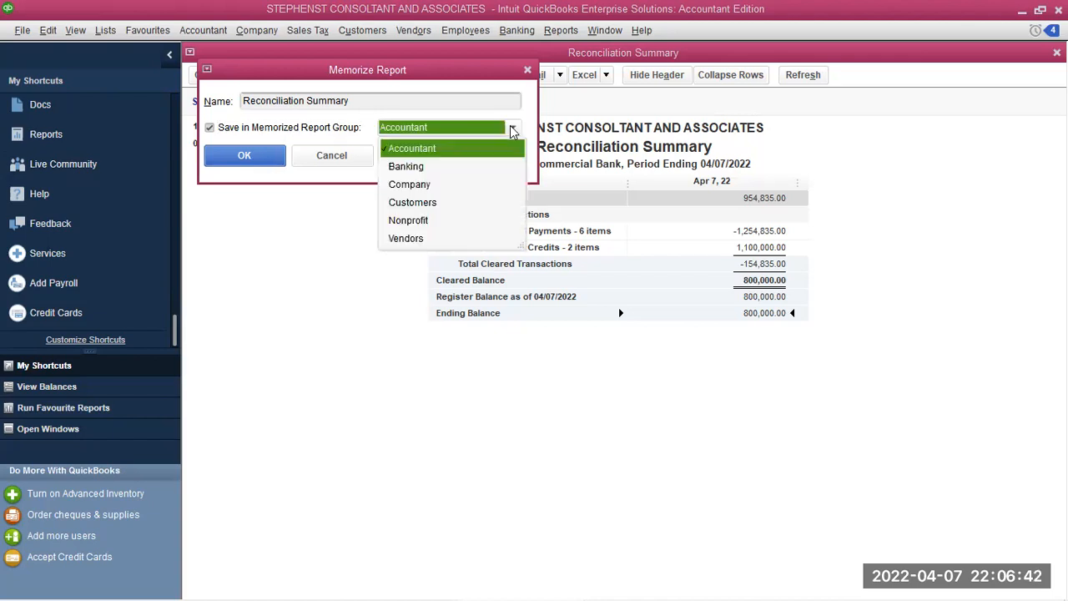
left_click(421, 169)
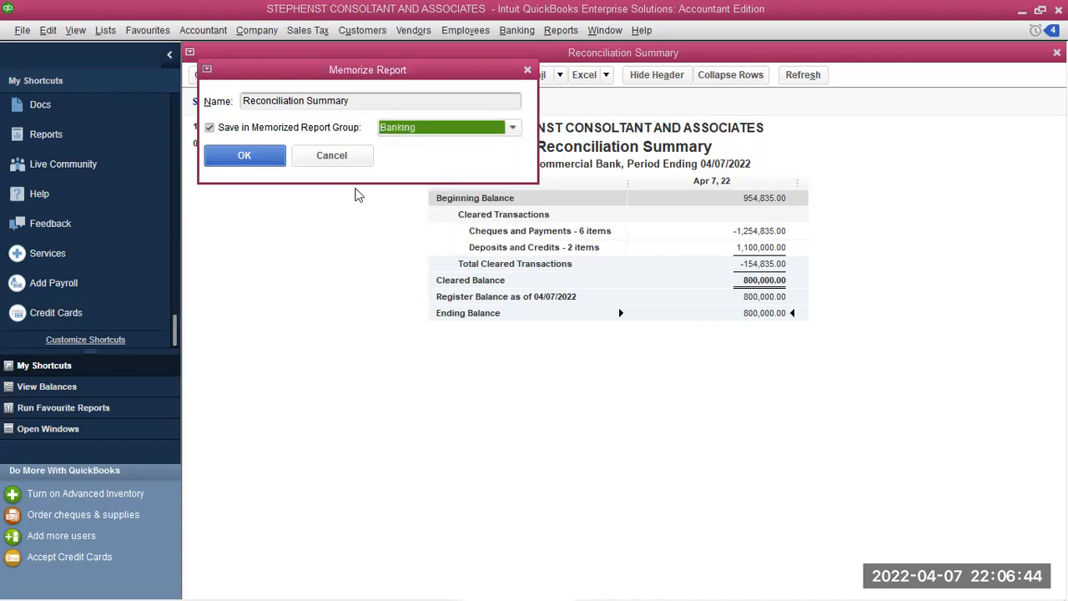
left_click(243, 156)
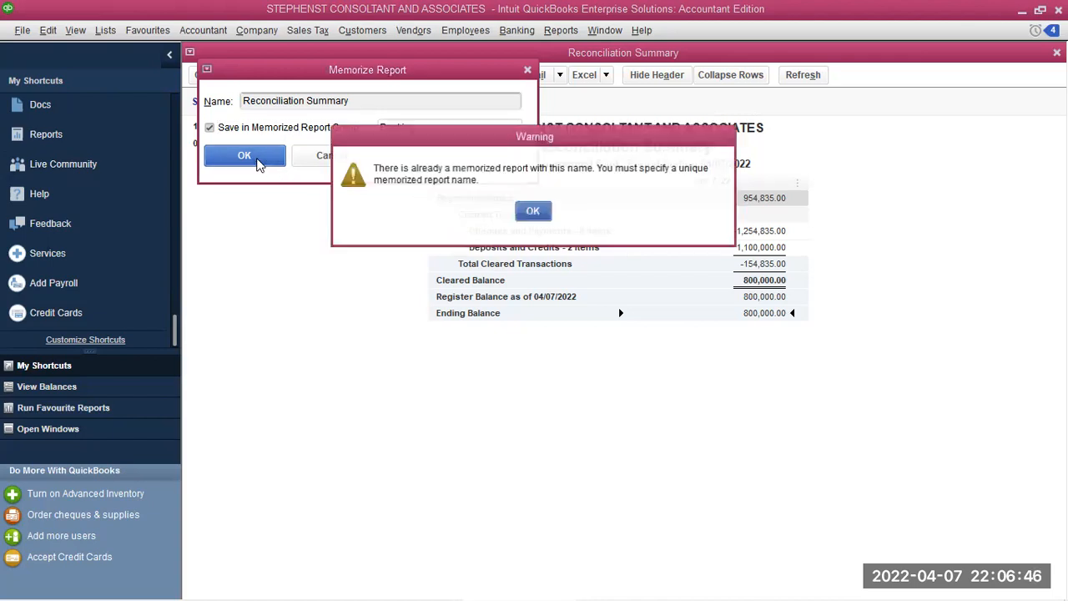
left_click(533, 211)
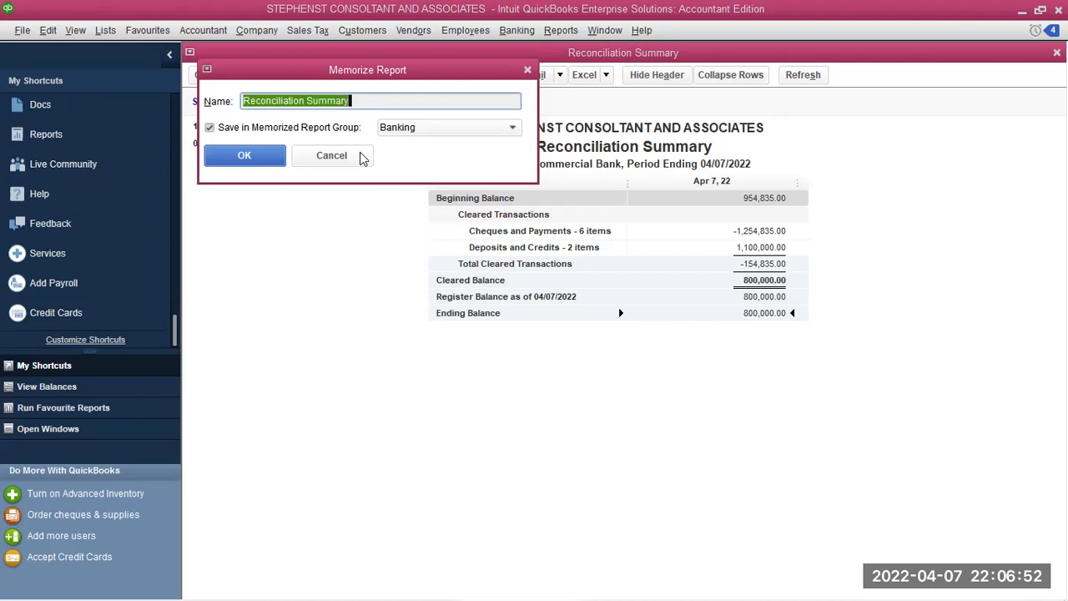
left_click(254, 157)
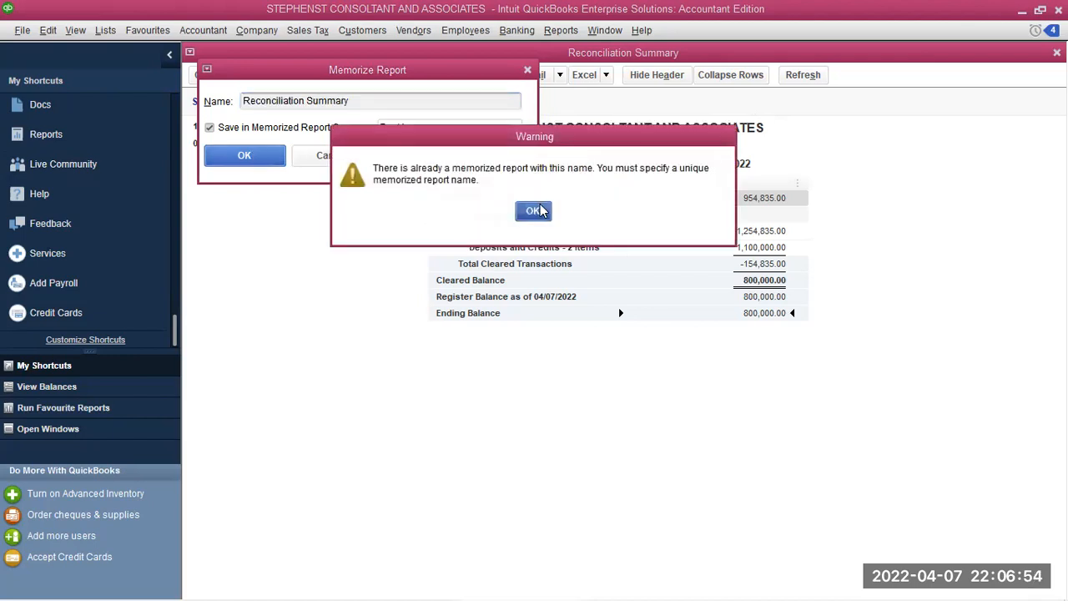
left_click(533, 211)
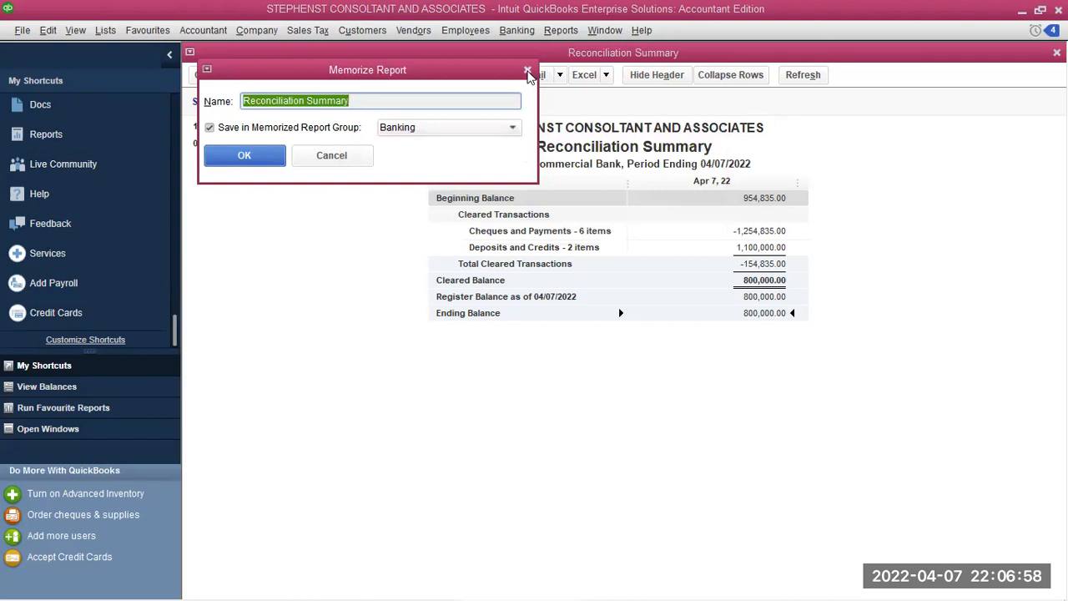
left_click(527, 72)
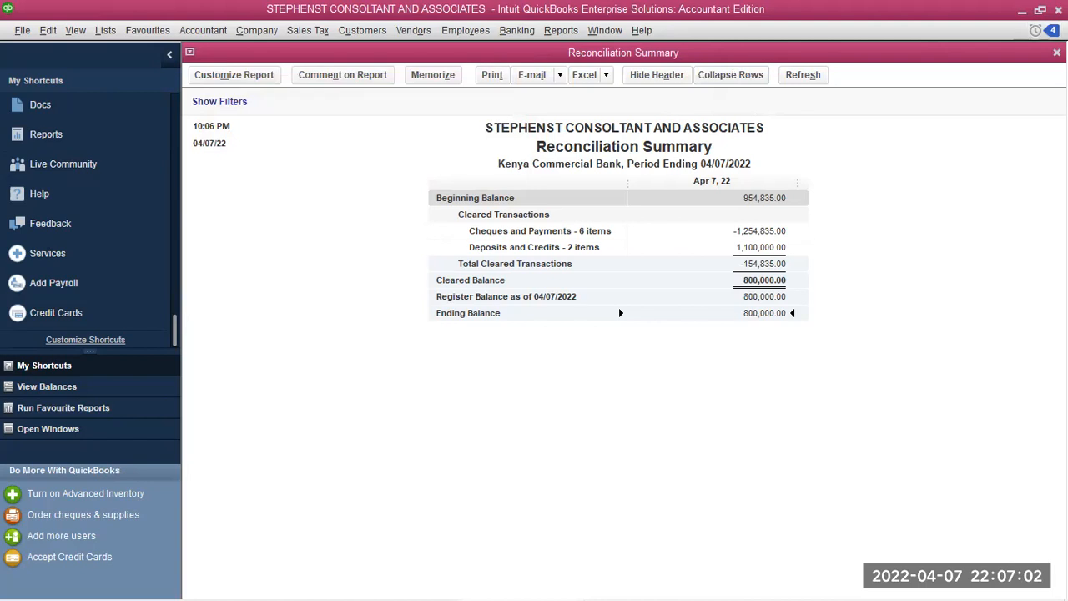
Close the summary report and set the detail report's row labels to Times New Roman Bold 12
left_click(1056, 53)
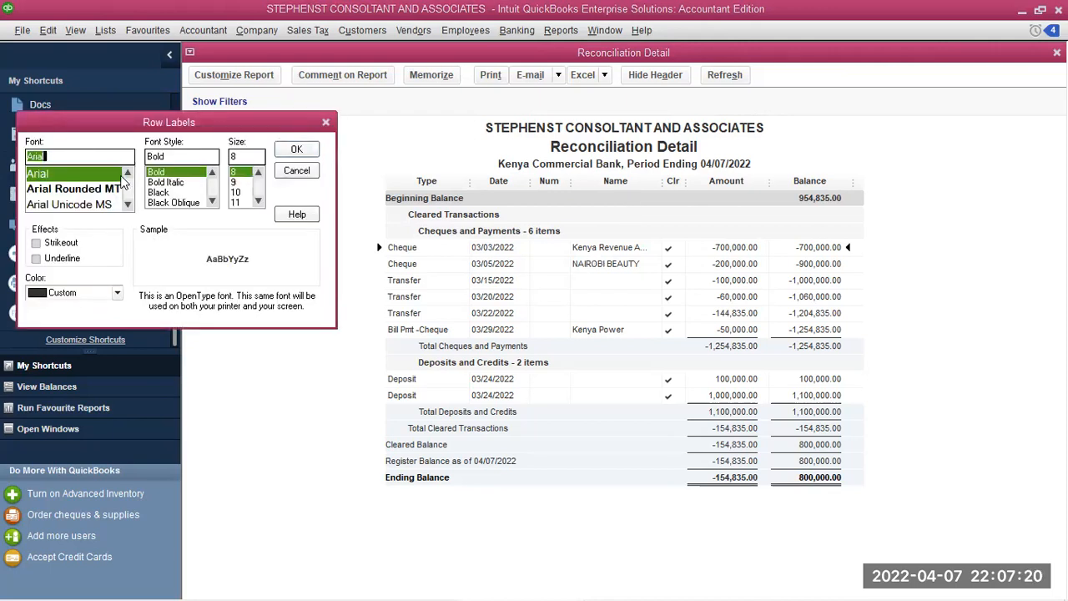
type("tim")
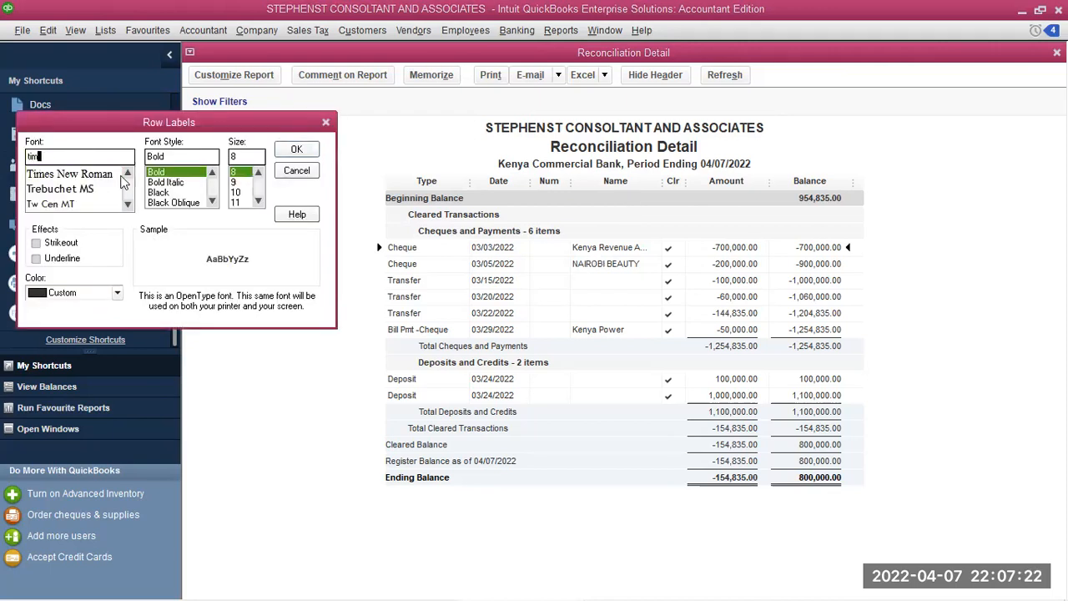
left_click(74, 173)
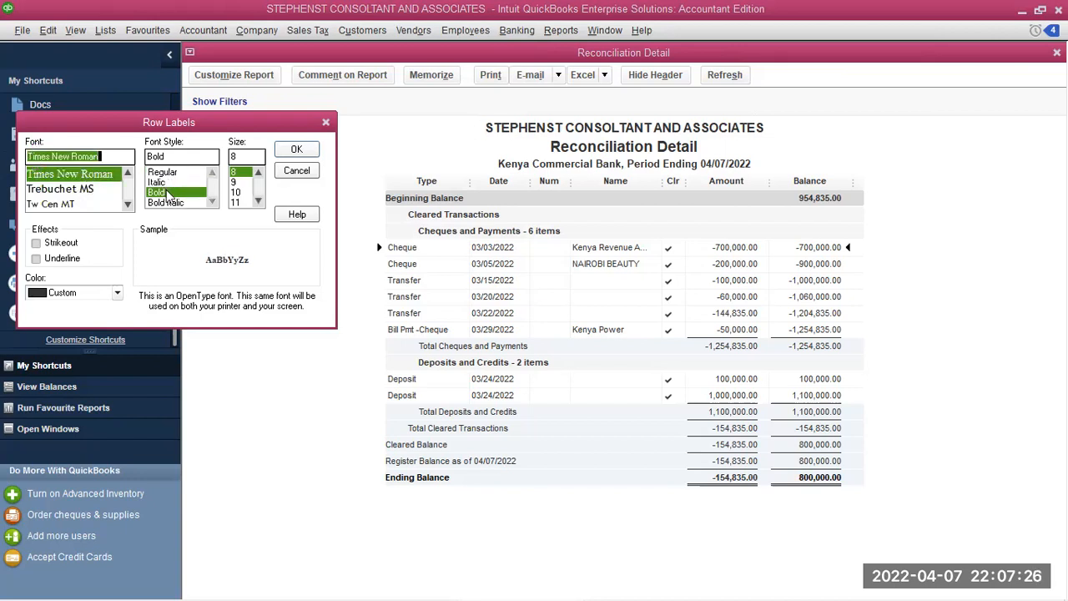
left_click(169, 195)
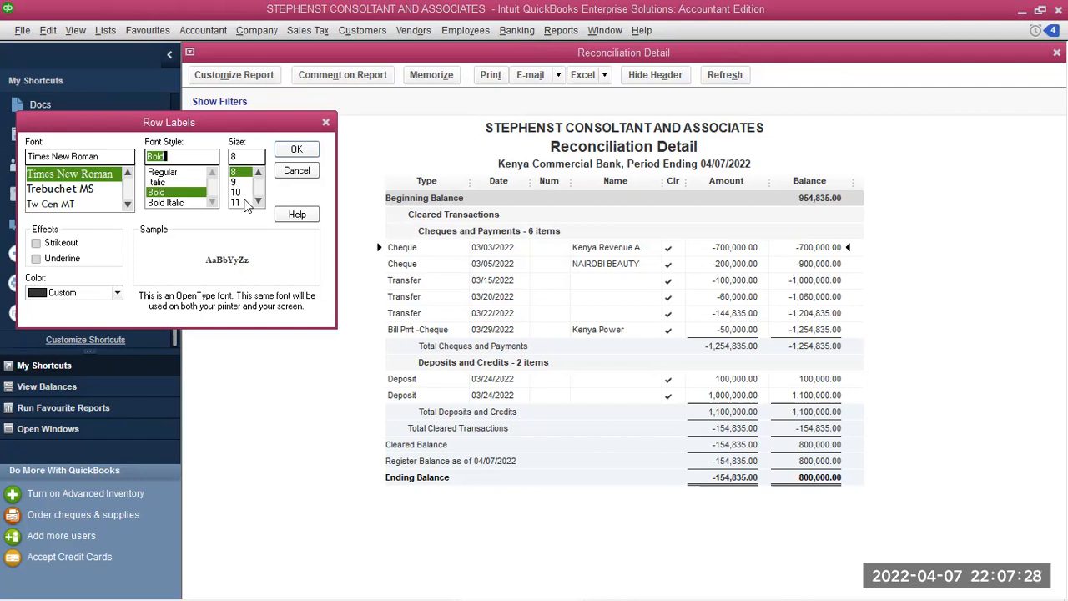
left_click(259, 202)
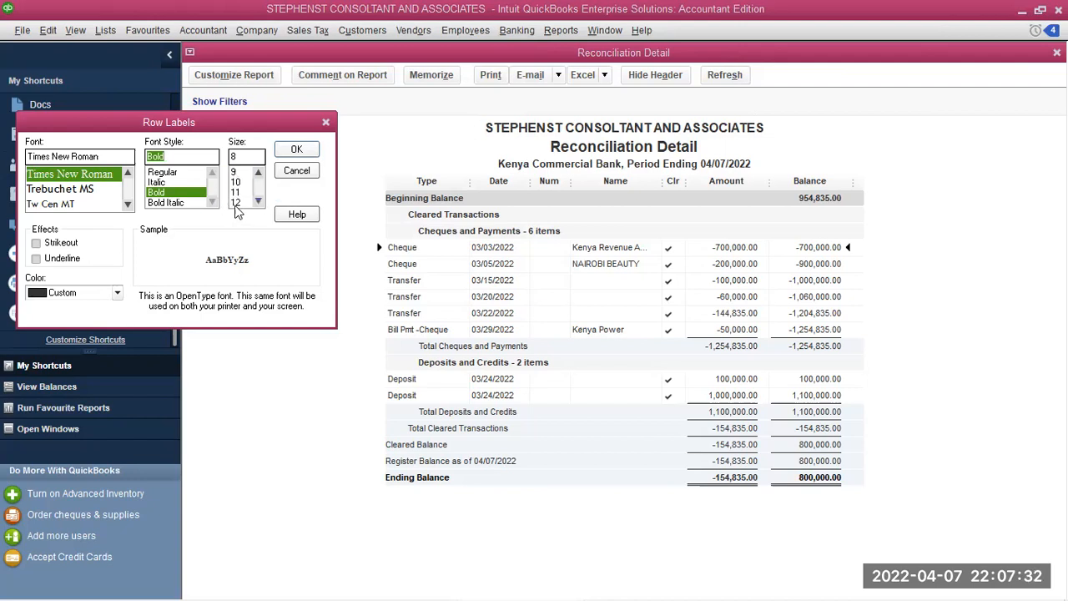
left_click(236, 202)
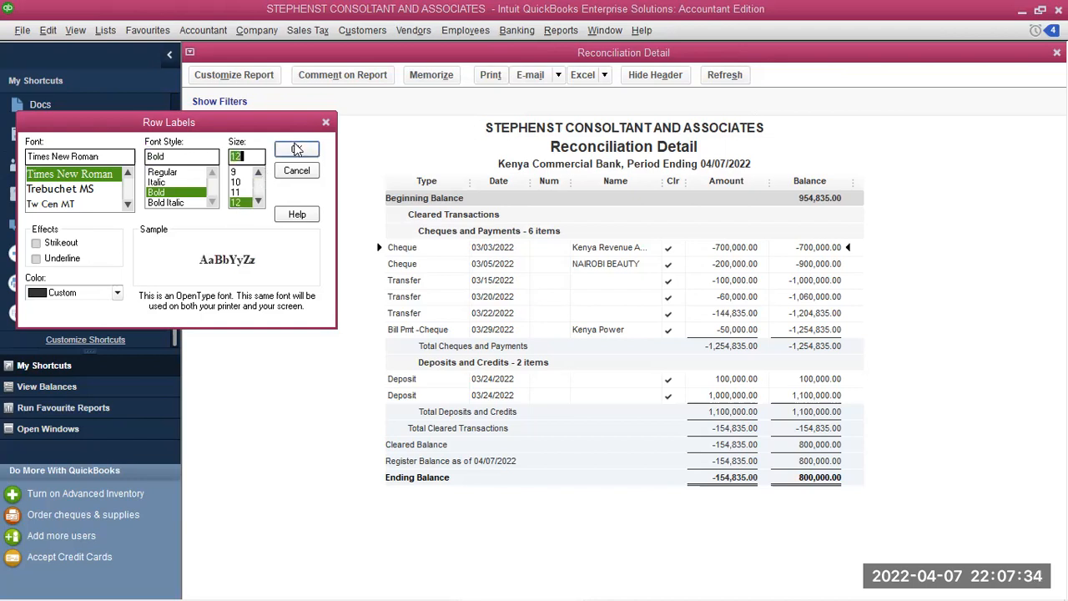
left_click(297, 149)
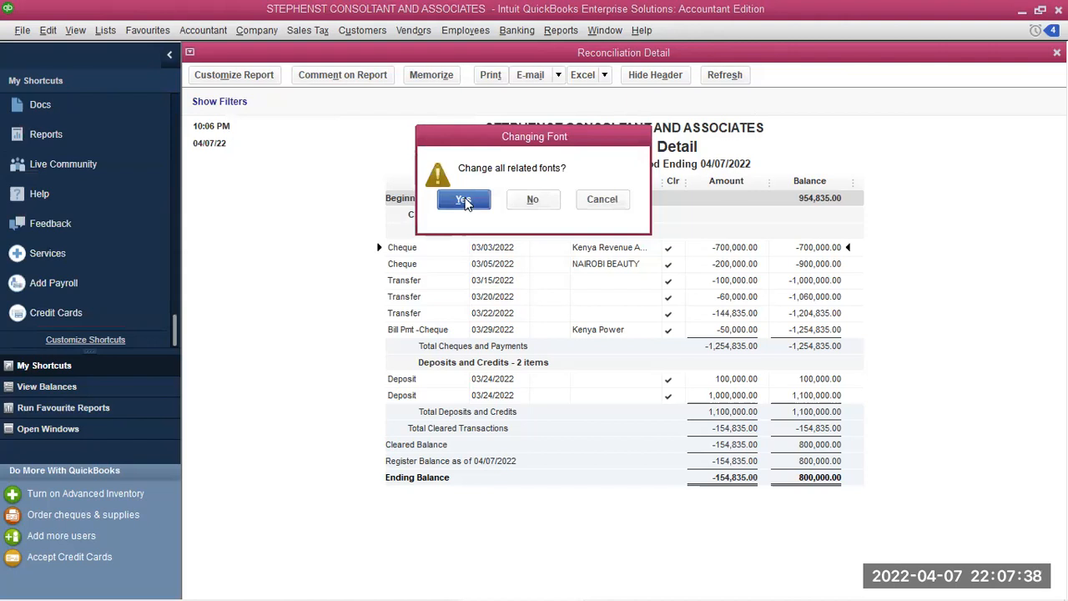
Apply the Times New Roman change to all related fonts in the detail report
left_click(464, 200)
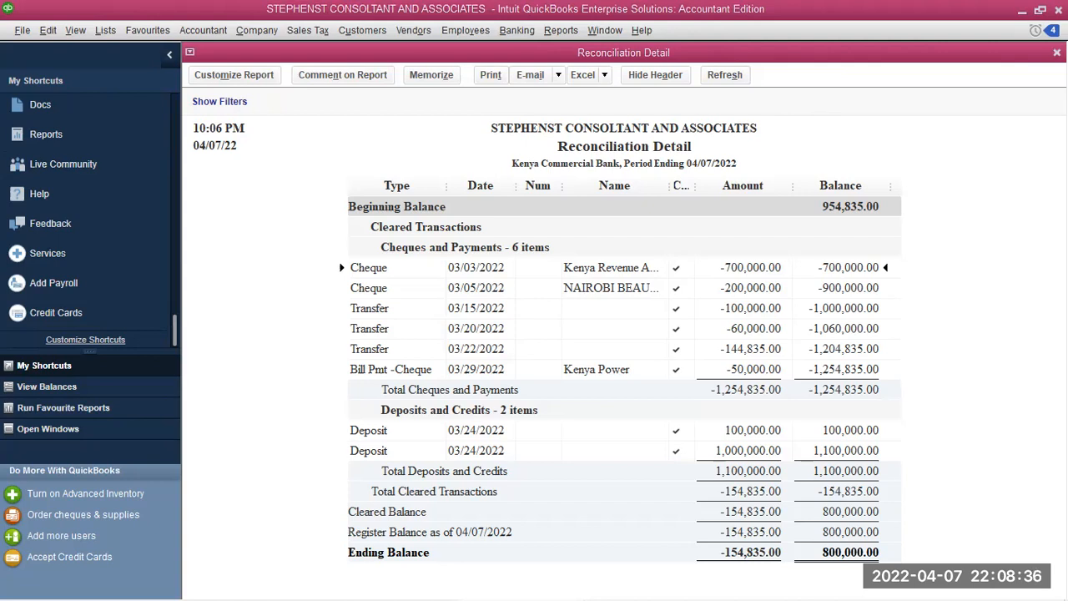
Close the Reconciliation Detail report, memorizing it, and leave the Kenya Power QuickReport unrefreshed
left_click(1057, 52)
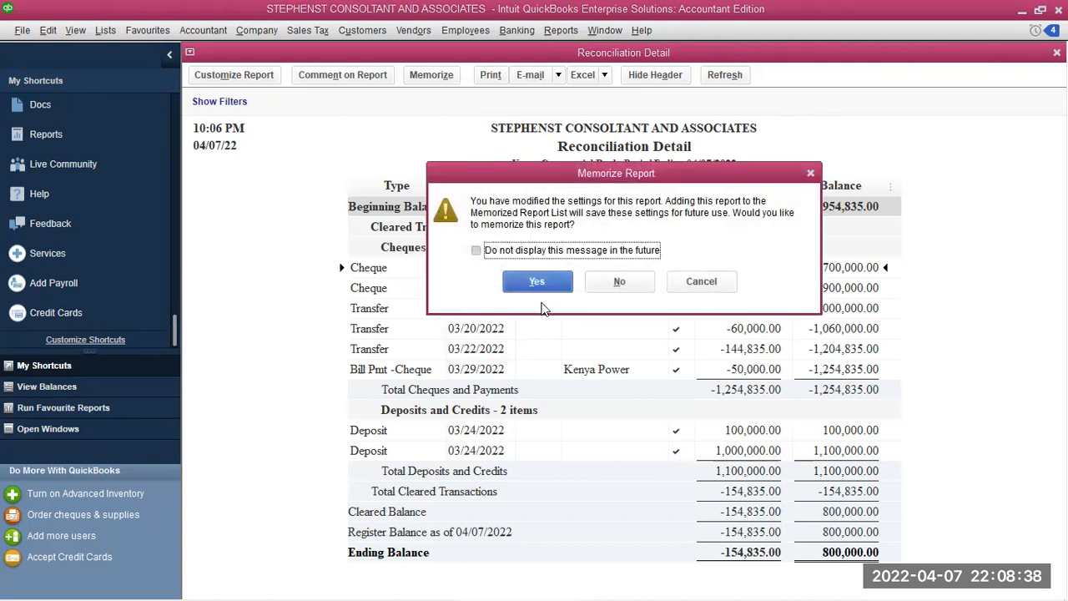
left_click(528, 285)
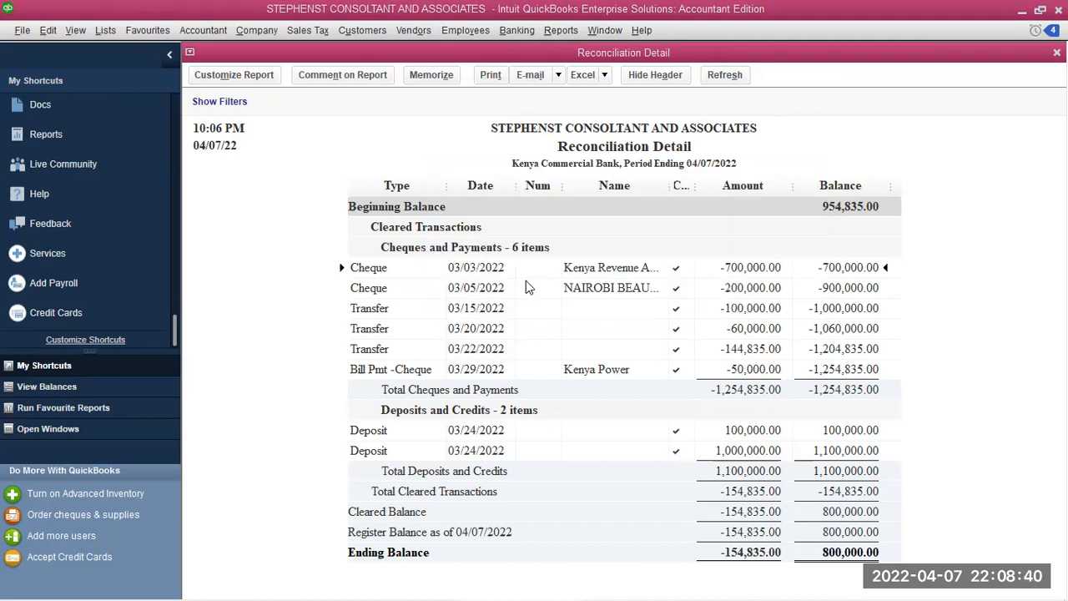
left_click(262, 153)
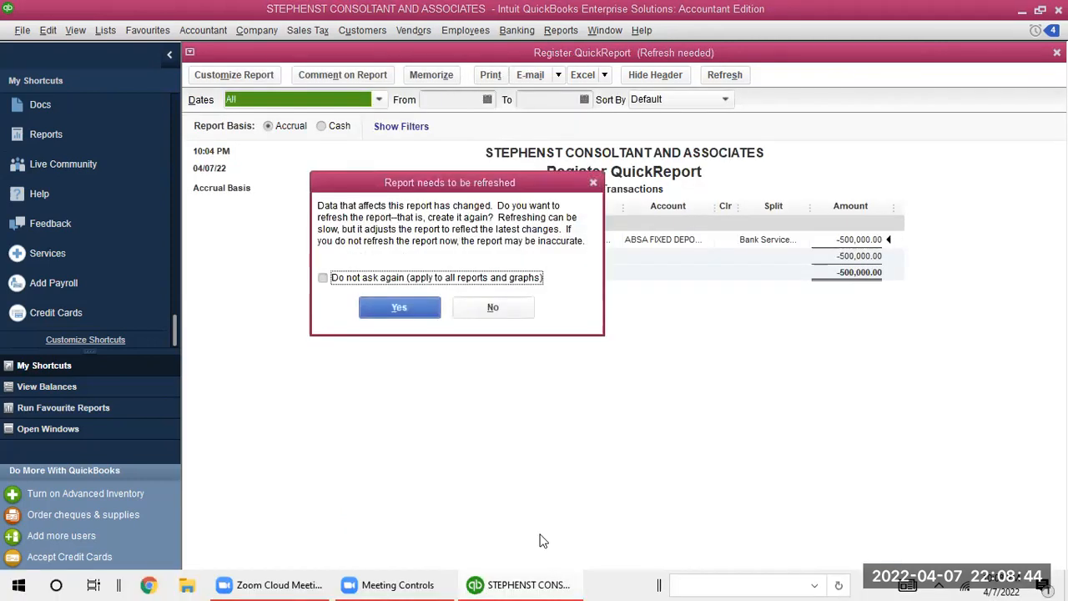
left_click(592, 182)
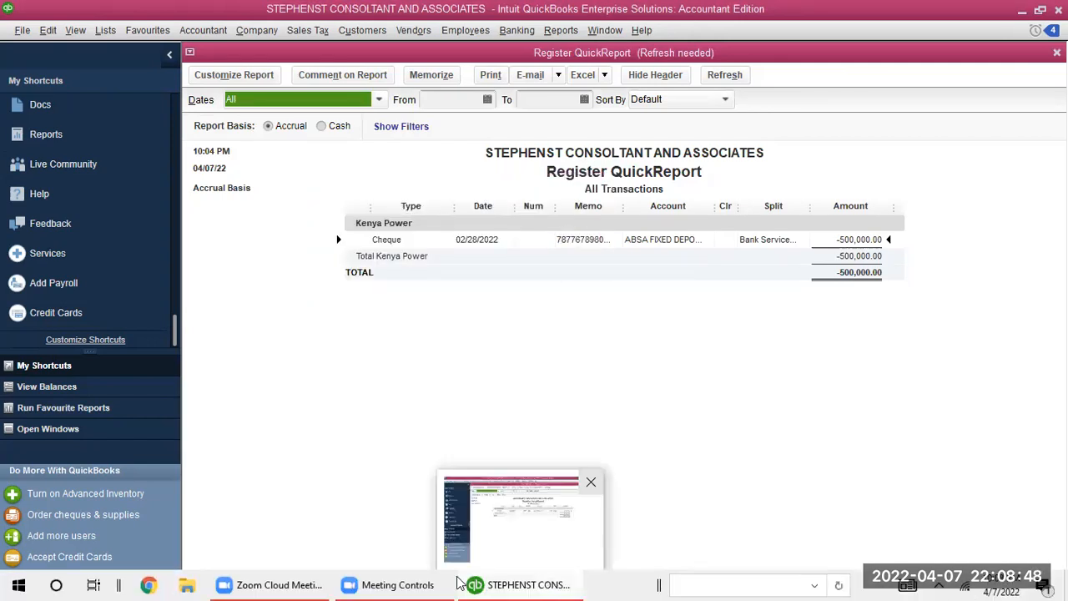
mouse_move(374, 582)
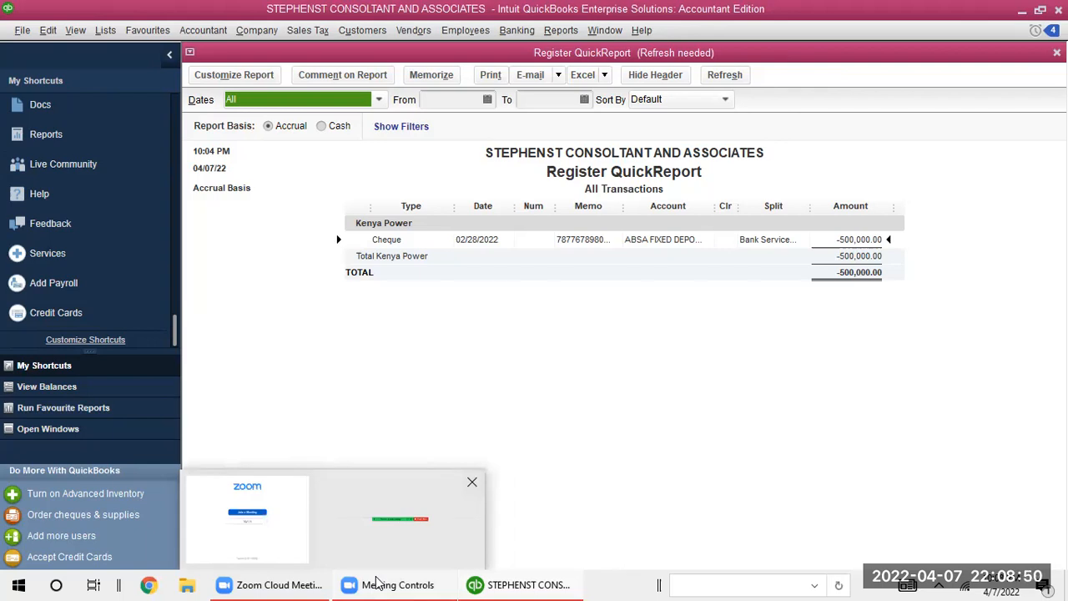